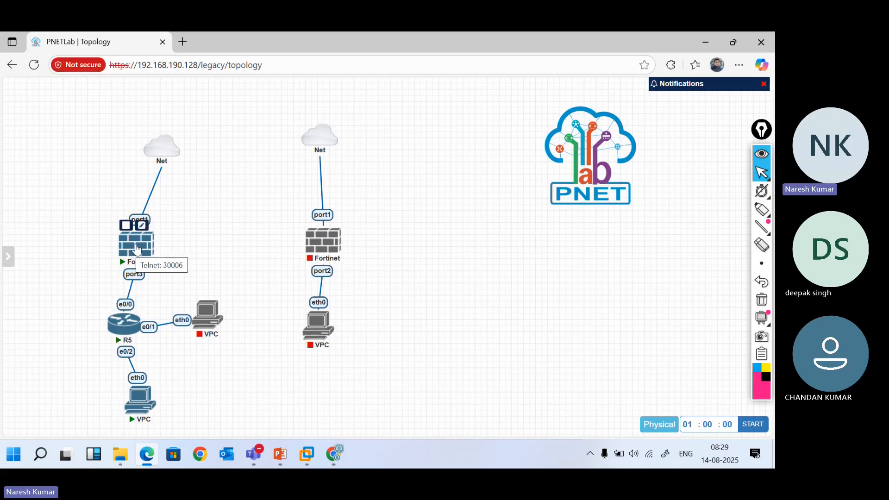
# Wipe the running left Fortinet node back to its fresh state
pyautogui.rightClick(136, 249)
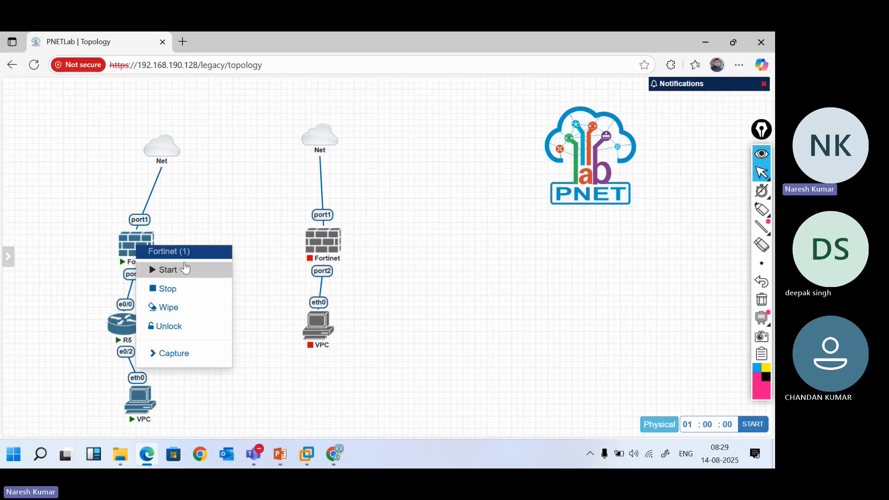
pyautogui.click(170, 307)
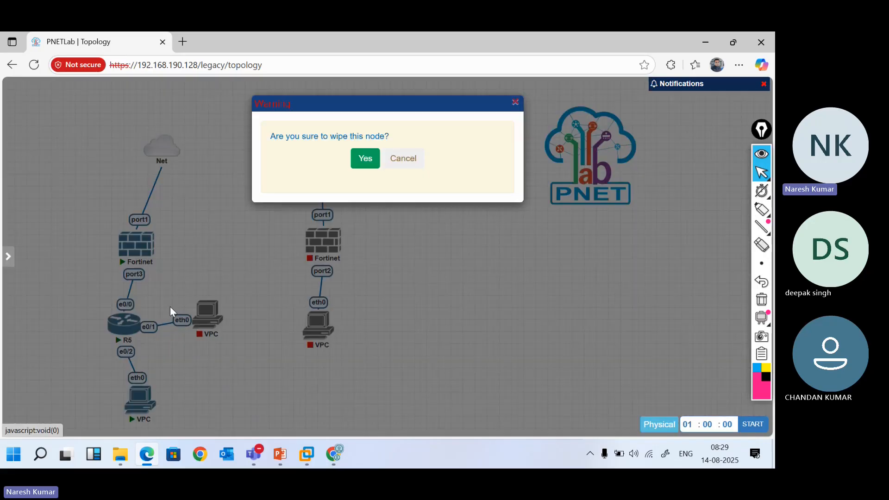
pyautogui.click(365, 160)
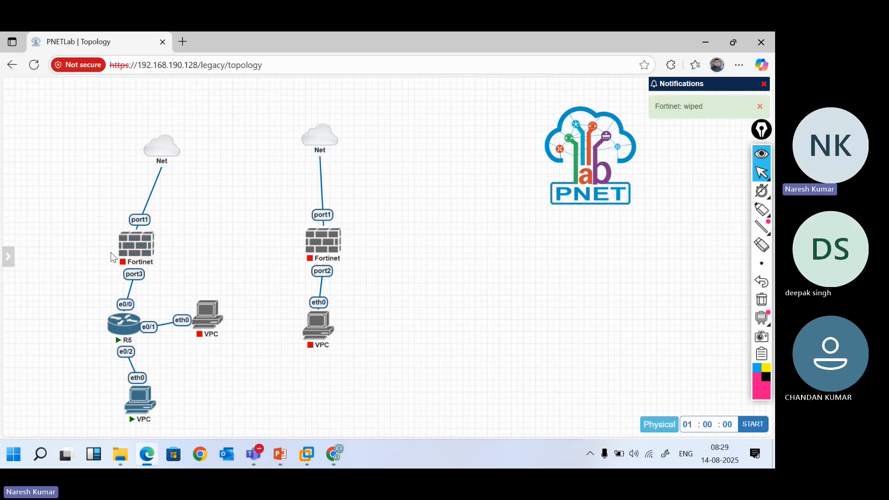
# Start the Fortinet node again and open its console in the Telnet client
pyautogui.moveTo(133, 257)
pyautogui.click(126, 227)
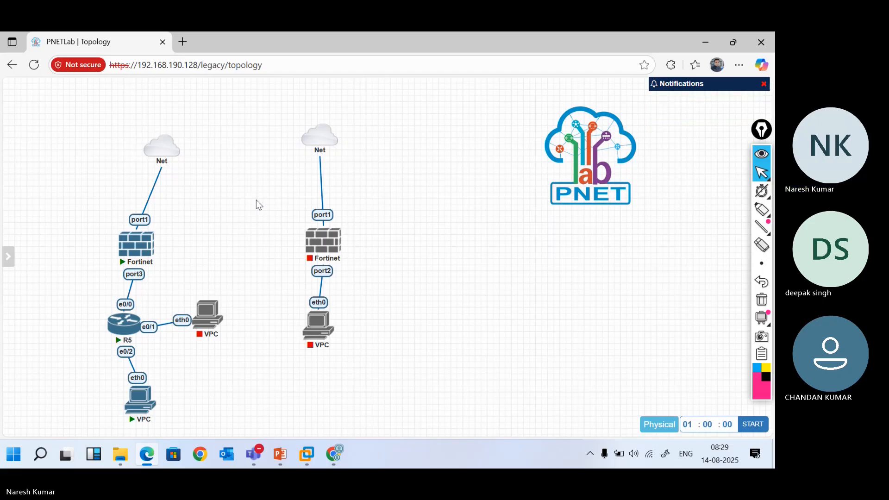
pyautogui.click(142, 250)
pyautogui.click(472, 152)
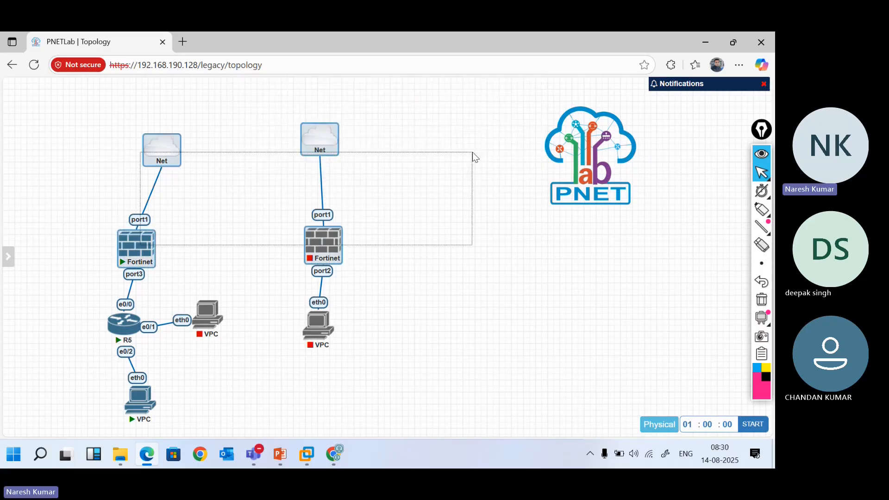
# Bring the Fortinet console forward, move it right and inspect the device serial number
pyautogui.click(253, 453)
pyautogui.click(296, 272)
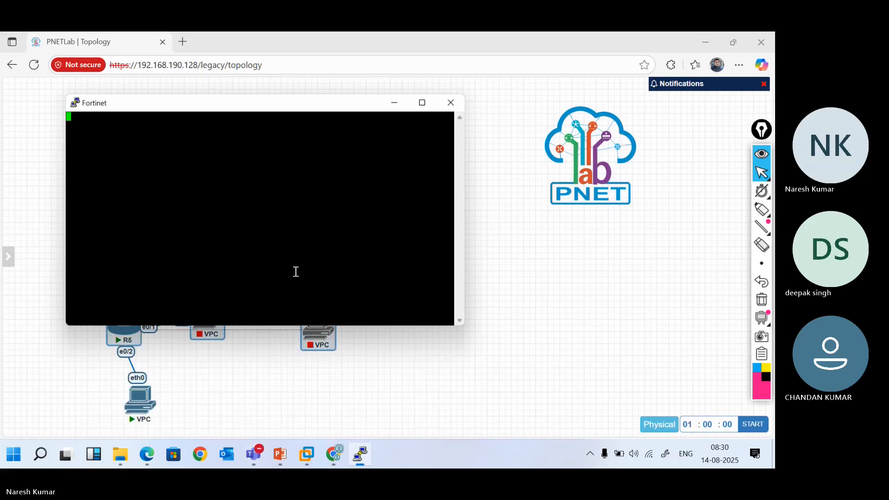
pyautogui.moveTo(161, 108); pyautogui.dragTo(350, 141)
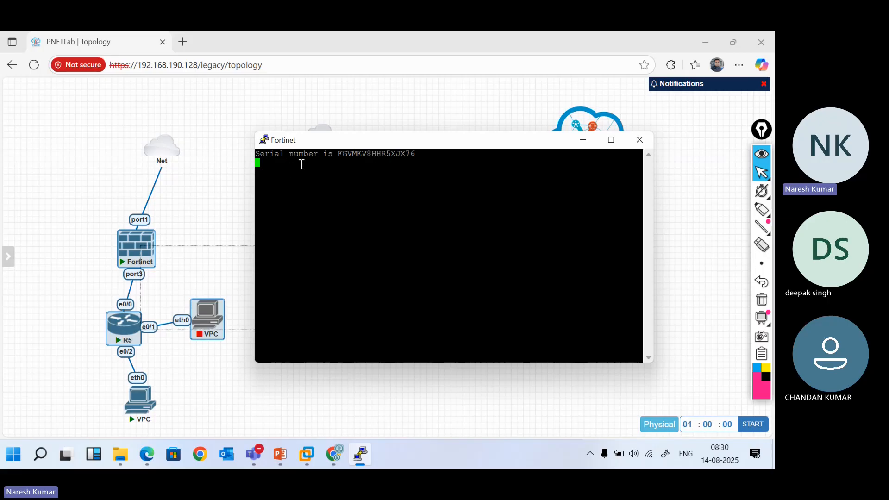
pyautogui.moveTo(333, 153); pyautogui.dragTo(425, 153)
pyautogui.click(442, 196)
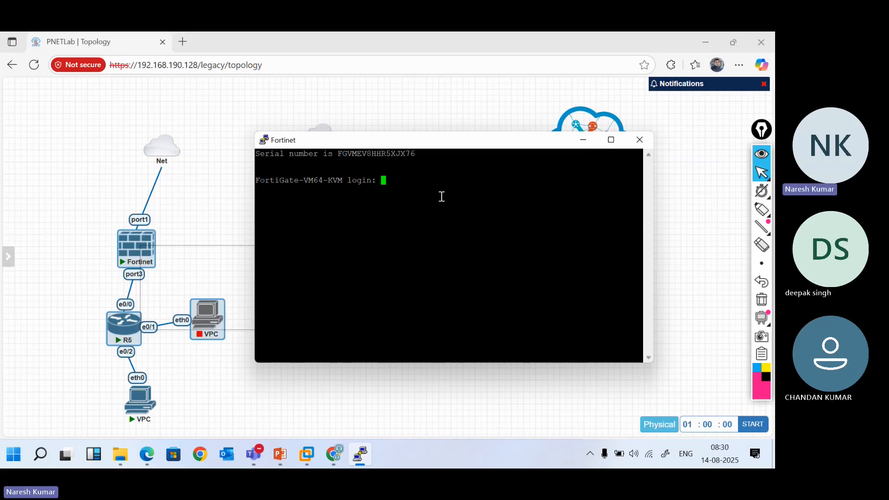
# Log in as admin with a blank password, then set and confirm a new password
pyautogui.write('admin')
pyautogui.press('Return')
pyautogui.press('Return')
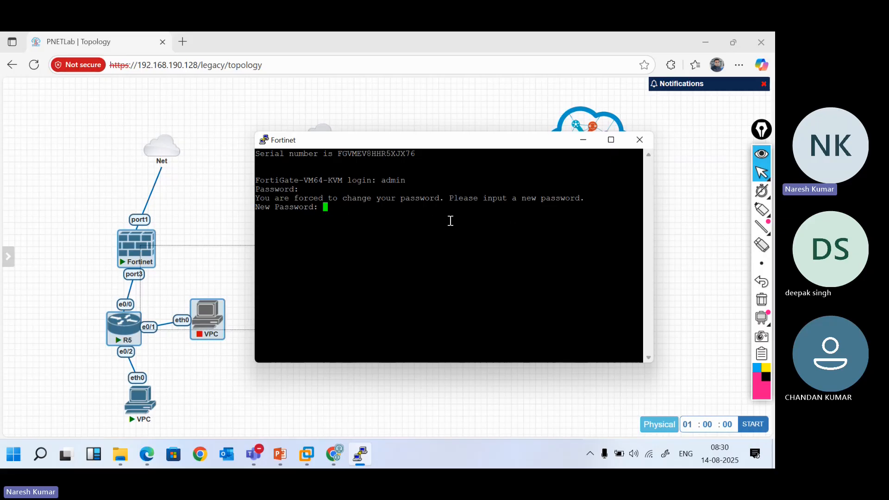
pyautogui.press('Return')
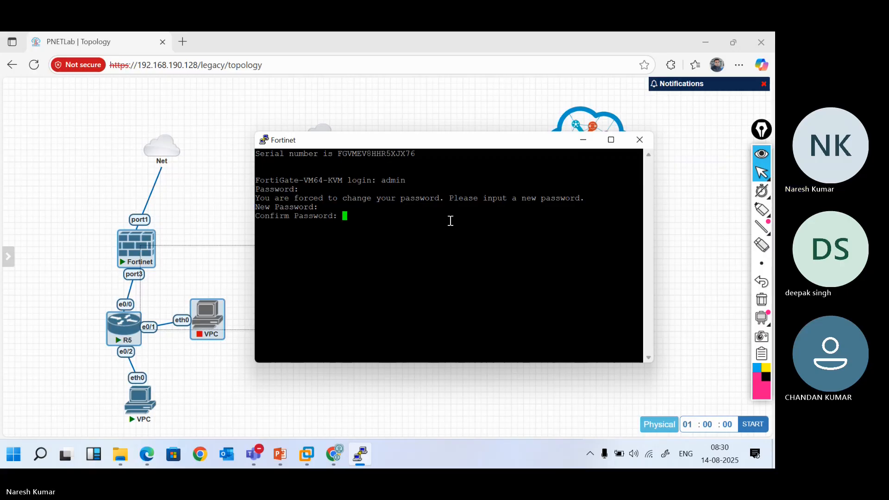
pyautogui.press('Return')
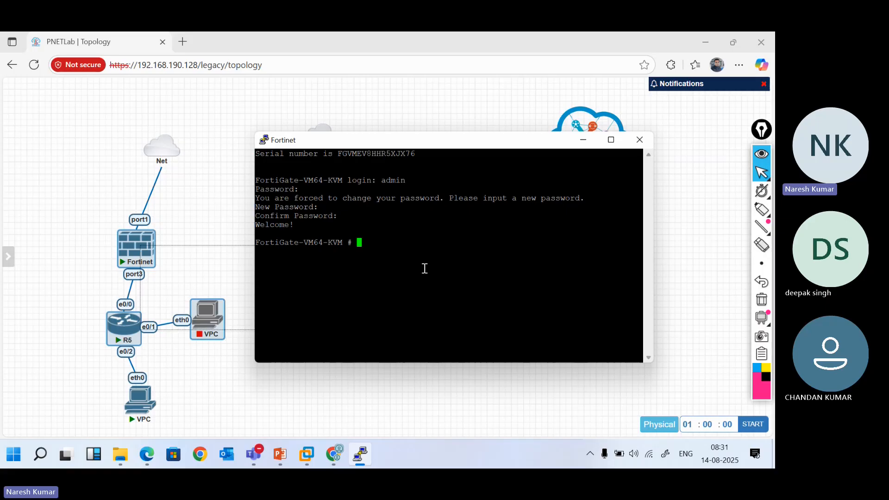
# Discard the config and get attempts, then list interfaces with 'show system interface ?' and run it
pyautogui.write('config')
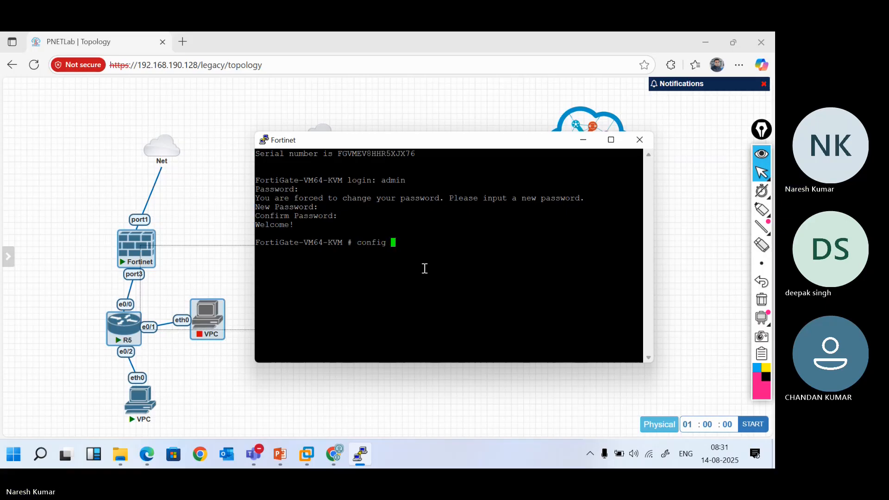
pyautogui.press('BackSpace')
pyautogui.press('BackSpace')
pyautogui.press('BackSpace')
pyautogui.press('BackSpace')
pyautogui.press('BackSpace')
pyautogui.press('BackSpace')
pyautogui.press('BackSpace')
pyautogui.write('get')
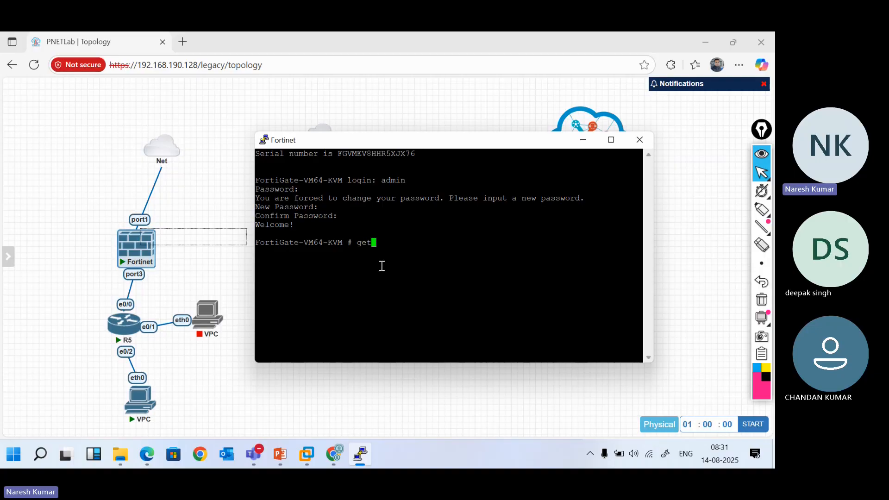
pyautogui.press('BackSpace')
pyautogui.press('BackSpace')
pyautogui.press('BackSpace')
pyautogui.write('show system interface ph')
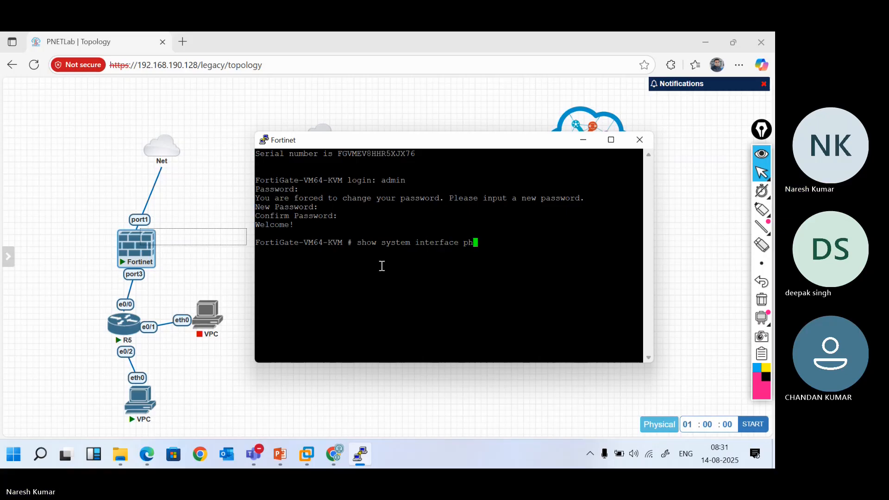
pyautogui.press('BackSpace')
pyautogui.press('BackSpace')
pyautogui.press('?')
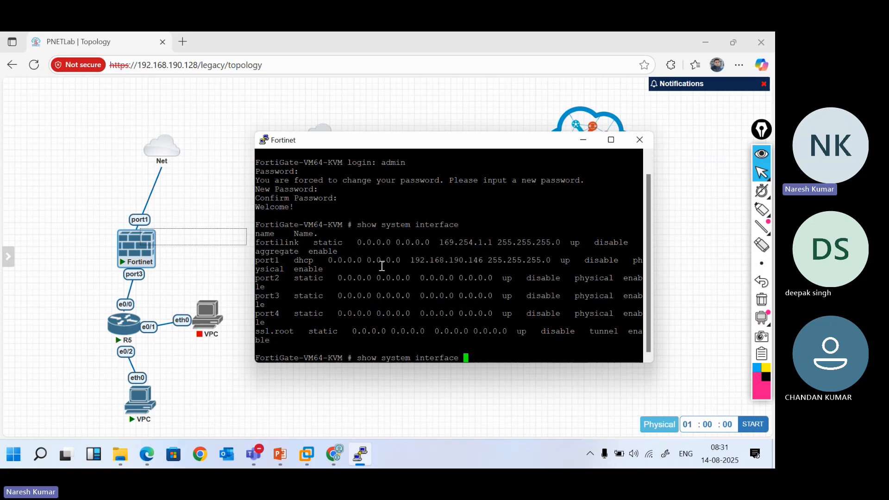
pyautogui.moveTo(381, 266); pyautogui.dragTo(363, 363)
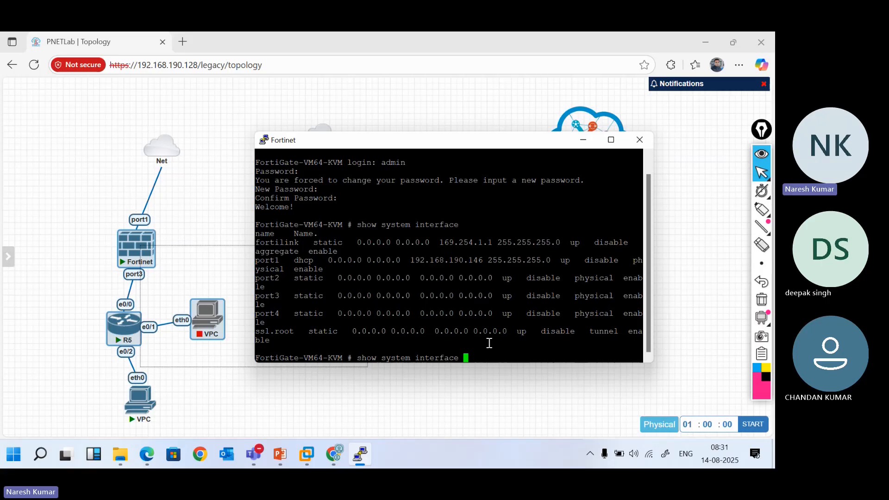
pyautogui.press('Return')
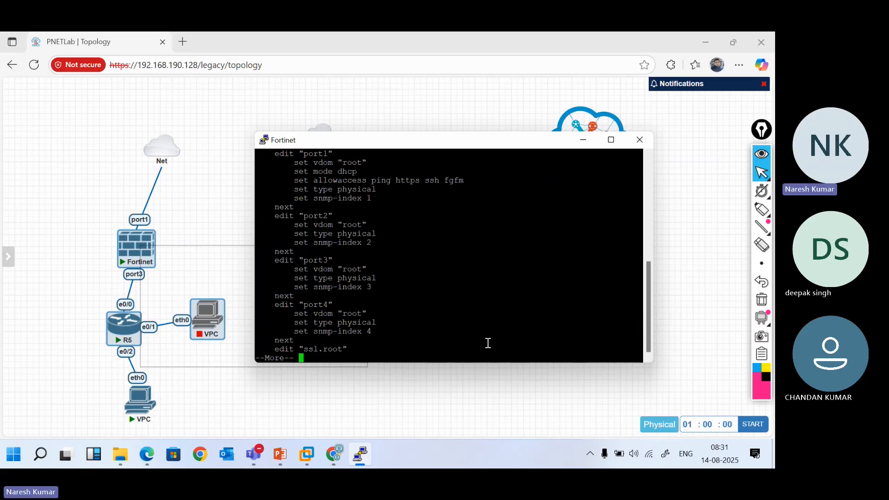
# Highlight port1's DHCP mode, allowed access protocols, fgfm entry and physical type in the output
pyautogui.moveTo(306, 154); pyautogui.dragTo(353, 147)
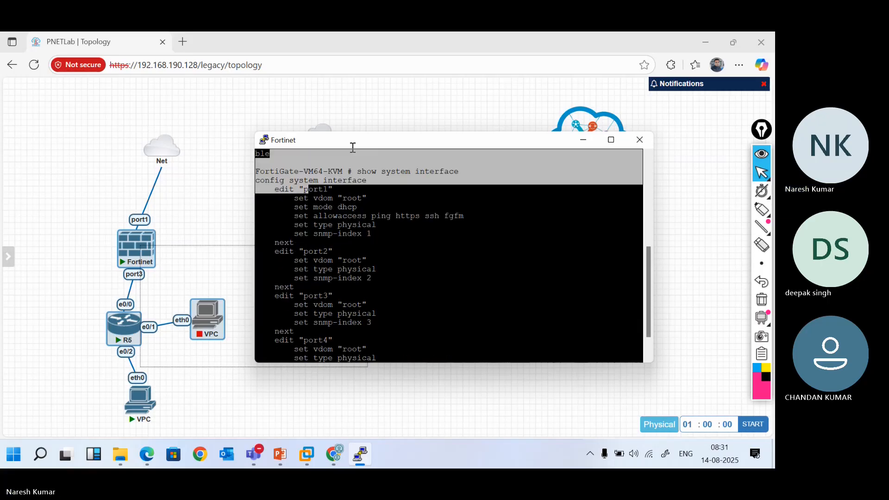
pyautogui.click(339, 207)
pyautogui.moveTo(273, 190); pyautogui.dragTo(359, 209)
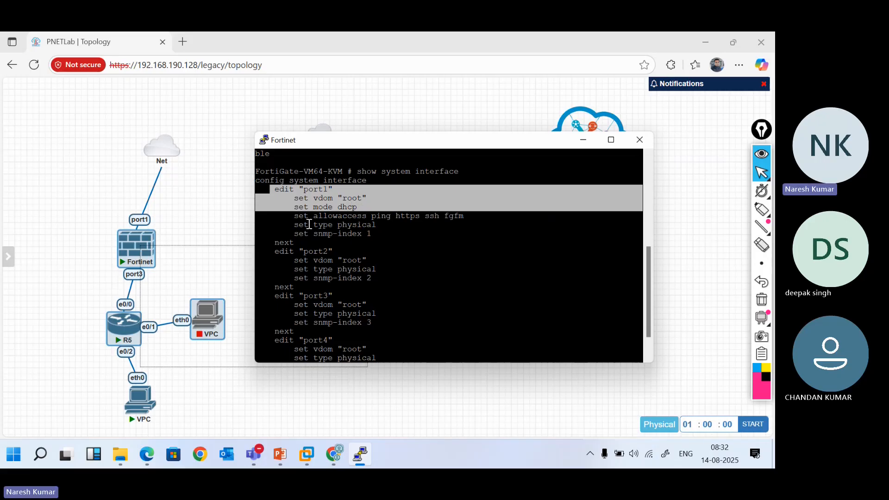
pyautogui.moveTo(371, 215); pyautogui.dragTo(532, 218)
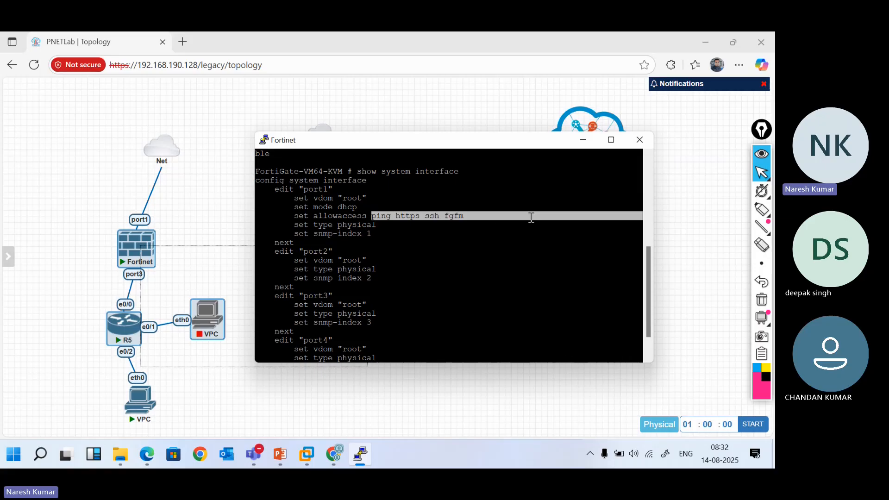
pyautogui.click(464, 210)
pyautogui.moveTo(466, 219); pyautogui.dragTo(445, 219)
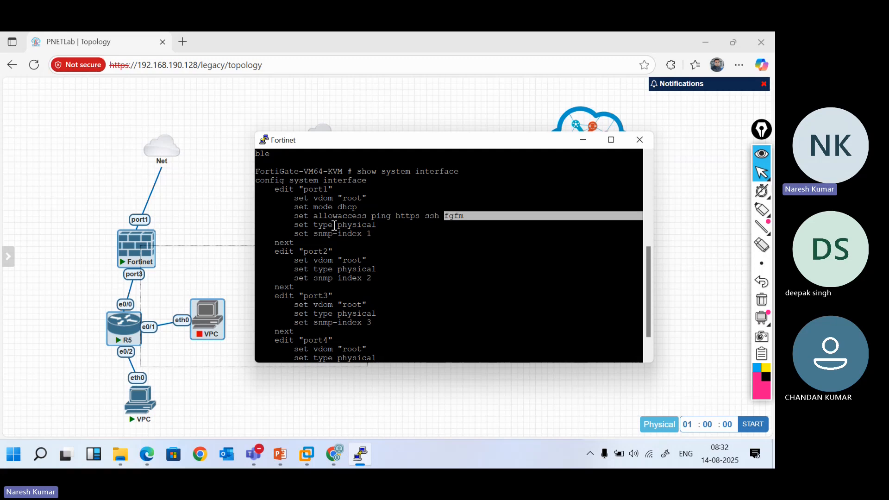
pyautogui.moveTo(335, 226); pyautogui.dragTo(375, 225)
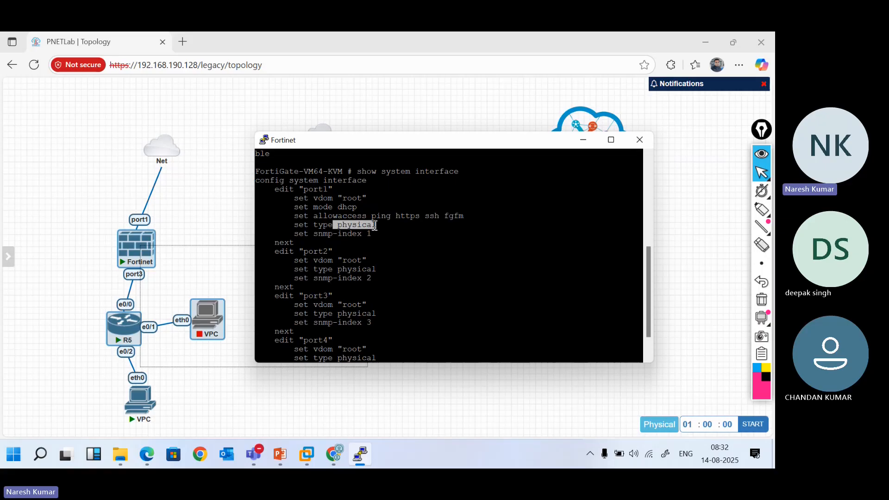
# Scroll through the port2–port4 entries, then recall and trim the previous show system interface command
pyautogui.scroll(-2, 375, 226)
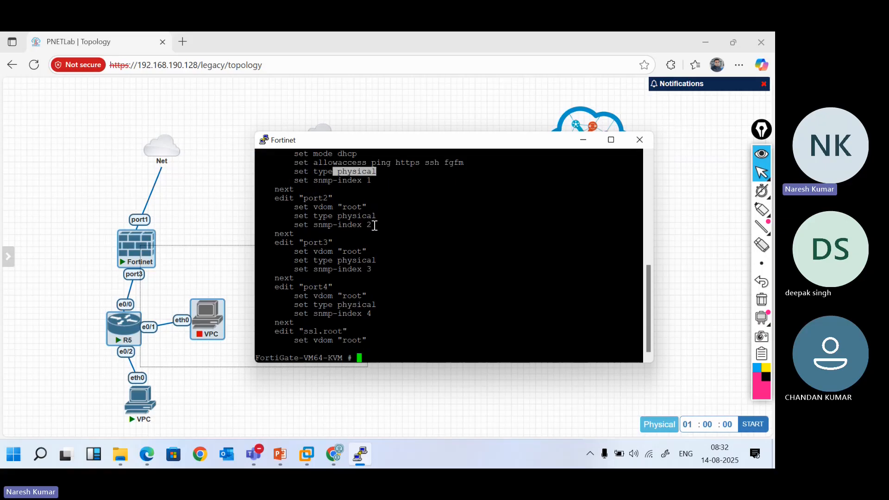
pyautogui.scroll(8, 375, 226)
pyautogui.scroll(-8, 375, 226)
pyautogui.click(648, 156)
pyautogui.click(649, 155)
pyautogui.click(648, 155)
pyautogui.click(649, 155)
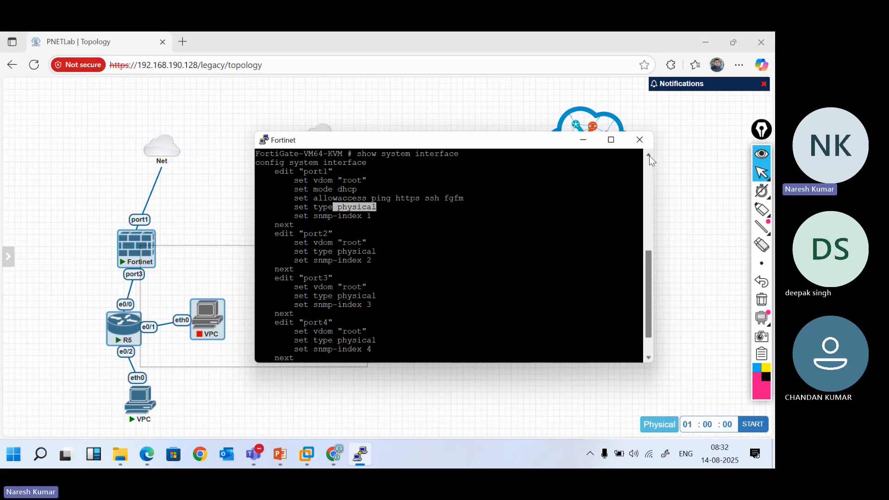
pyautogui.click(511, 295)
pyautogui.press('Return')
pyautogui.press('Return')
pyautogui.press('Return')
pyautogui.press('Up')
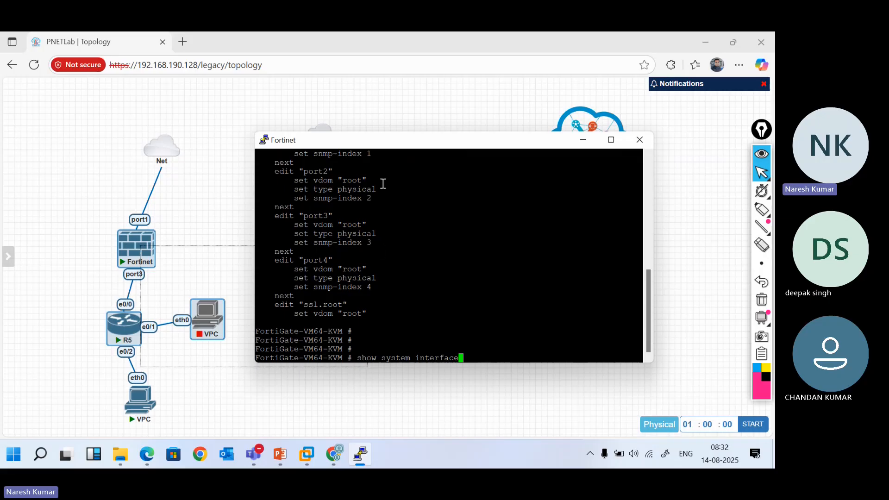
pyautogui.press('BackSpace')
pyautogui.press('BackSpace')
pyautogui.press('BackSpace')
pyautogui.press('BackSpace')
pyautogui.press('BackSpace')
pyautogui.press('BackSpace')
pyautogui.press('BackSpace')
pyautogui.press('BackSpace')
pyautogui.press('BackSpace')
pyautogui.press('BackSpace')
pyautogui.press('BackSpace')
pyautogui.press('BackSpace')
pyautogui.press('BackSpace')
pyautogui.press('BackSpace')
pyautogui.press('BackSpace')
pyautogui.press('BackSpace')
pyautogui.press('BackSpace')
pyautogui.press('BackSpace')
pyautogui.press('BackSpace')
pyautogui.press('BackSpace')
# Run 'get system interface physical' and mark port1's DHCP address 192.168.190.146
pyautogui.write('get')
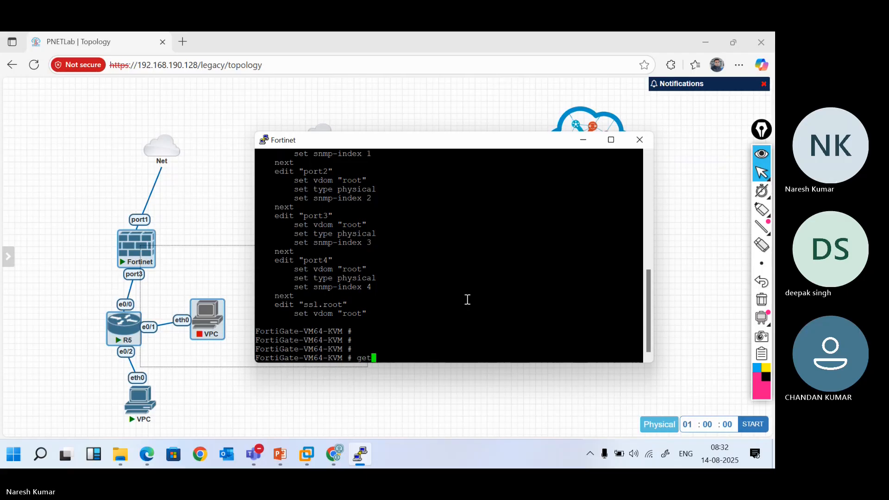
pyautogui.write(' system interface ')
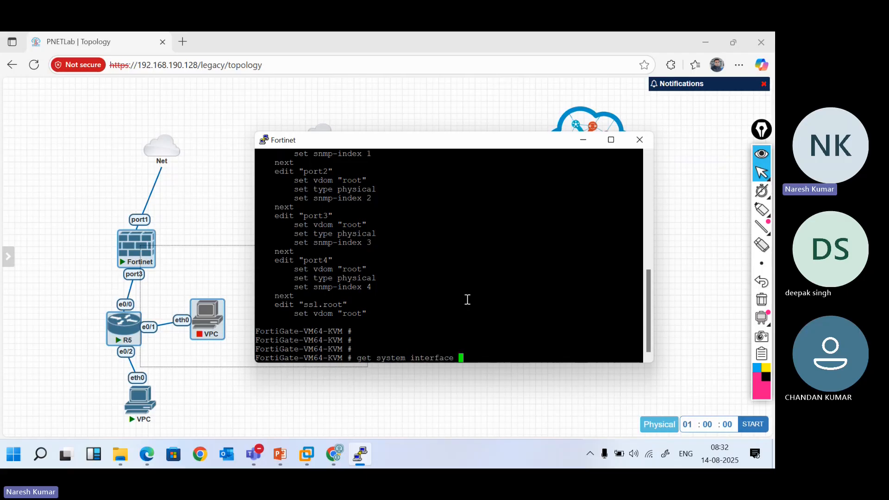
pyautogui.write('physical')
pyautogui.press('?')
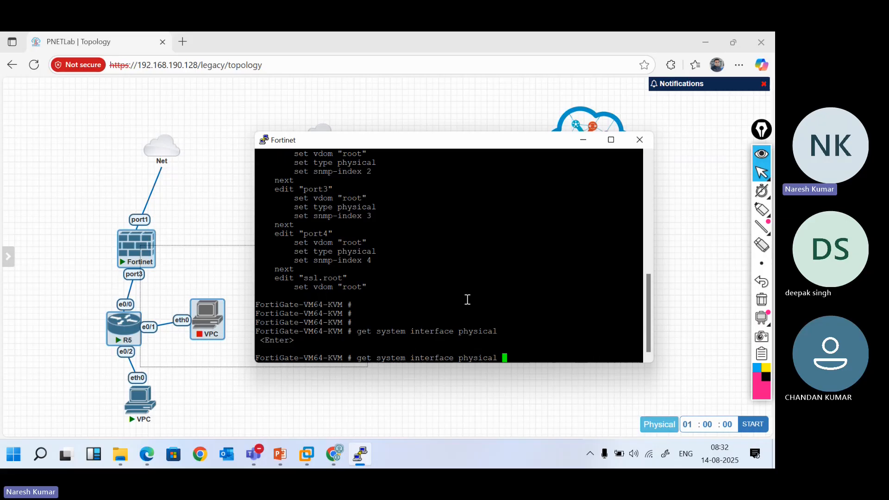
pyautogui.press('Return')
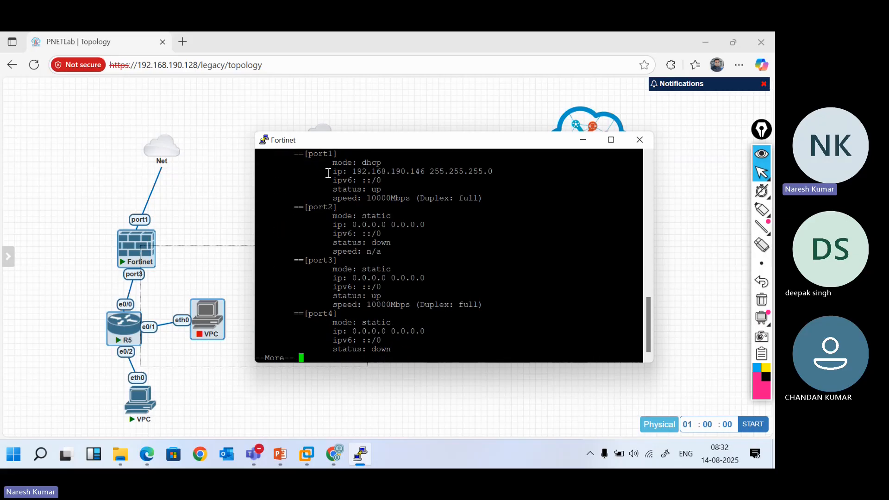
pyautogui.moveTo(353, 172); pyautogui.dragTo(424, 174)
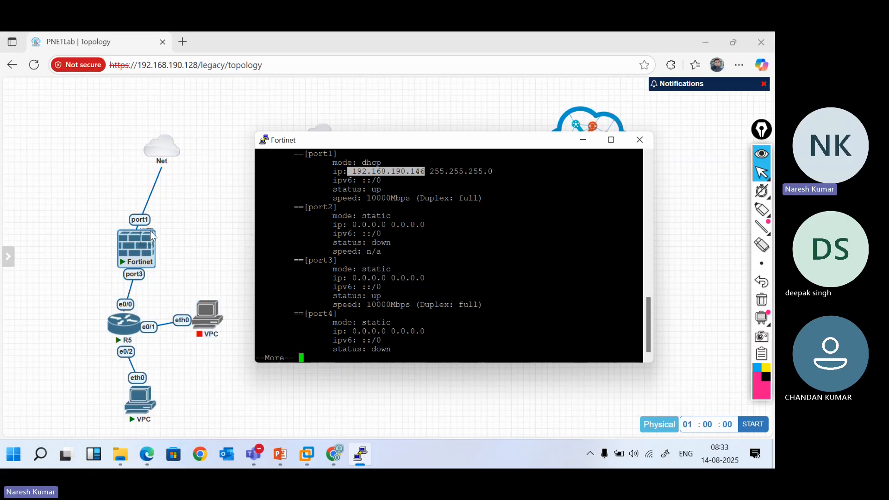
# Page to the end of the output and list interfaces with 'show system interface ?'
pyautogui.moveTo(131, 235)
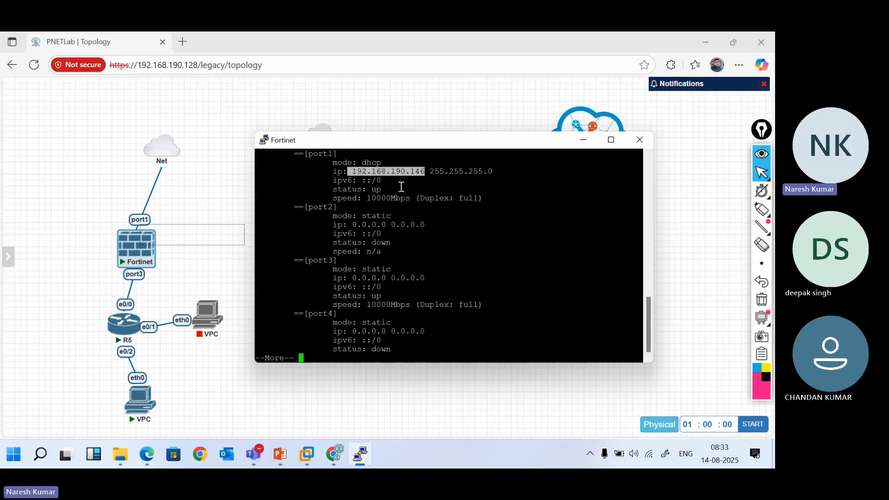
pyautogui.press('space')
pyautogui.press('Up')
pyautogui.press('Up')
pyautogui.press('BackSpace')
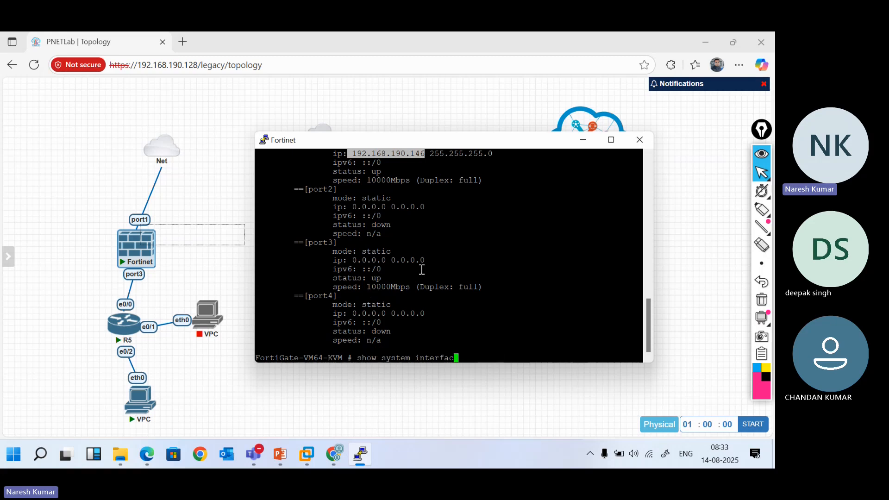
pyautogui.write('e')
pyautogui.press('?')
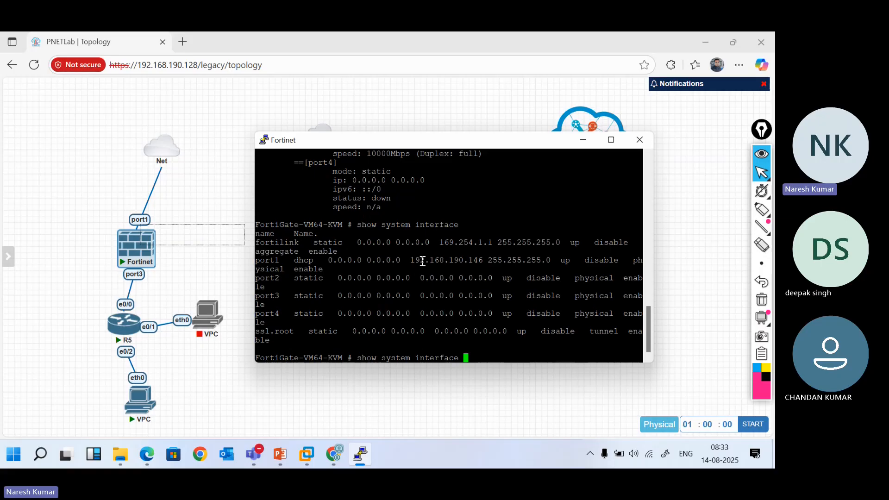
# Highlight the port1 row in the interface listing and run the pending command
pyautogui.moveTo(257, 261); pyautogui.dragTo(463, 260)
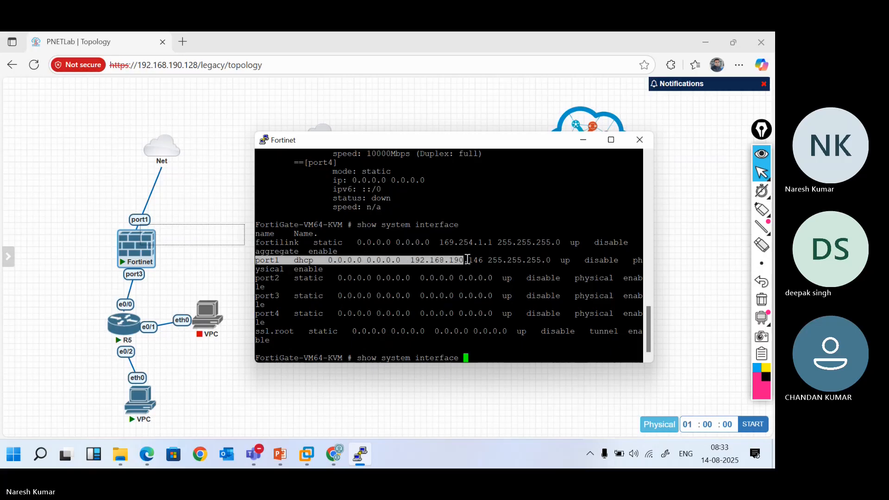
pyautogui.click(570, 263)
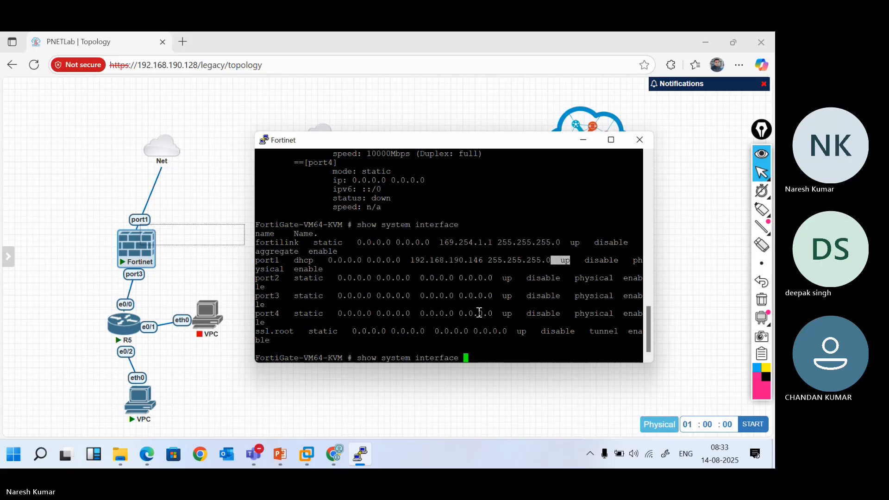
pyautogui.press('Return')
# Rerun 'get system interface physical', highlight port1's up status and 192.168.190.146, then return to the browser
pyautogui.press('Up')
pyautogui.press('Up')
pyautogui.press('Return')
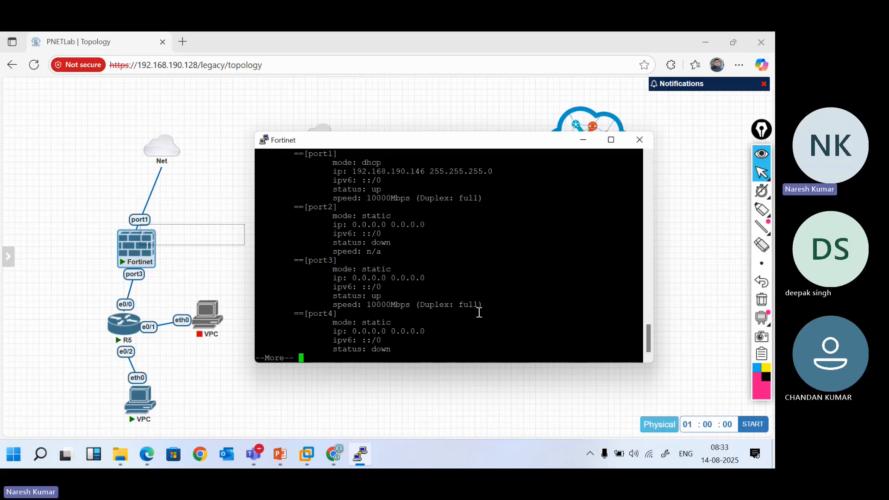
pyautogui.moveTo(336, 190); pyautogui.dragTo(390, 199)
pyautogui.click(383, 171)
pyautogui.doubleClick(383, 171)
pyautogui.hotkey('ctrl', 'c')
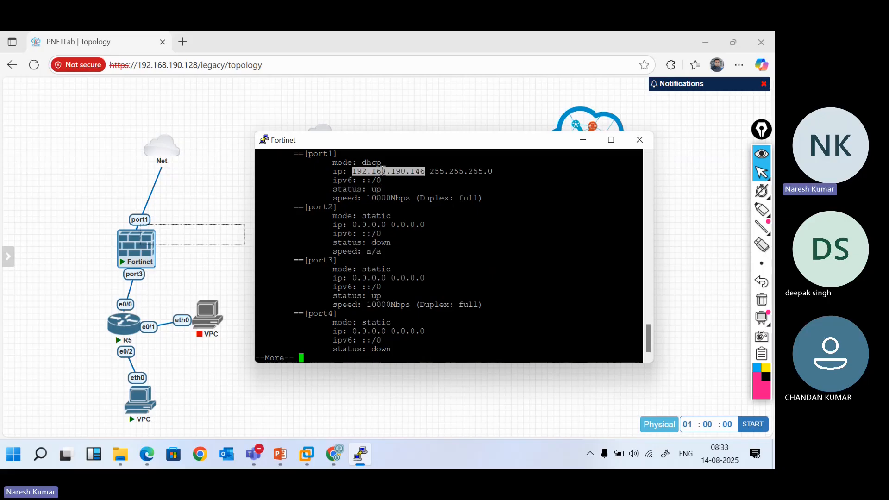
pyautogui.press('Return')
pyautogui.press('Return')
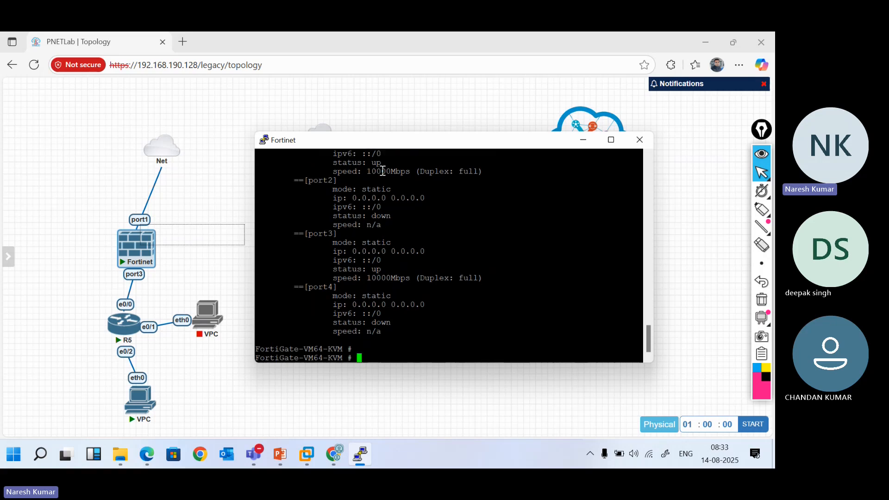
pyautogui.click(185, 43)
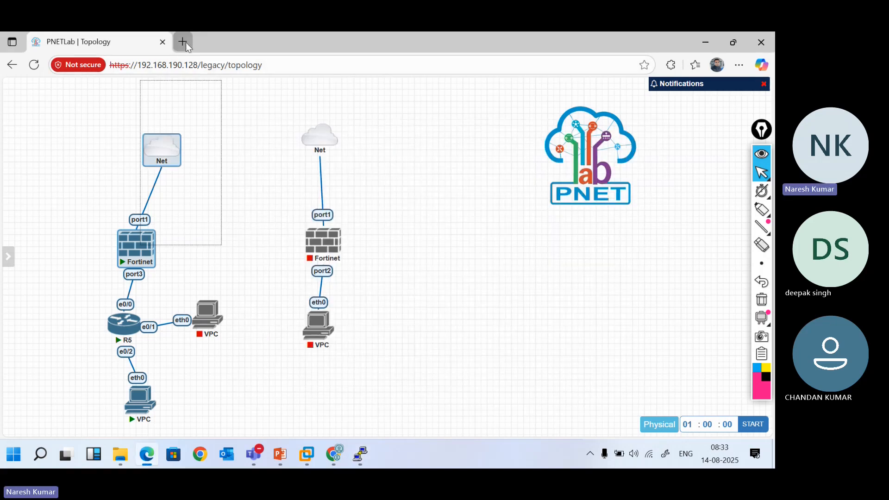
pyautogui.click(184, 42)
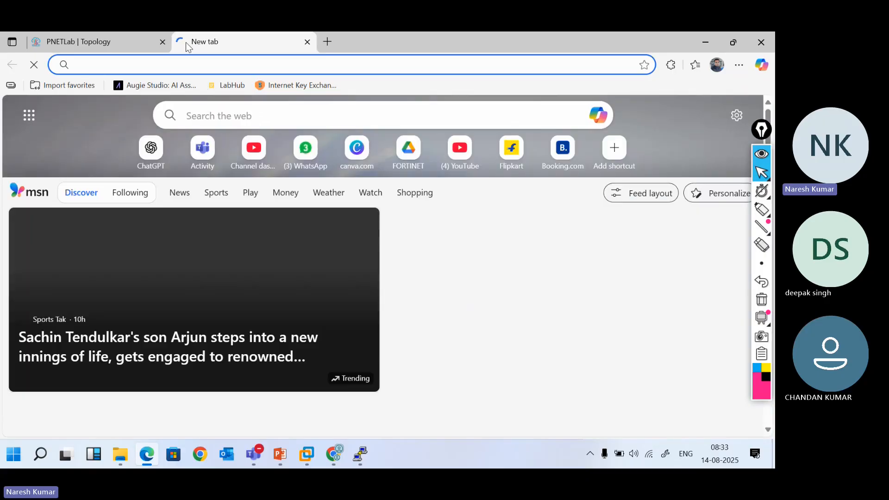
pyautogui.hotkey('ctrl', 'v')
pyautogui.press('Home')
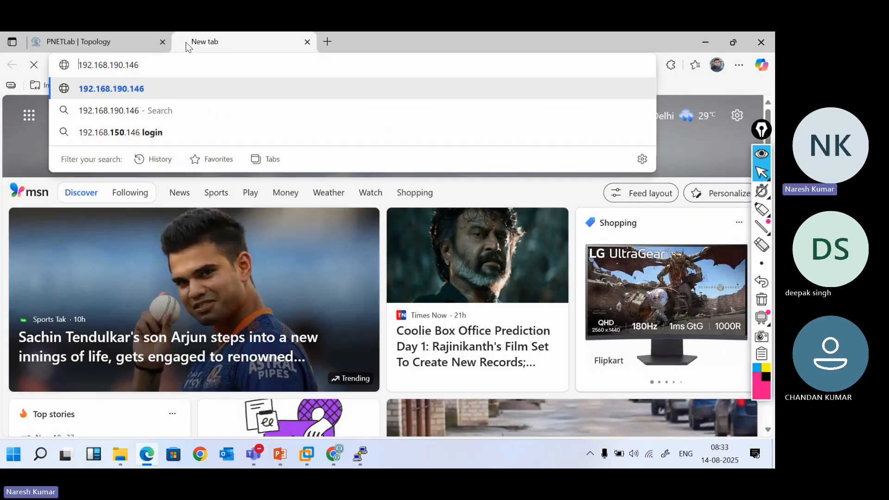
pyautogui.write('https://')
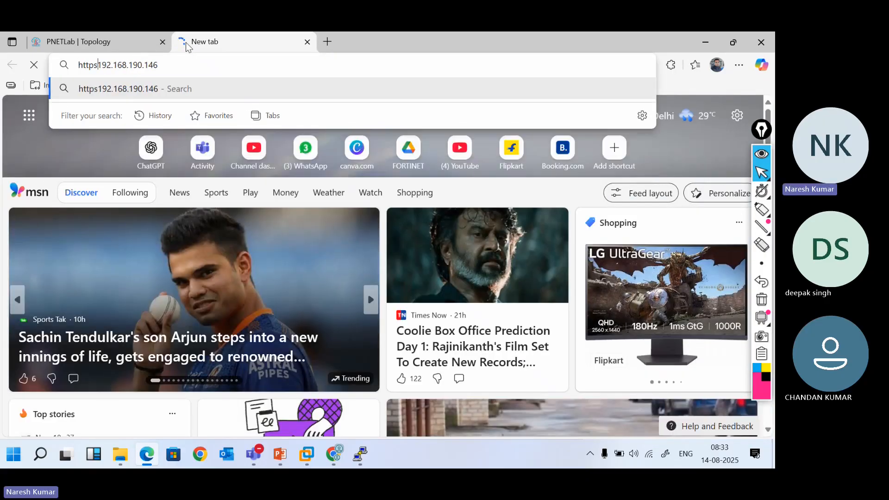
pyautogui.press('Return')
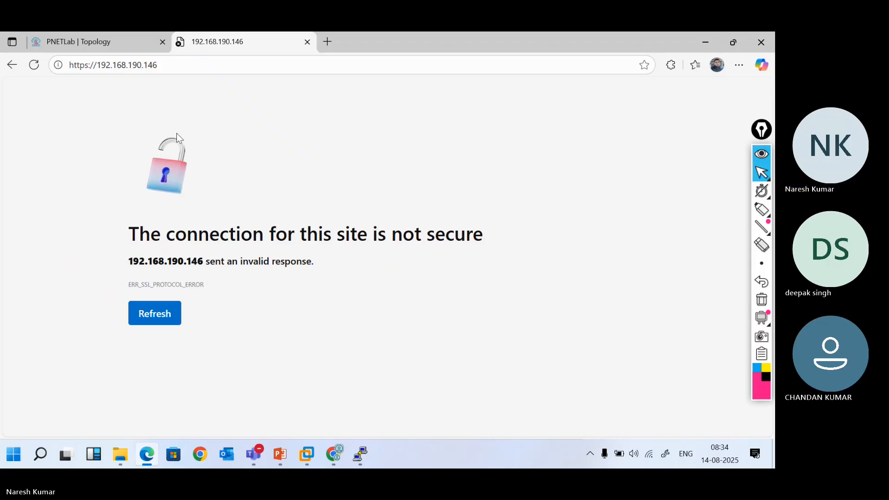
# Check the PNETLab topology tab, then bring the FortiGate console back to front
pyautogui.click(126, 40)
pyautogui.click(234, 36)
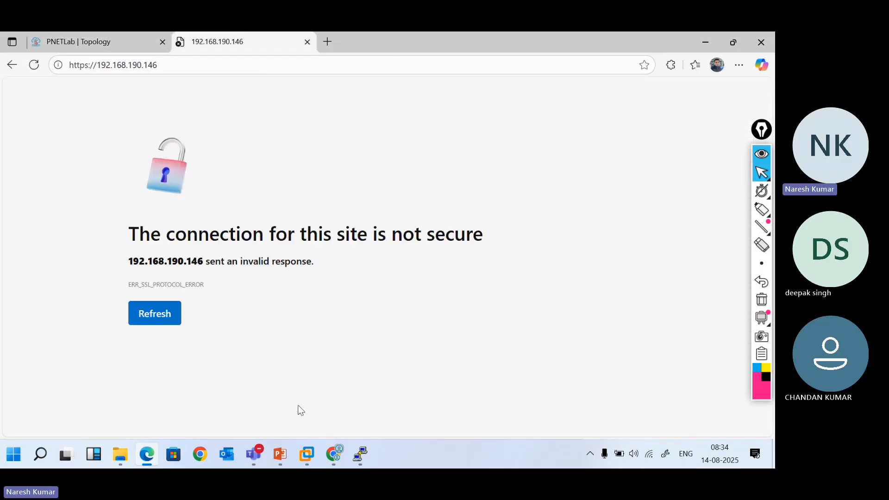
pyautogui.moveTo(368, 456)
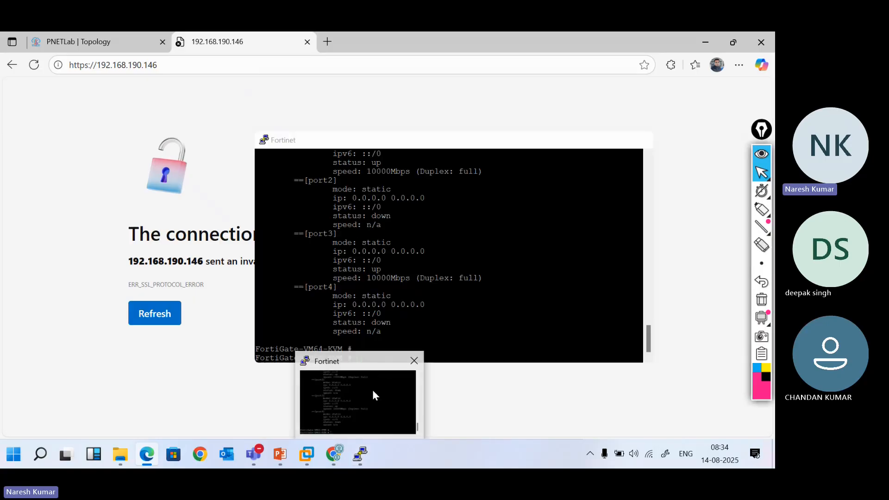
pyautogui.click(373, 390)
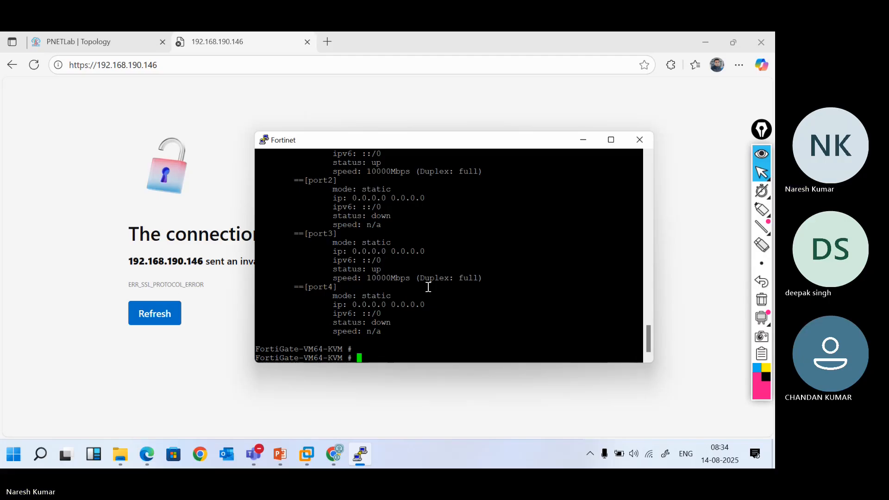
pyautogui.click(189, 70)
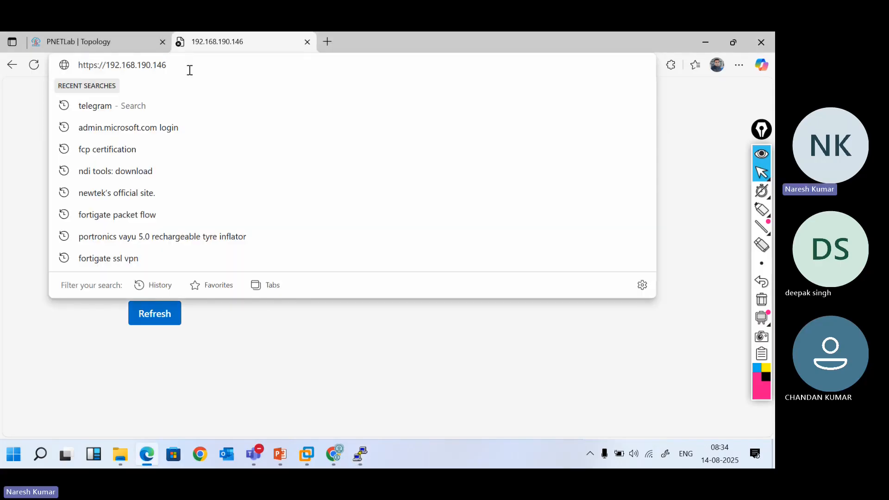
pyautogui.press('BackSpace')
pyautogui.press('Return')
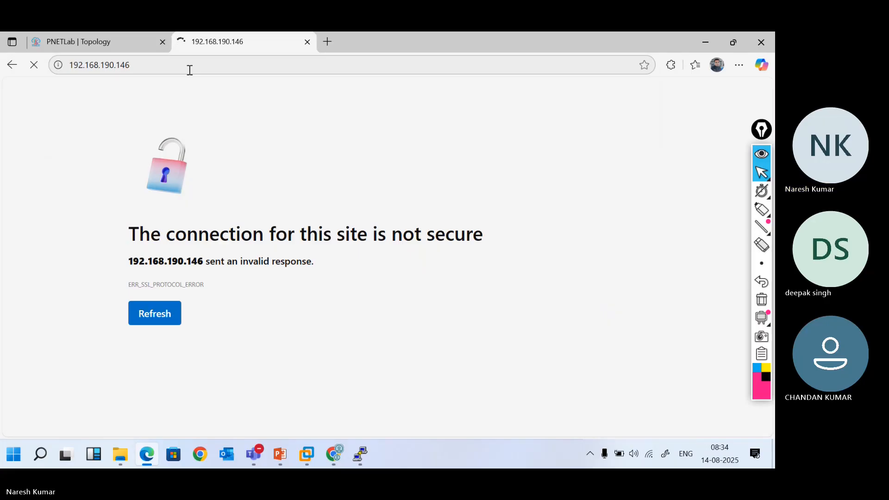
pyautogui.click(189, 70)
pyautogui.press('Home')
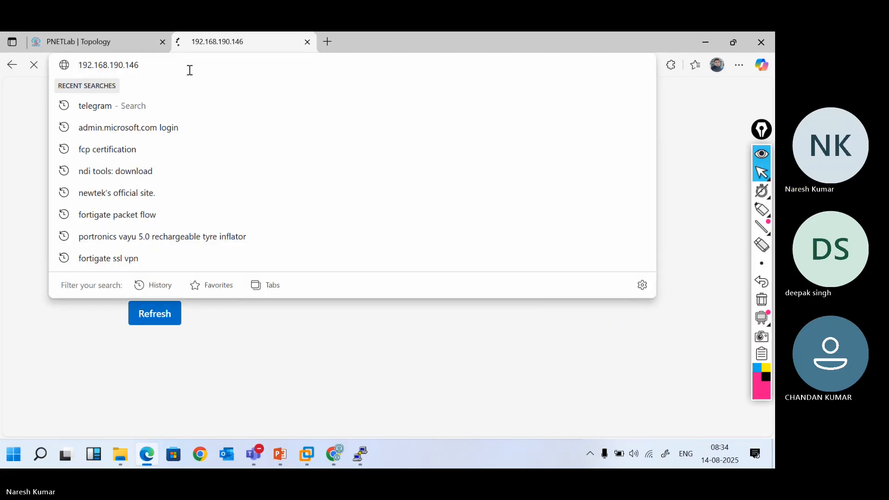
pyautogui.write('http://')
pyautogui.press('Return')
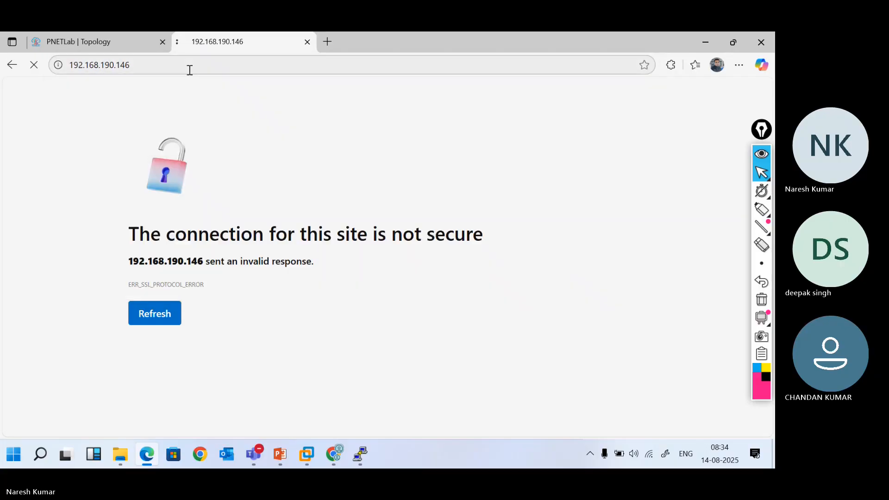
# Close the failed 192.168.190.146 tab and bring the Fortinet console back up
pyautogui.moveTo(221, 46); pyautogui.dragTo(126, 42)
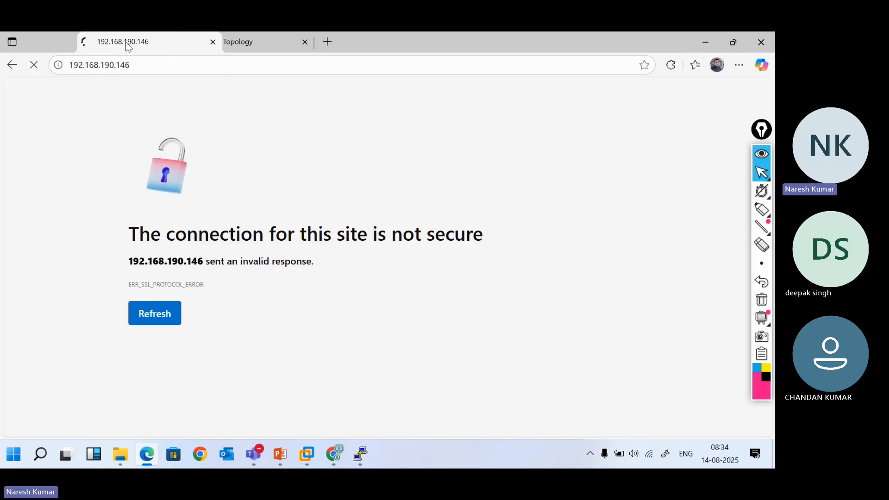
pyautogui.click(162, 41)
pyautogui.moveTo(140, 245); pyautogui.dragTo(471, 376)
pyautogui.click(363, 453)
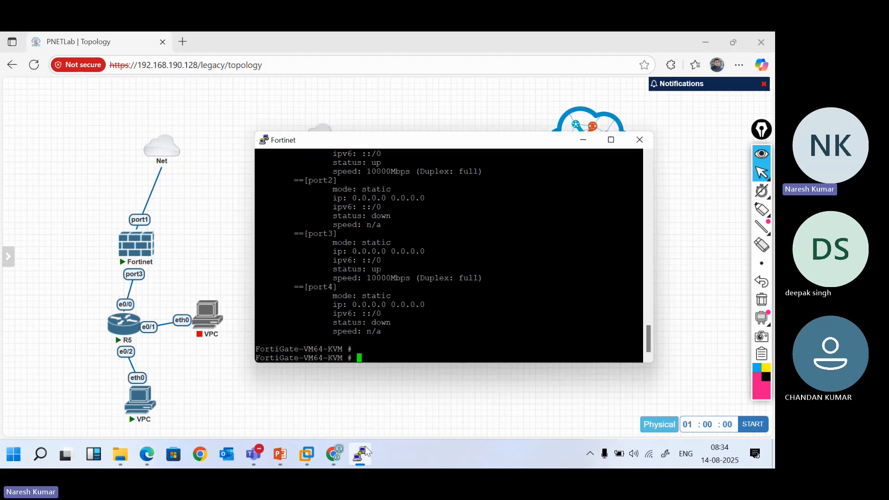
# Rerun the FortiGate physical interface listing and launch cmd via Win+R
pyautogui.press('Up')
pyautogui.press('Return')
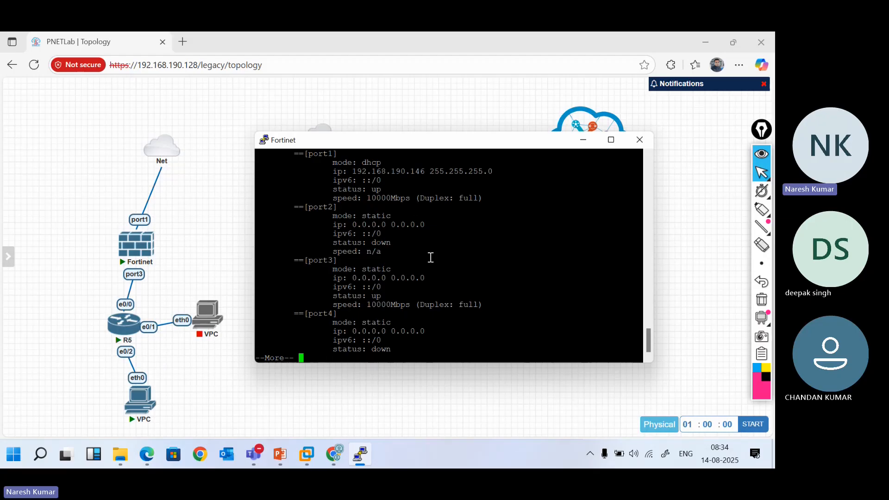
pyautogui.press('super+r')
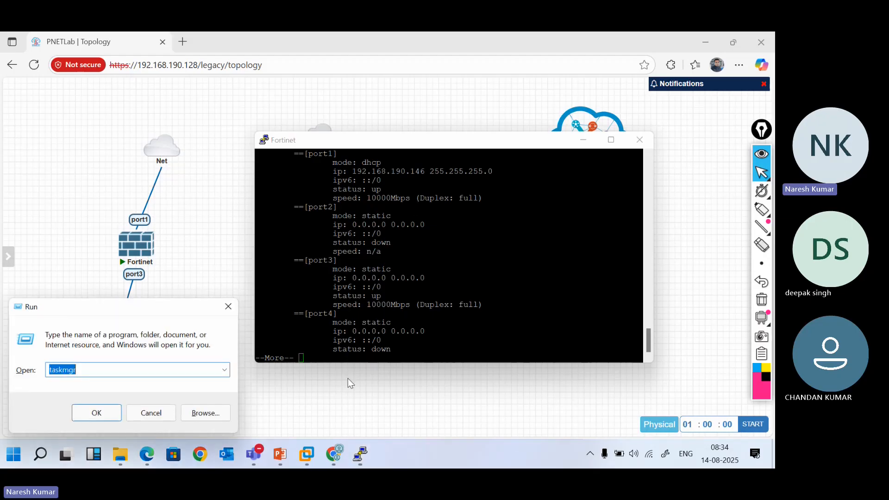
pyautogui.press('Return')
# Ping 192.168.190.146 from Command Prompt, getting 4 of 4 replies with 0% loss
pyautogui.write('ping 192')
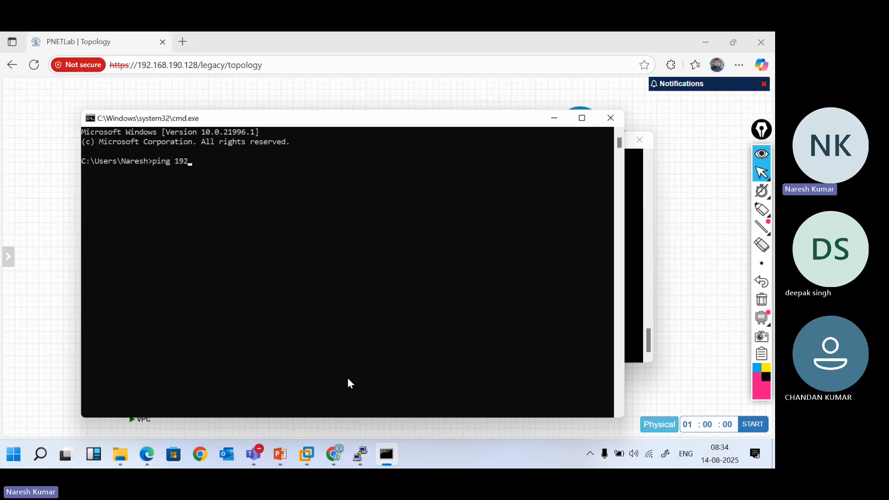
pyautogui.write('.168.')
pyautogui.hotkey('alt', 'Tab')
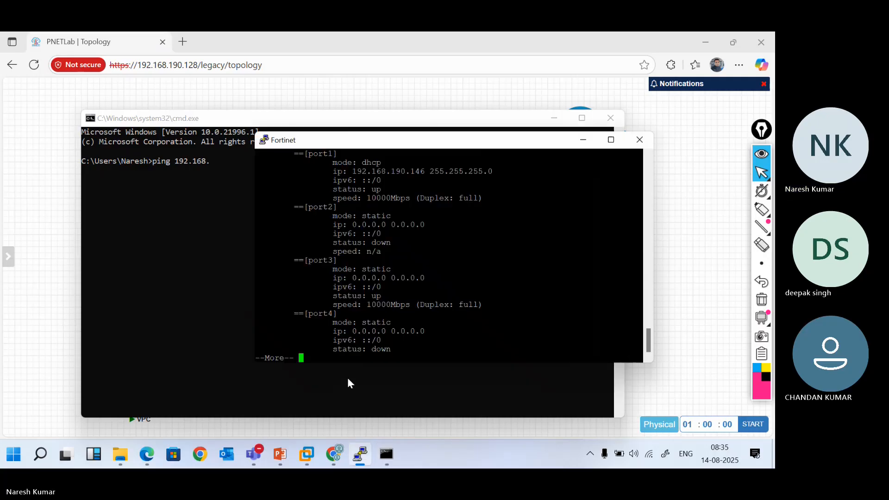
pyautogui.click(217, 122)
pyautogui.click(170, 240)
pyautogui.write('19')
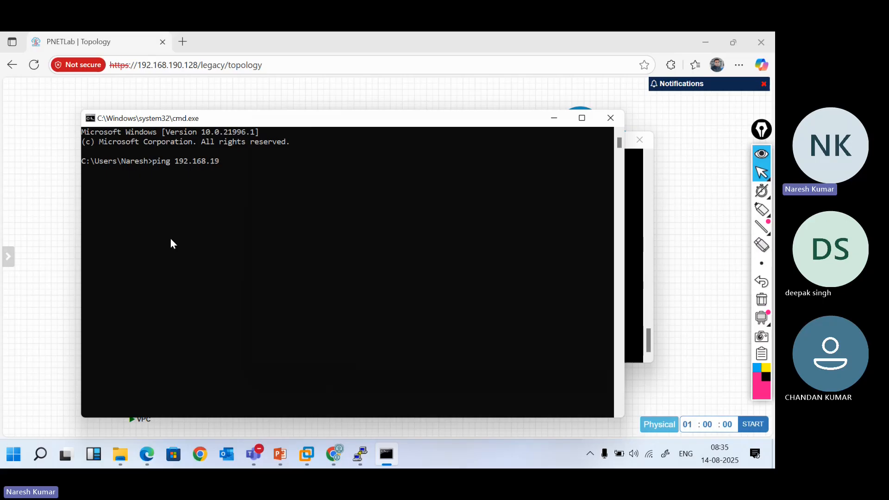
pyautogui.write('0.146')
pyautogui.press('Return')
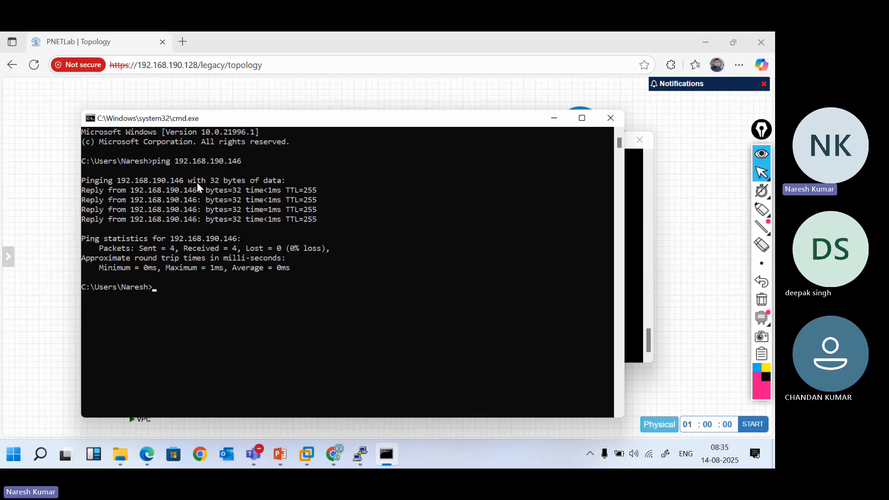
pyautogui.click(647, 202)
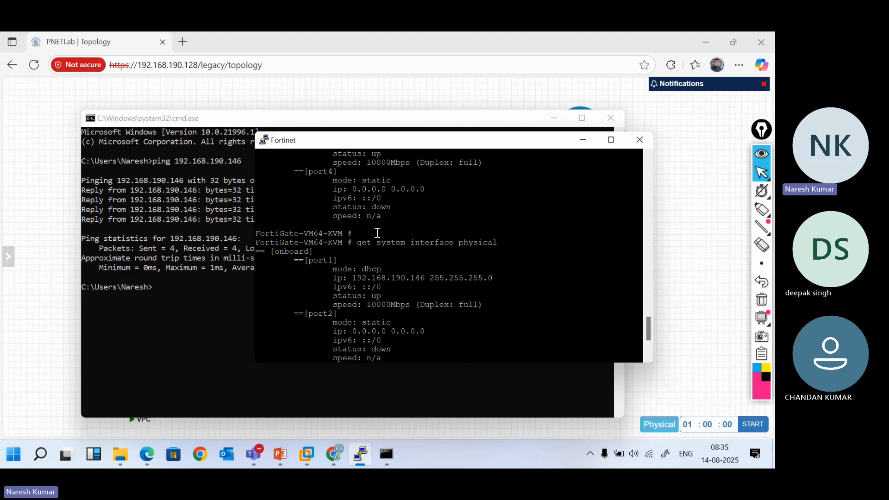
# Mark and copy port1's address 192.168.190.146 in the FortiGate console
pyautogui.scroll(4, 377, 233)
pyautogui.scroll(8, 377, 232)
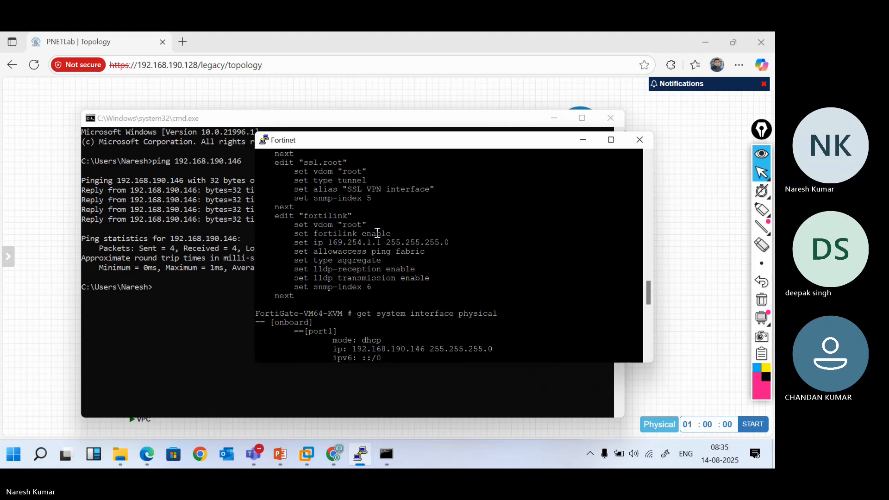
pyautogui.scroll(-12, 400, 343)
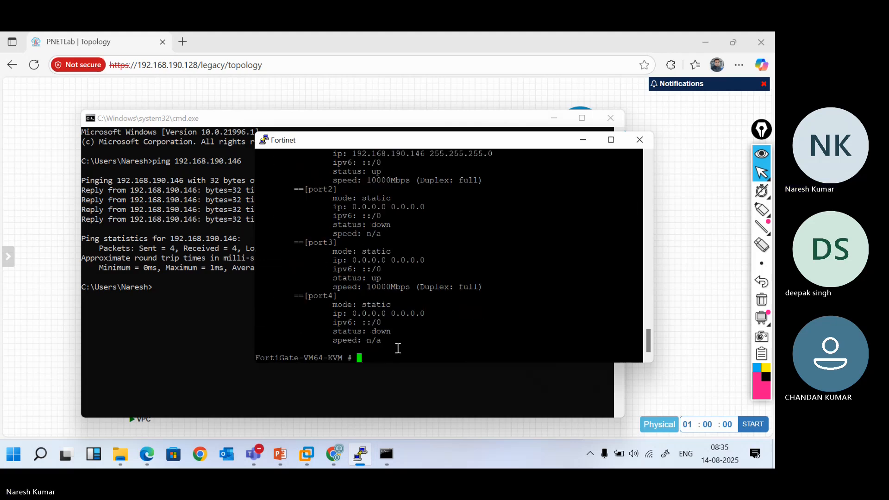
pyautogui.doubleClick(395, 154)
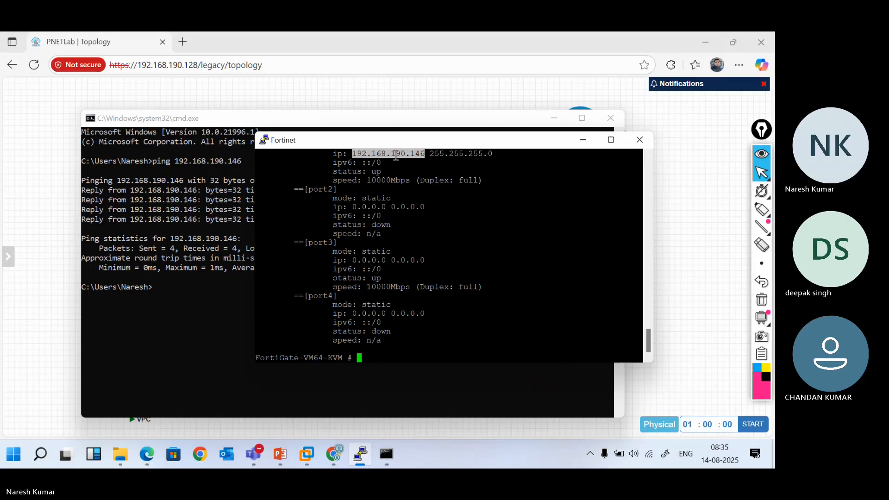
pyautogui.hotkey('ctrl', 'c')
pyautogui.hotkey('ctrl', 'c')
pyautogui.click(183, 43)
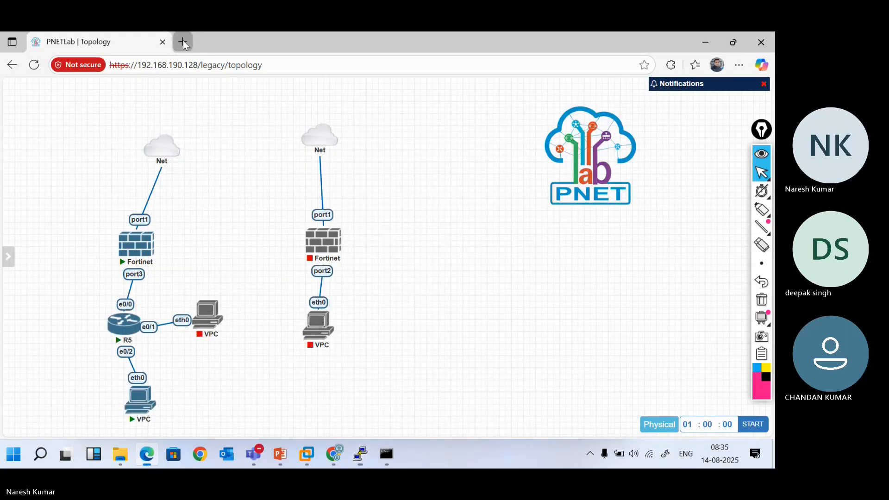
pyautogui.click(183, 43)
pyautogui.write('ht')
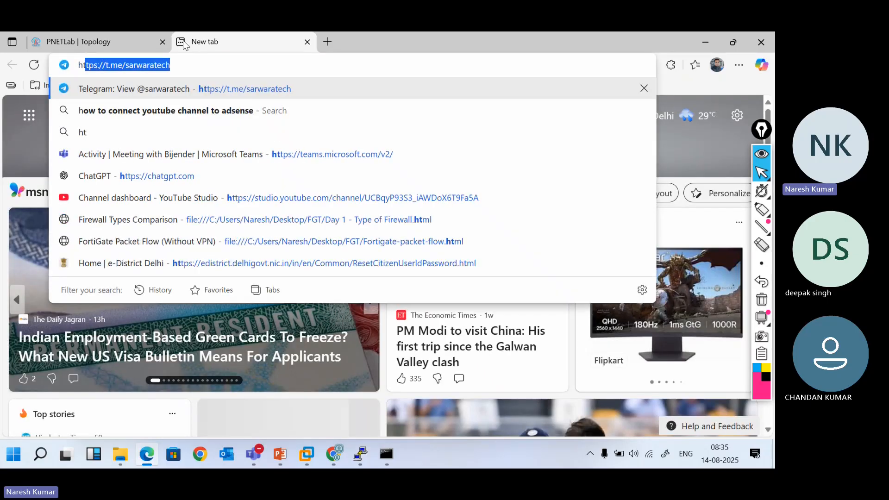
pyautogui.write('tp://')
pyautogui.write('192.168.190.146')
pyautogui.press('Return')
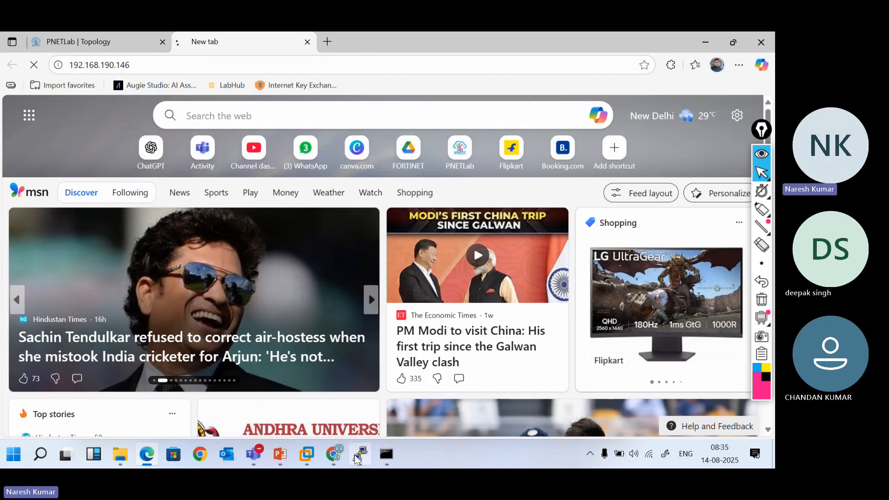
# Run 'show system interface' and highlight ping and https in port1's allowaccess line
pyautogui.moveTo(360, 454)
pyautogui.click(378, 405)
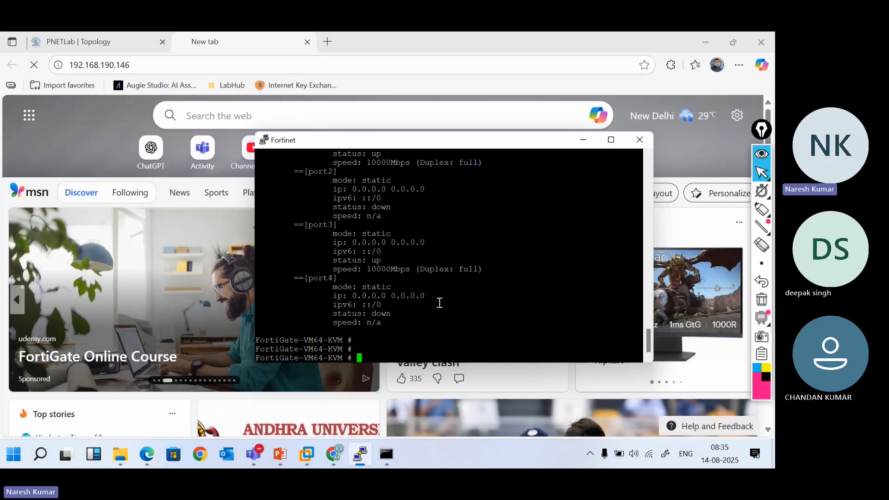
pyautogui.press('Return')
pyautogui.press('Return')
pyautogui.press('Return')
pyautogui.press('Return')
pyautogui.press('Return')
pyautogui.write('show system interface')
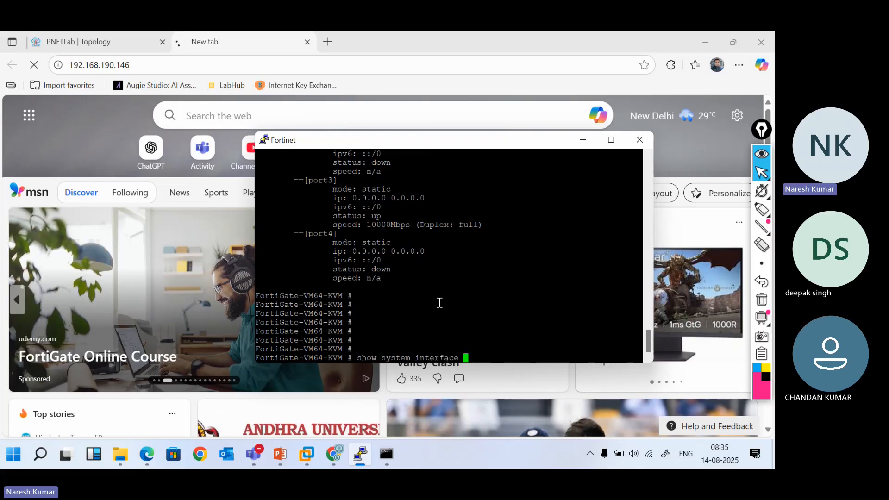
pyautogui.press('Return')
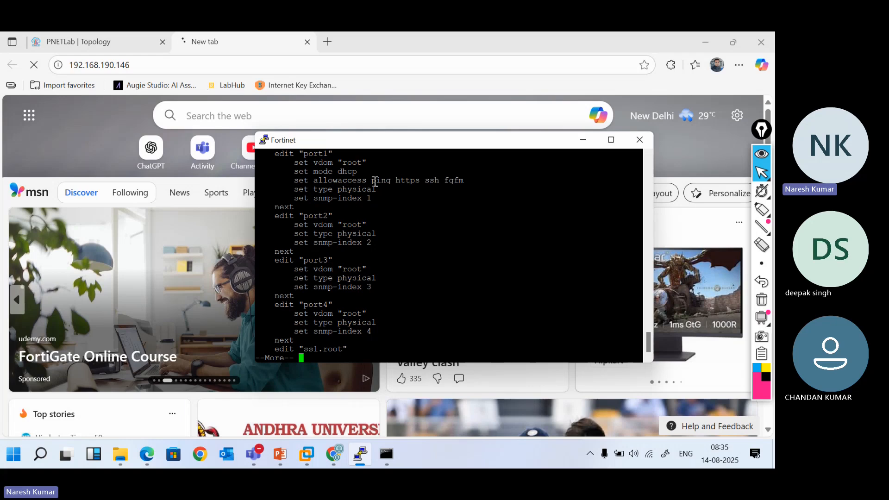
pyautogui.doubleClick(408, 182)
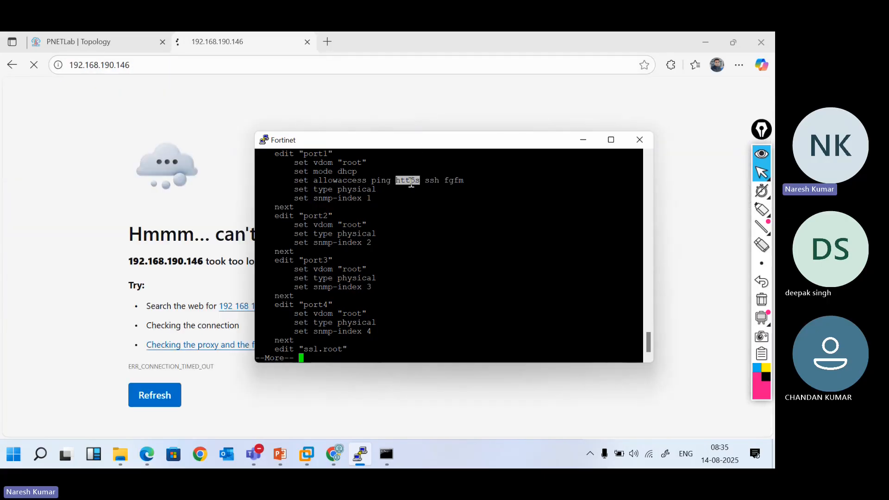
pyautogui.click(403, 236)
pyautogui.moveTo(374, 182); pyautogui.dragTo(425, 182)
# Open slide 7 of the Fortigate PPT deck, showing default IP 192.168.1.99/24 and admin login
pyautogui.click(279, 454)
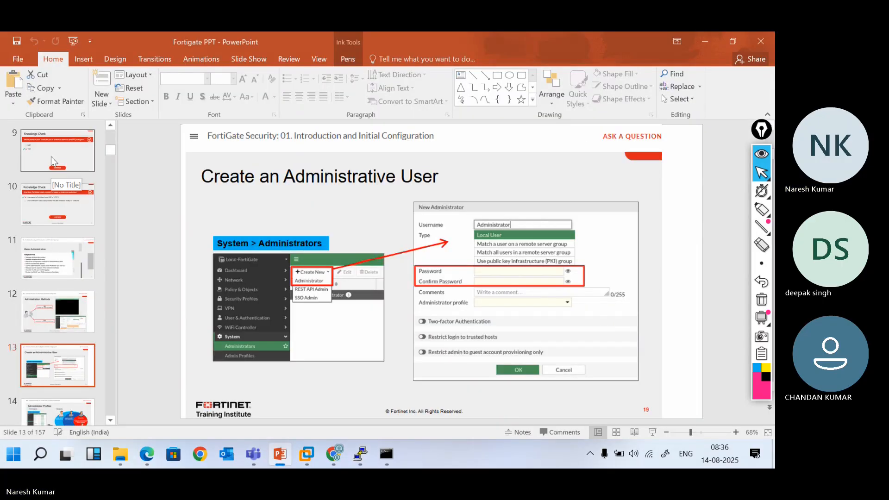
pyautogui.scroll(2, 47, 332)
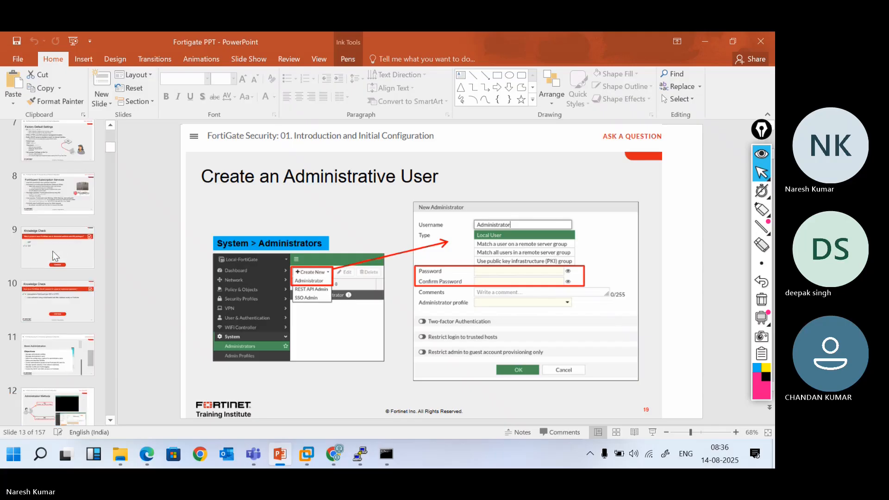
pyautogui.scroll(1, 55, 256)
pyautogui.click(54, 174)
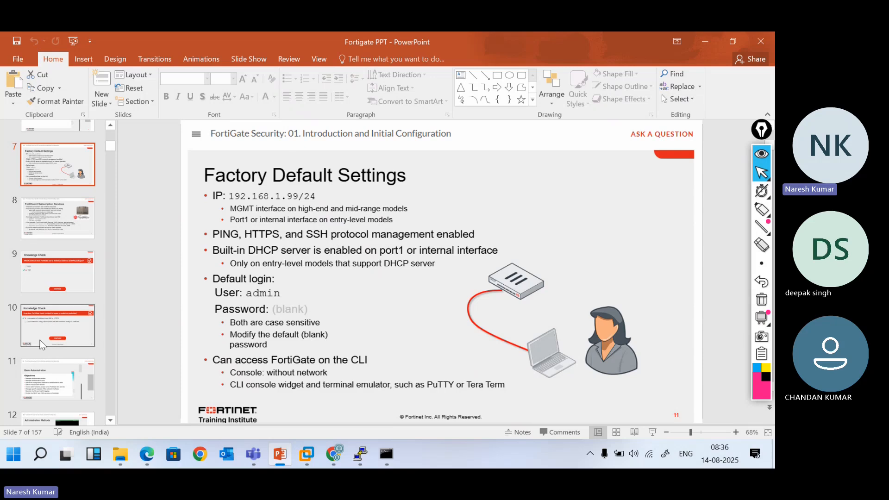
pyautogui.scroll(-3, 75, 359)
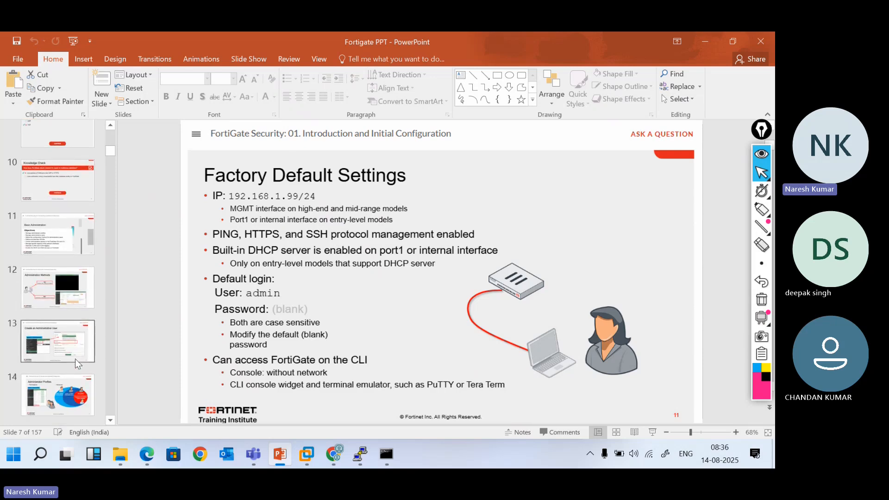
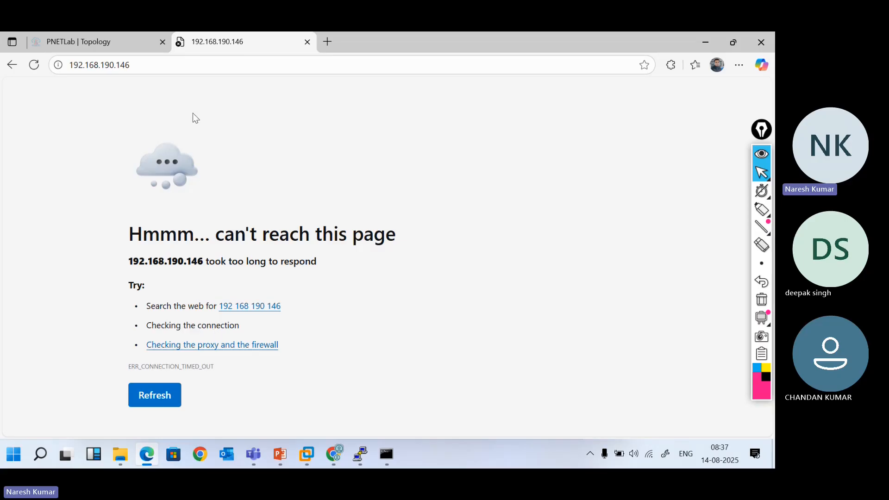
# Reload the firewall page at 192.168.190.146
pyautogui.click(151, 61)
pyautogui.click(151, 61)
pyautogui.press('Return')
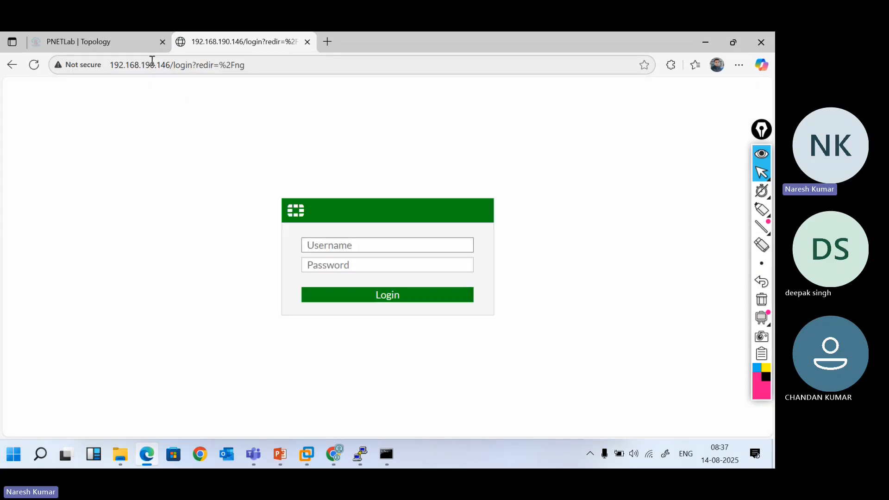
# Log in as admin with the account password, declining the browser's offer to save it
pyautogui.write('admin')
pyautogui.press('Tab')
pyautogui.write('admin')
pyautogui.press('Return')
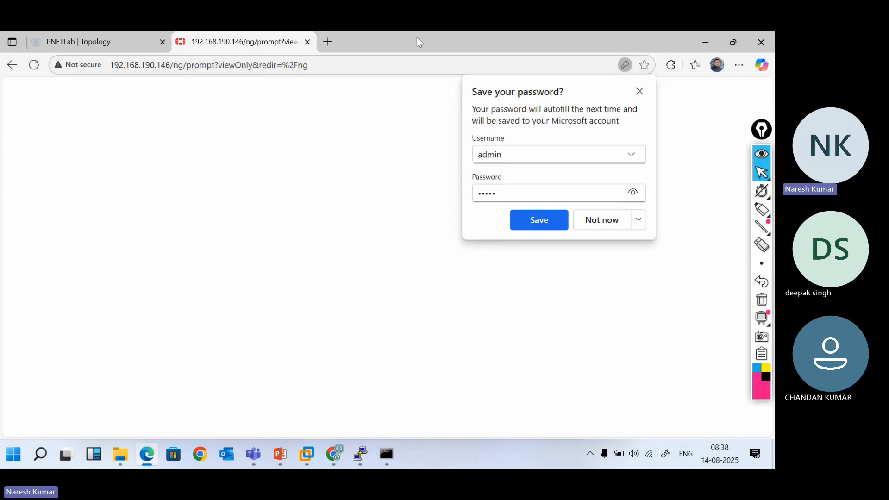
pyautogui.click(605, 217)
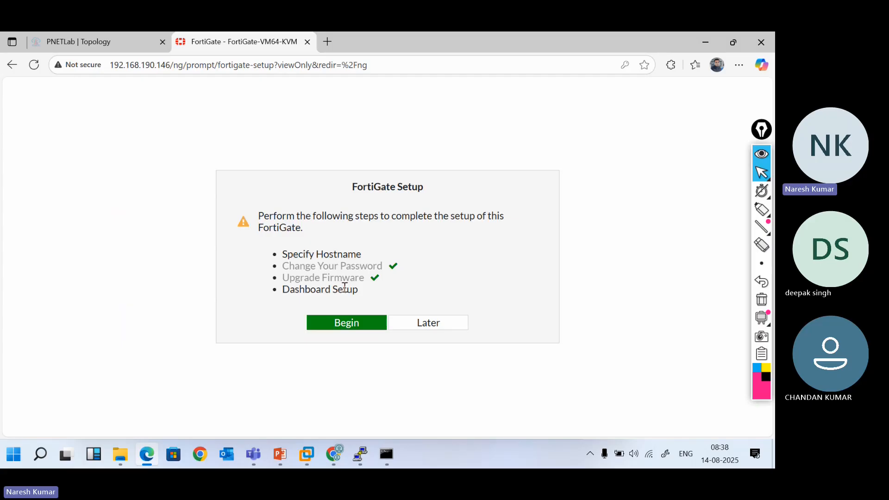
# Run the setup wizard with hostname FW1 and Optimal dashboards, and turn on Don't show again
pyautogui.click(354, 327)
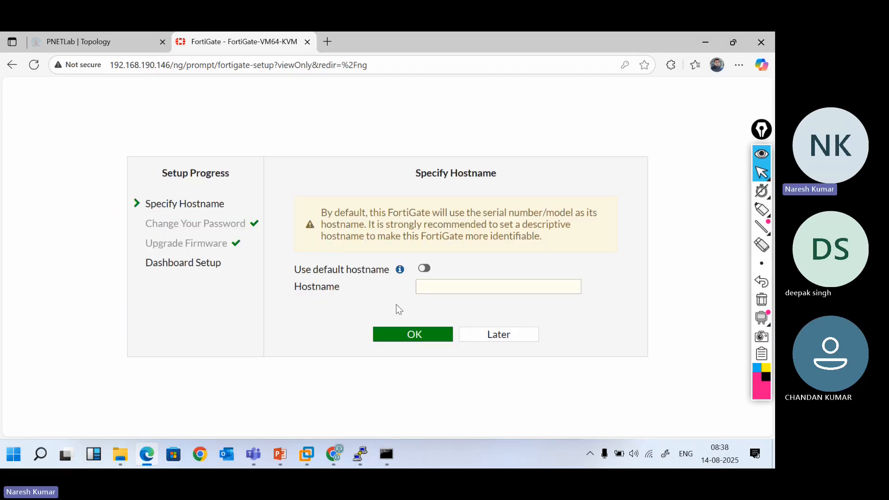
pyautogui.click(437, 291)
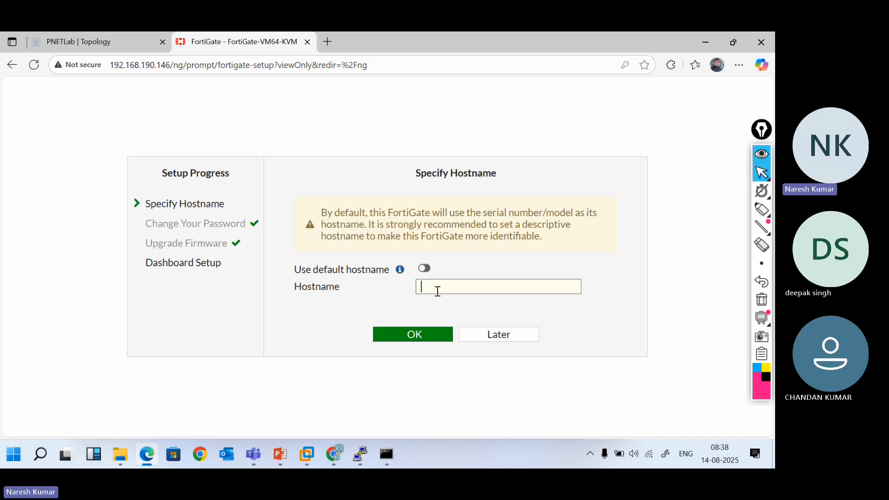
pyautogui.write('FW1')
pyautogui.click(397, 330)
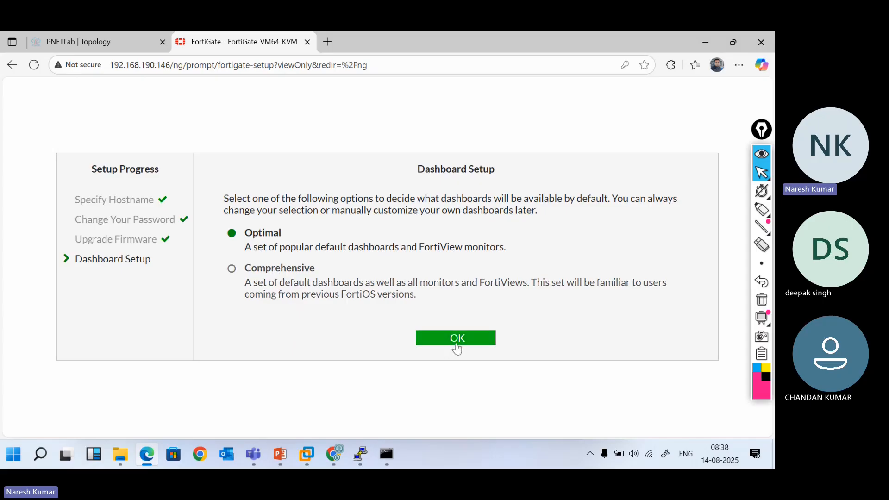
pyautogui.click(460, 344)
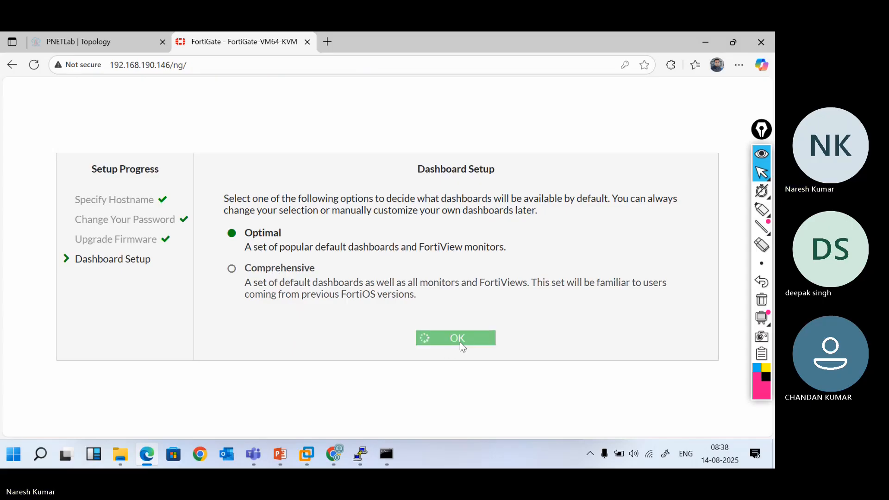
pyautogui.click(384, 425)
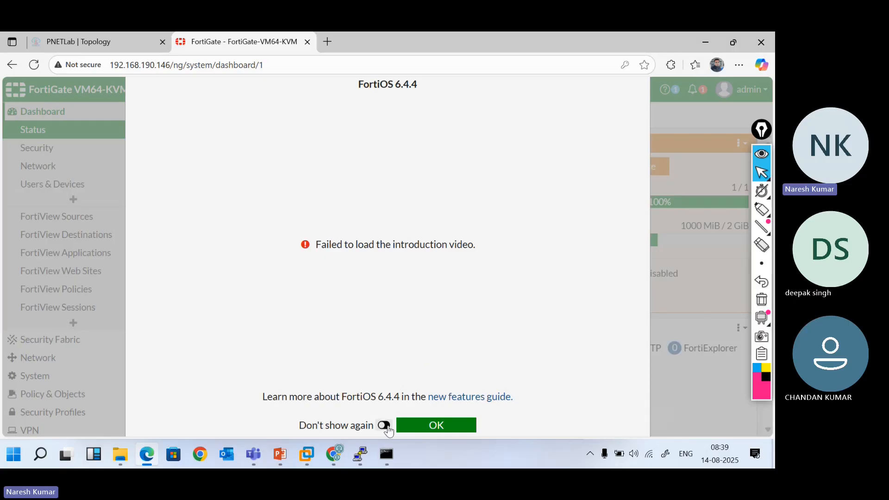
# Dismiss the intro dialog, then open the CLI Console to the FW1 # prompt and minimize it
pyautogui.click(425, 429)
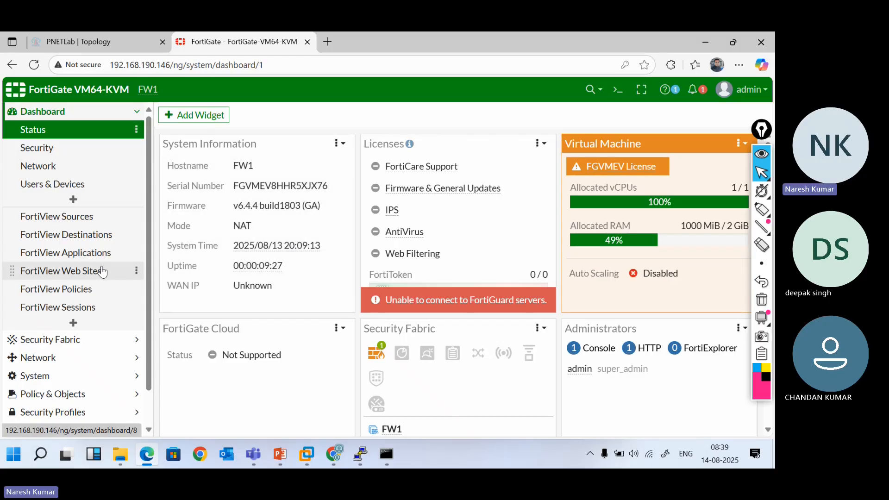
pyautogui.click(620, 92)
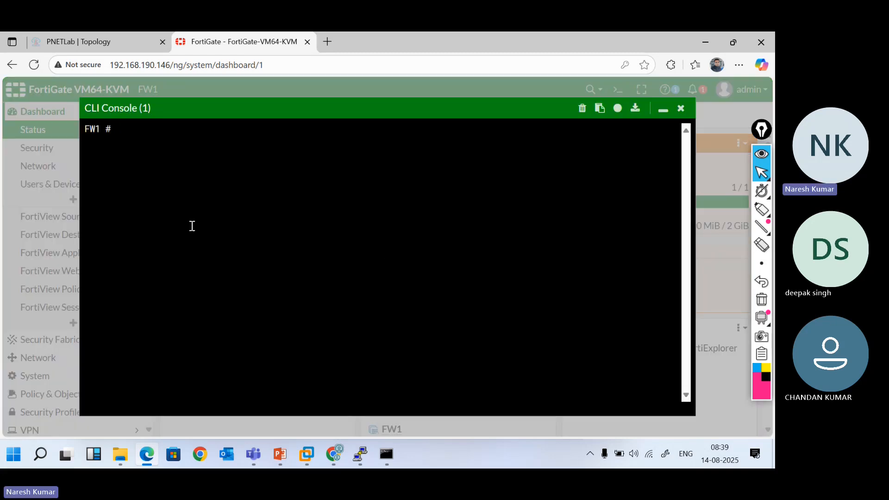
pyautogui.click(168, 167)
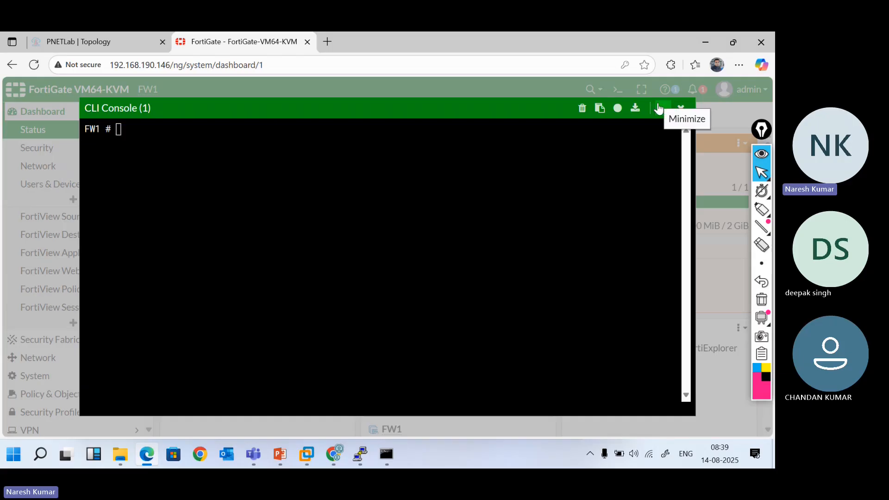
pyautogui.click(658, 109)
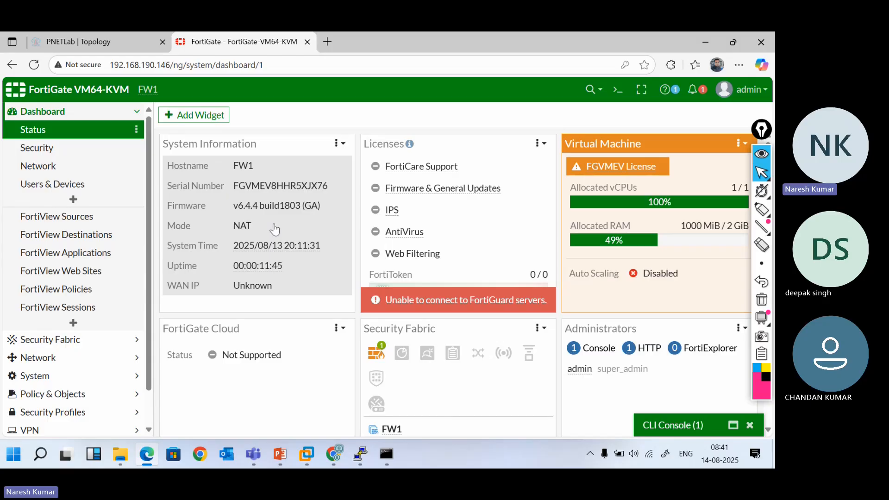
pyautogui.moveTo(235, 258)
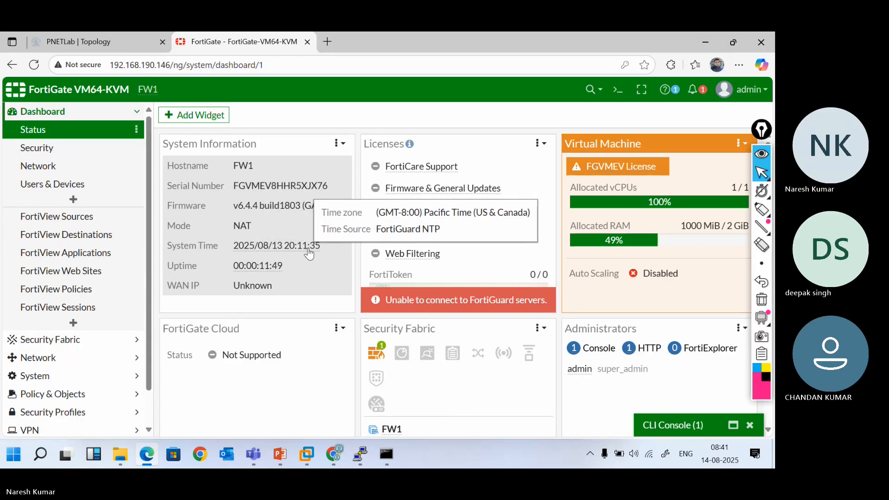
pyautogui.moveTo(273, 271)
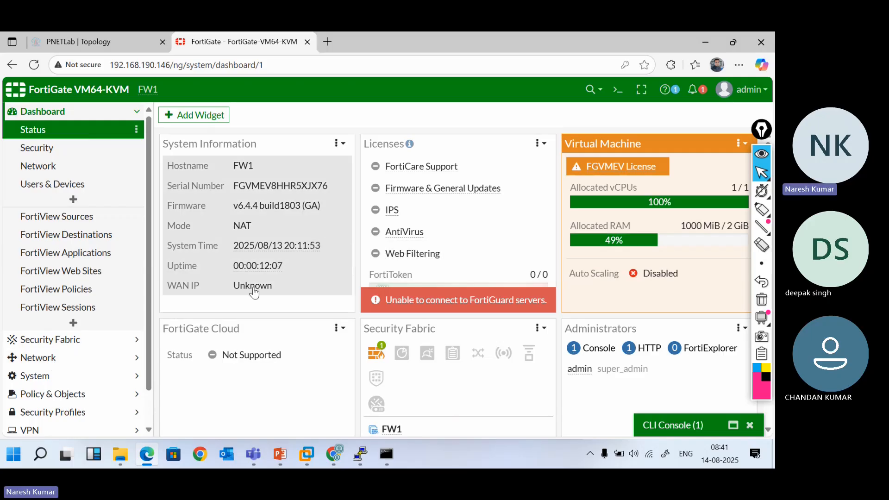
pyautogui.moveTo(445, 171)
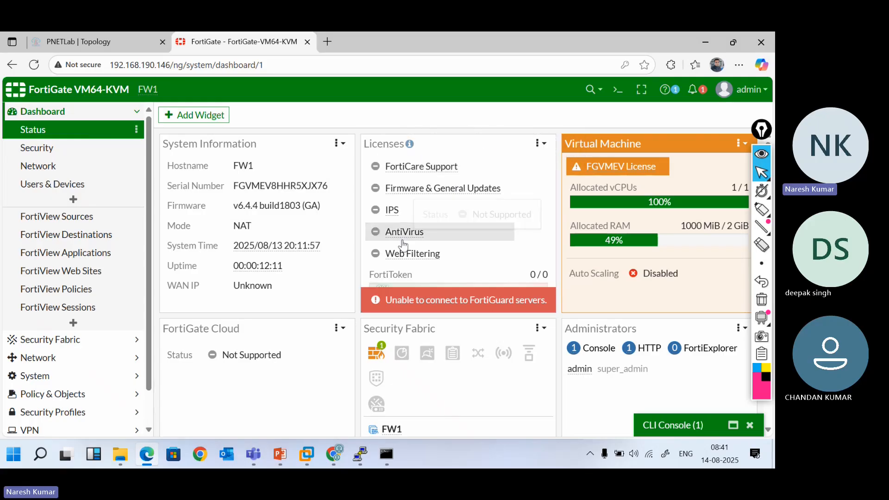
pyautogui.moveTo(400, 217)
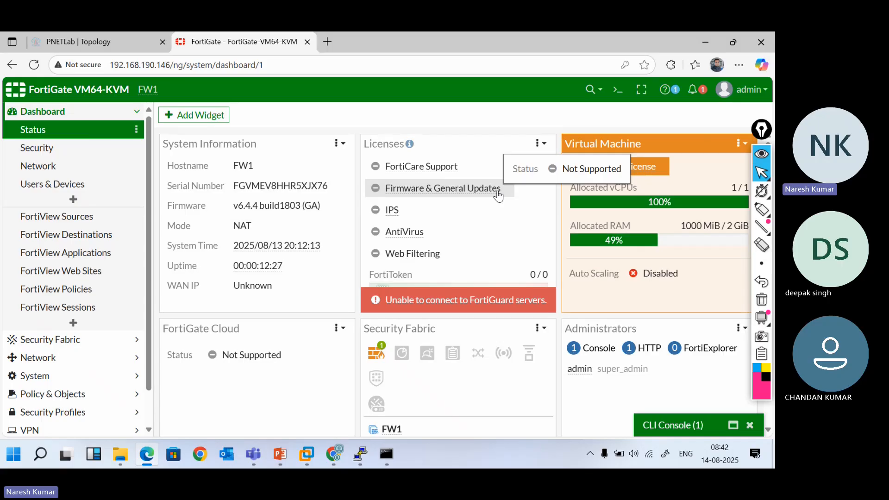
pyautogui.moveTo(425, 244)
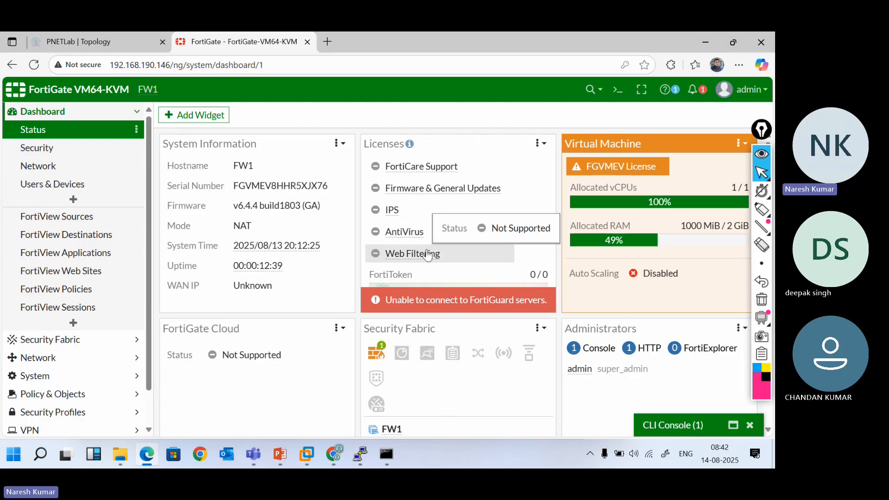
pyautogui.scroll(-1, 427, 255)
pyautogui.scroll(1, 427, 255)
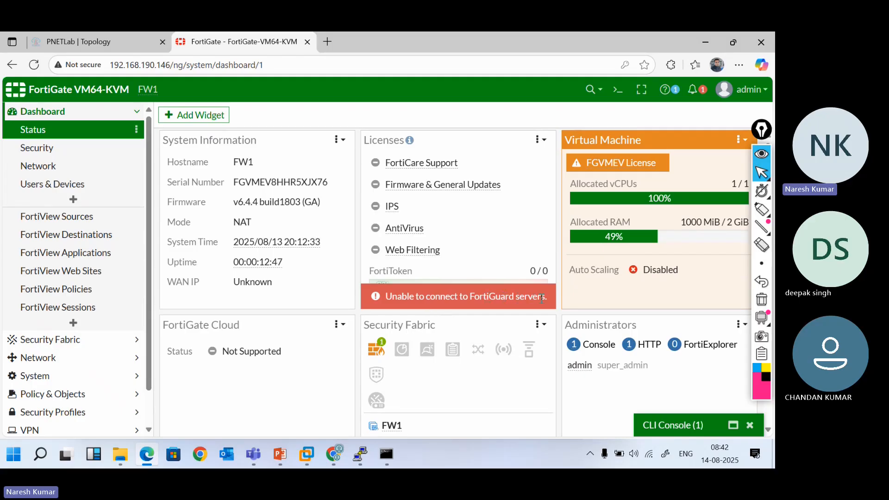
pyautogui.moveTo(548, 298); pyautogui.dragTo(388, 296)
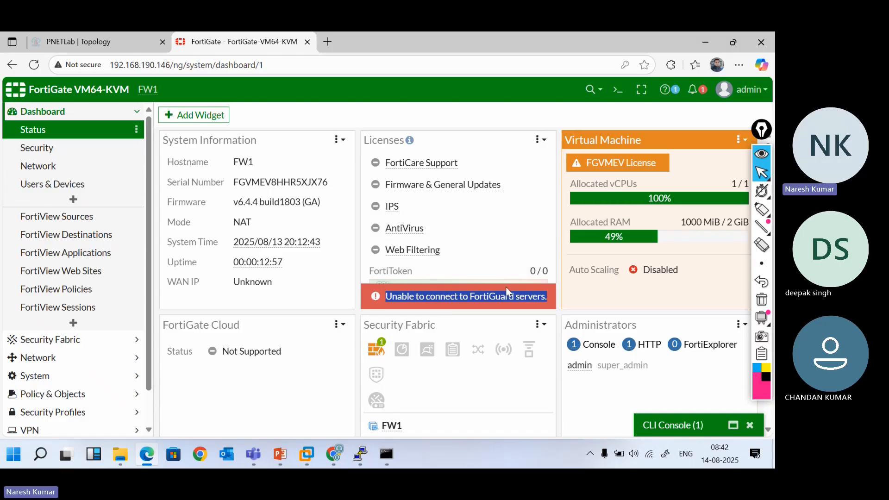
pyautogui.click(518, 296)
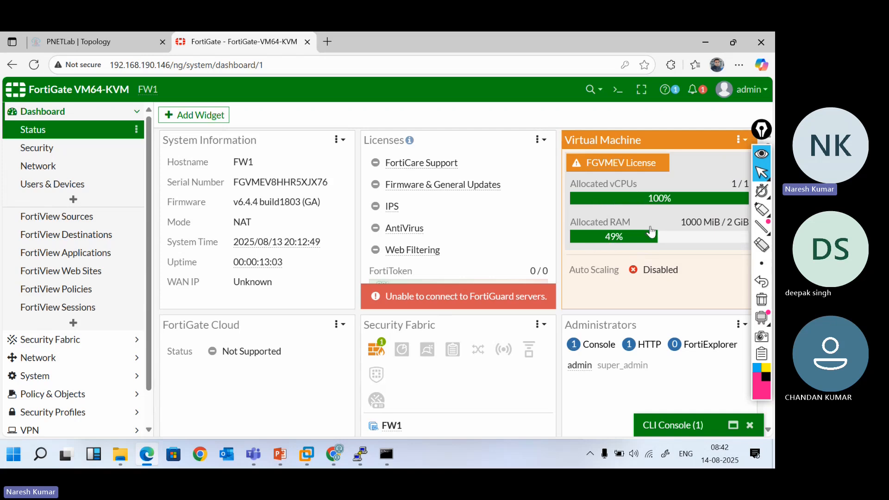
pyautogui.click(764, 152)
pyautogui.click(765, 153)
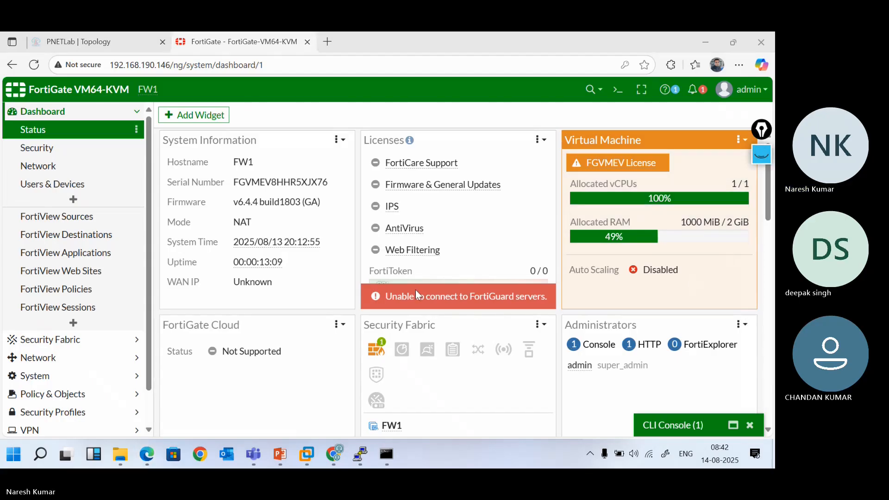
pyautogui.scroll(-1, 417, 292)
# Scroll the FW1 dashboard past CPU (1%) and Memory (61%) to the Sessions widget
pyautogui.scroll(-1, 417, 292)
pyautogui.scroll(-1, 417, 293)
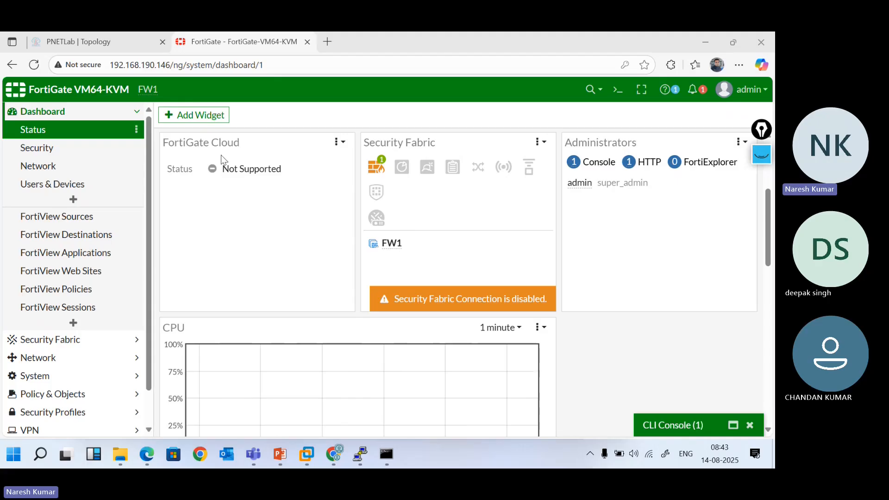
pyautogui.click(265, 177)
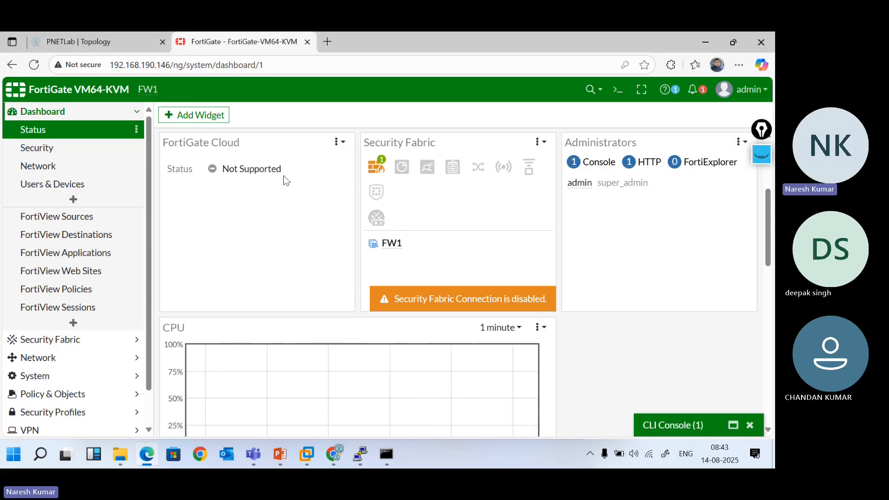
pyautogui.moveTo(375, 170)
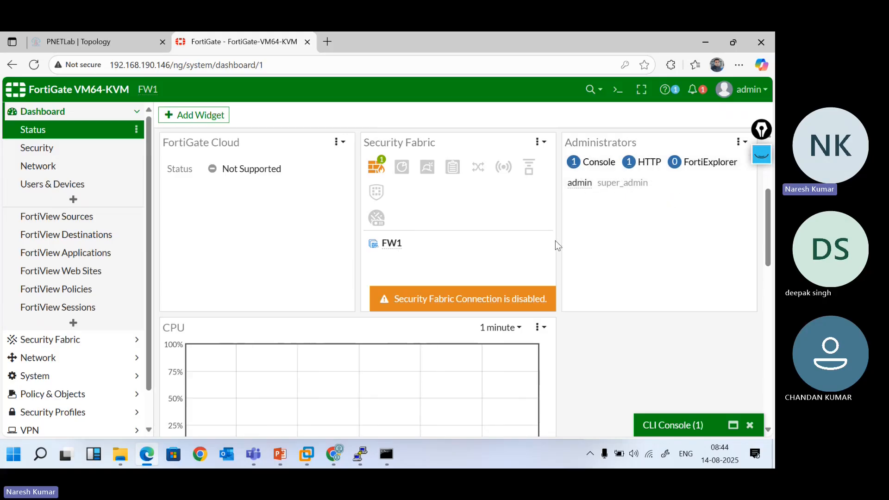
pyautogui.scroll(-3, 440, 264)
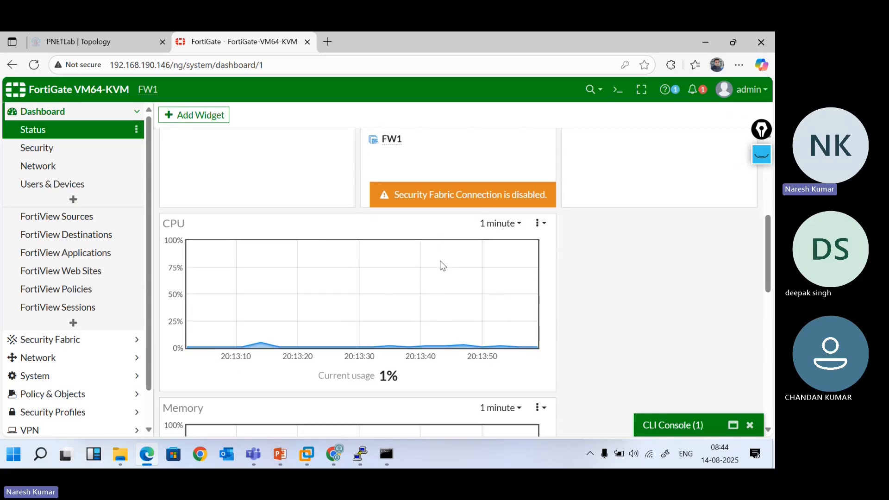
pyautogui.scroll(-2, 371, 298)
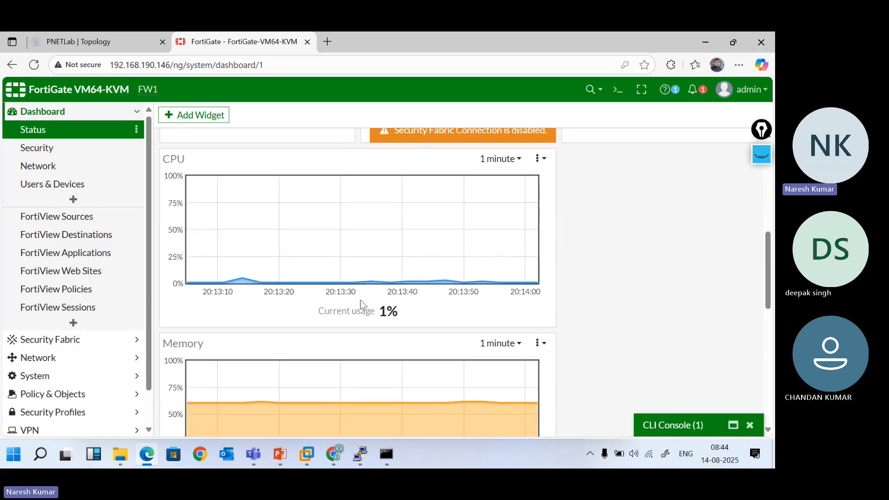
pyautogui.scroll(-4, 385, 319)
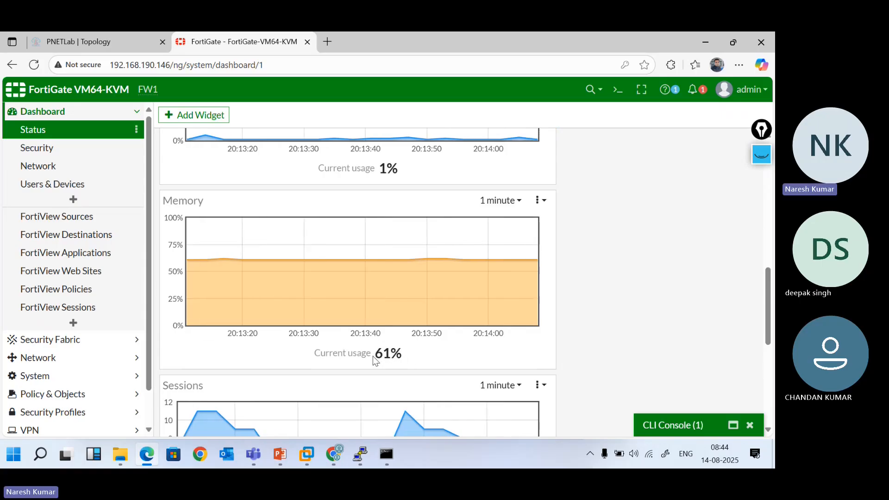
pyautogui.scroll(-5, 373, 357)
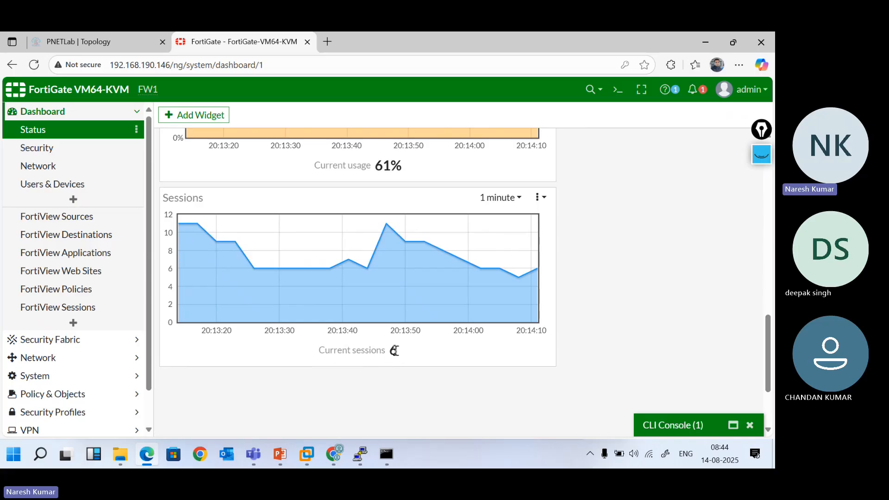
pyautogui.scroll(10, 388, 355)
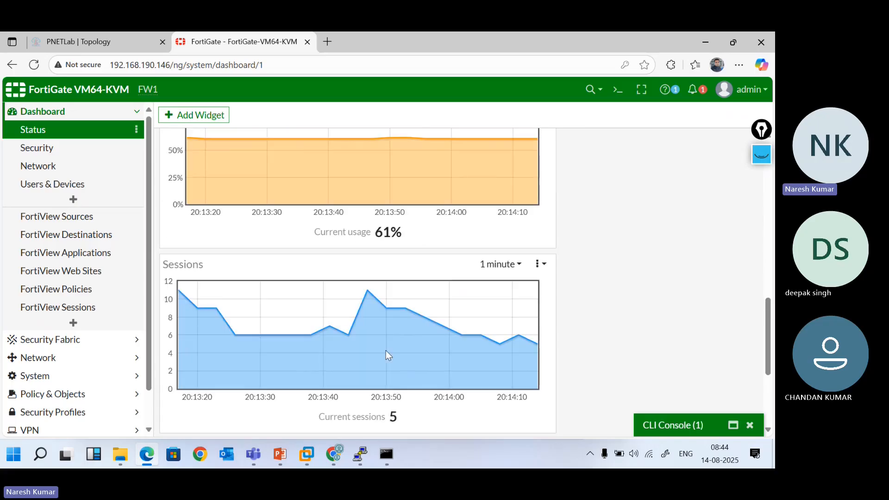
pyautogui.scroll(-10, 387, 356)
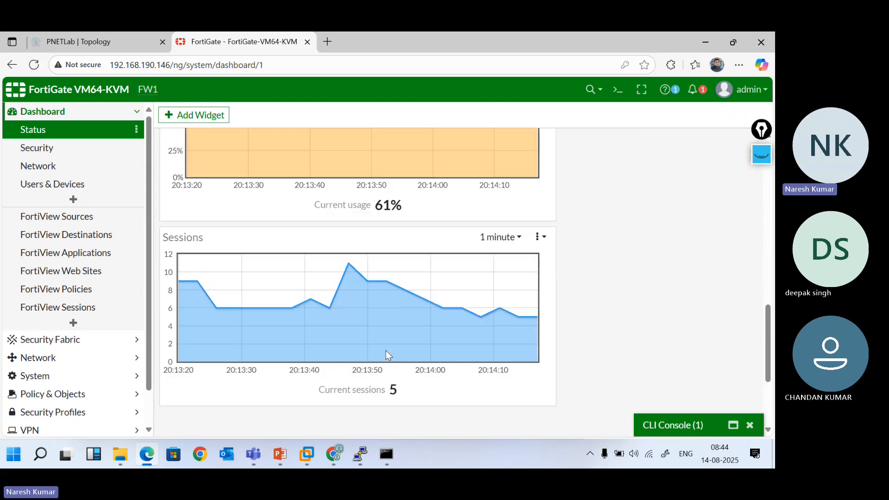
# Change the Sessions chart's time range from 1 minute to 1 hour
pyautogui.click(513, 237)
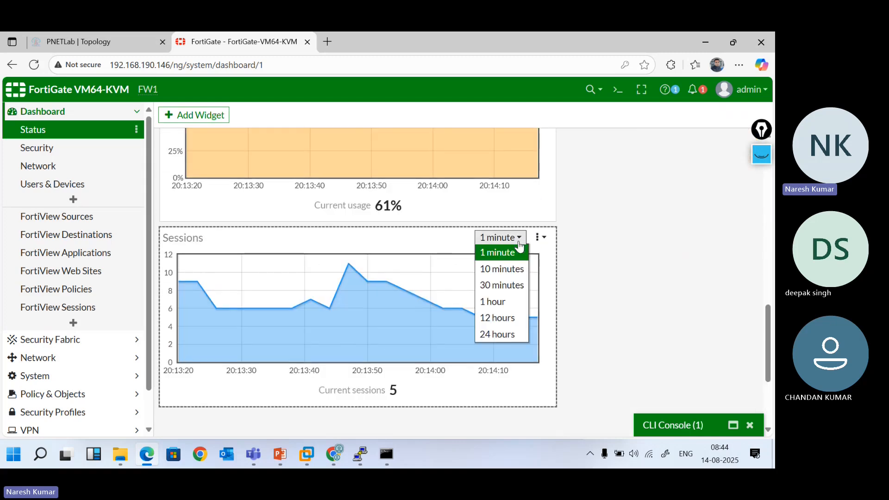
pyautogui.click(507, 303)
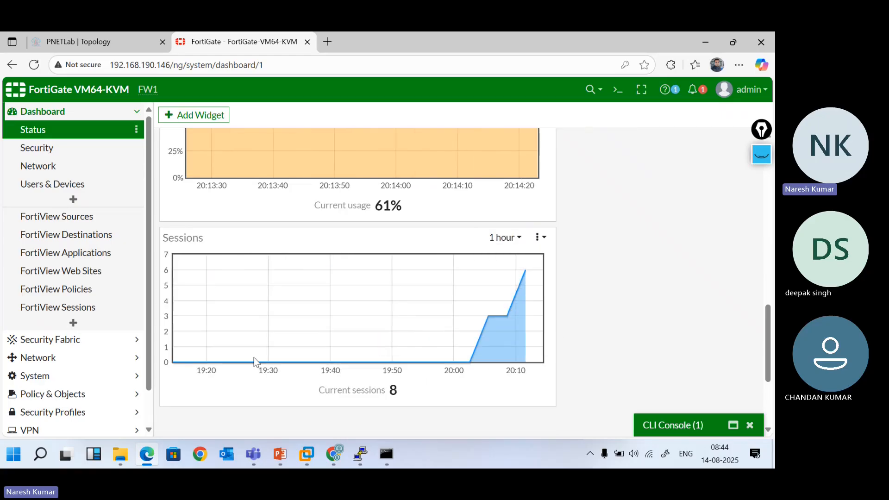
pyautogui.moveTo(209, 362)
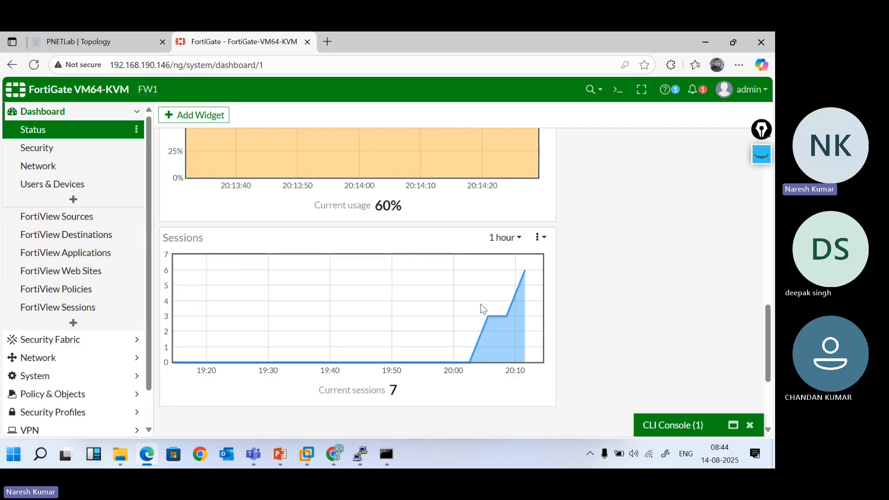
pyautogui.scroll(1, 505, 298)
# Switch the Memory chart's range to 24 hours, then 12 hours, and finally 1 hour
pyautogui.scroll(2, 505, 299)
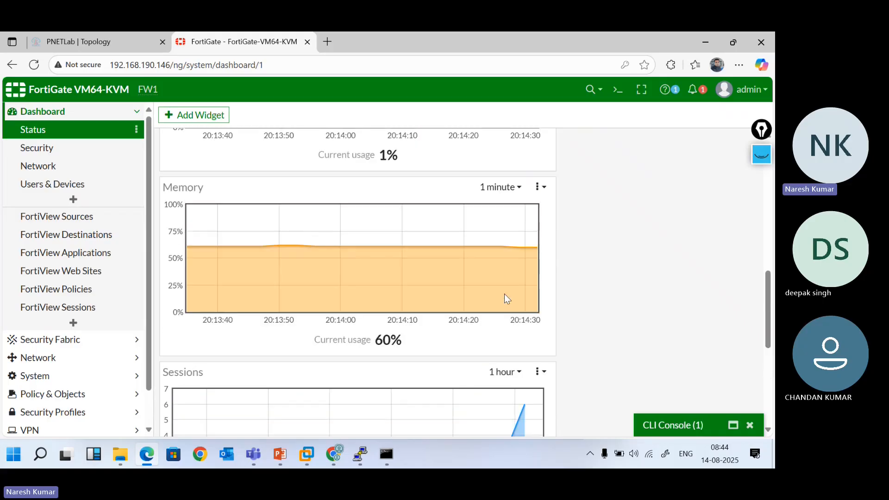
pyautogui.click(519, 188)
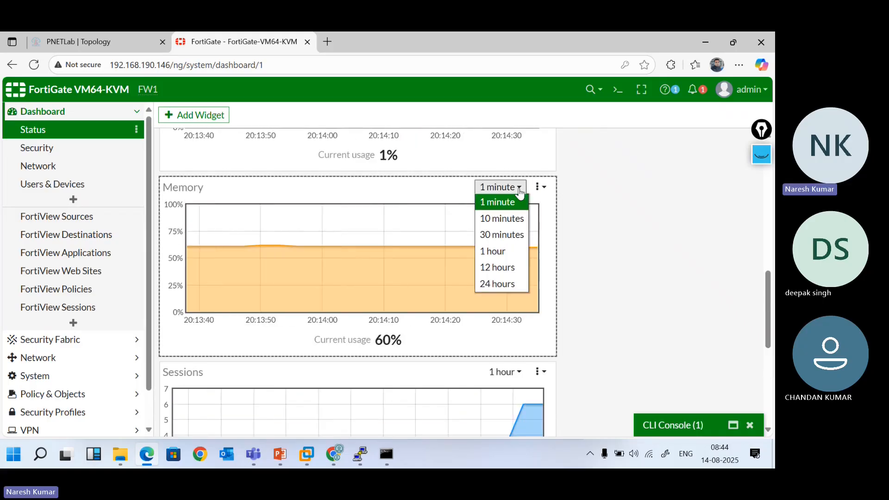
pyautogui.click(508, 285)
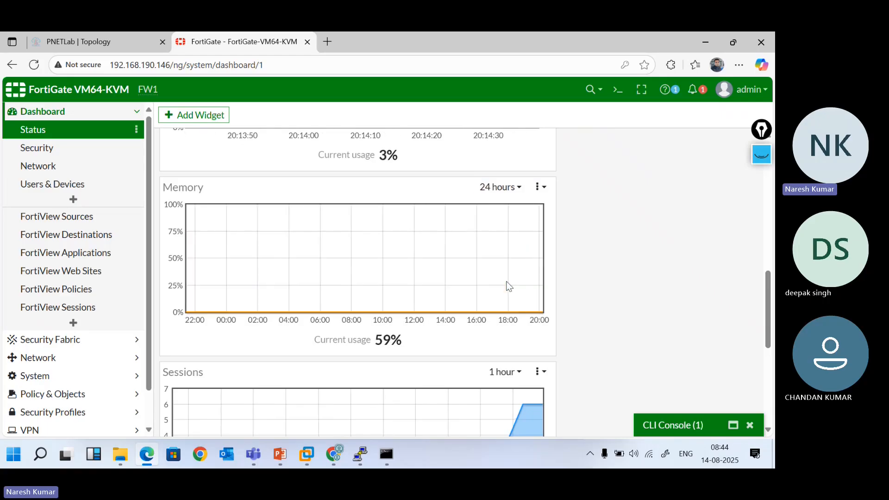
pyautogui.click(517, 188)
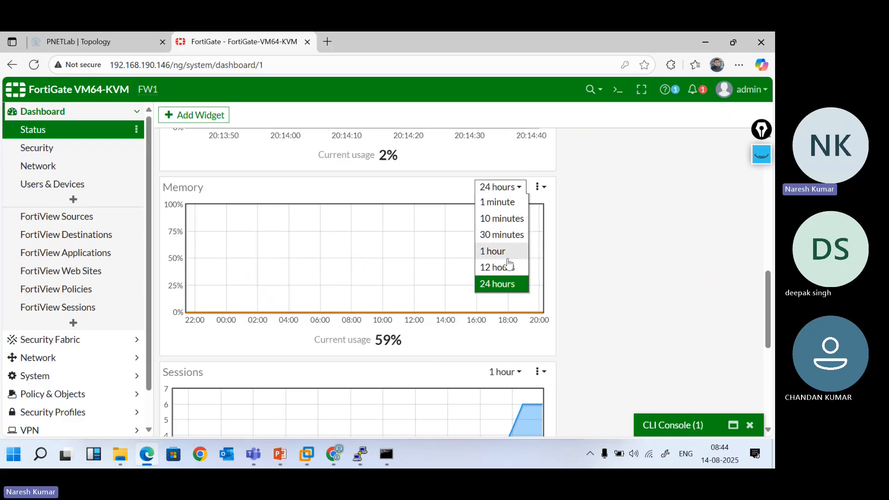
pyautogui.click(509, 266)
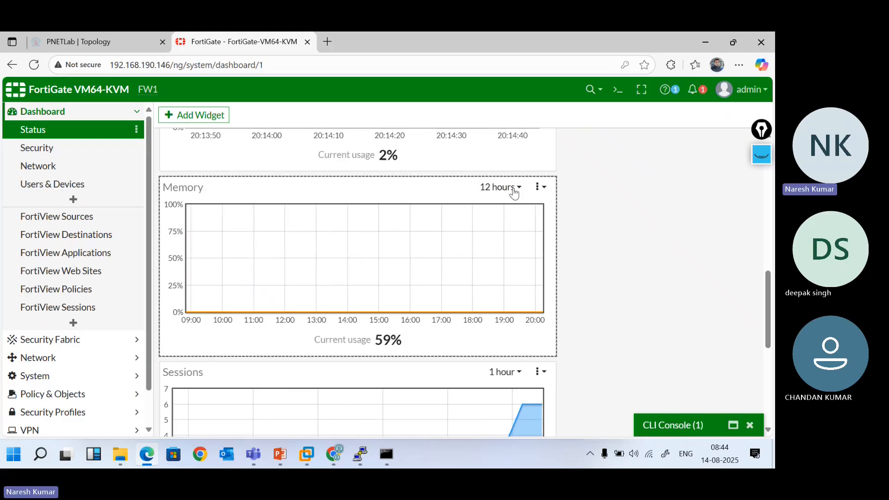
pyautogui.click(514, 192)
pyautogui.click(505, 250)
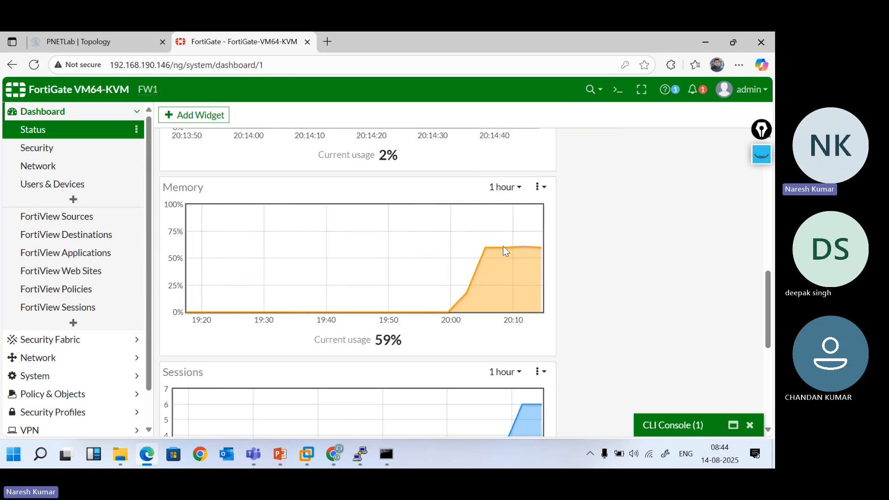
pyautogui.moveTo(503, 248)
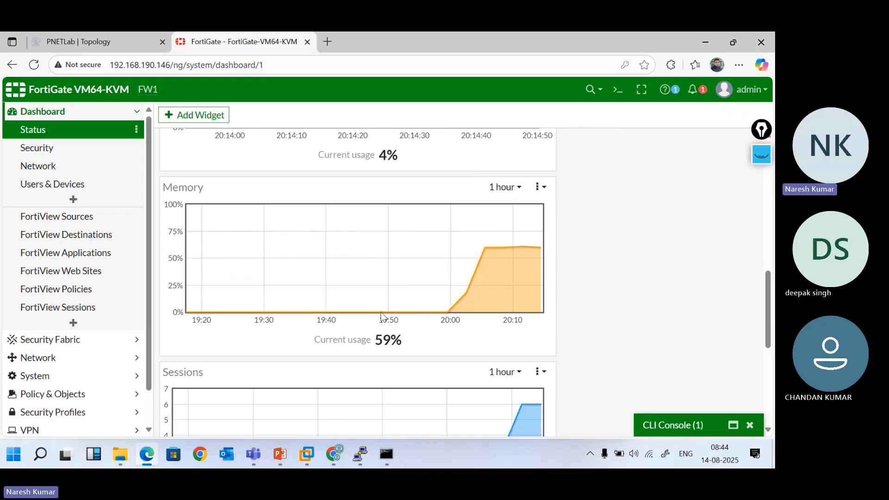
pyautogui.moveTo(370, 313)
pyautogui.scroll(5, 395, 281)
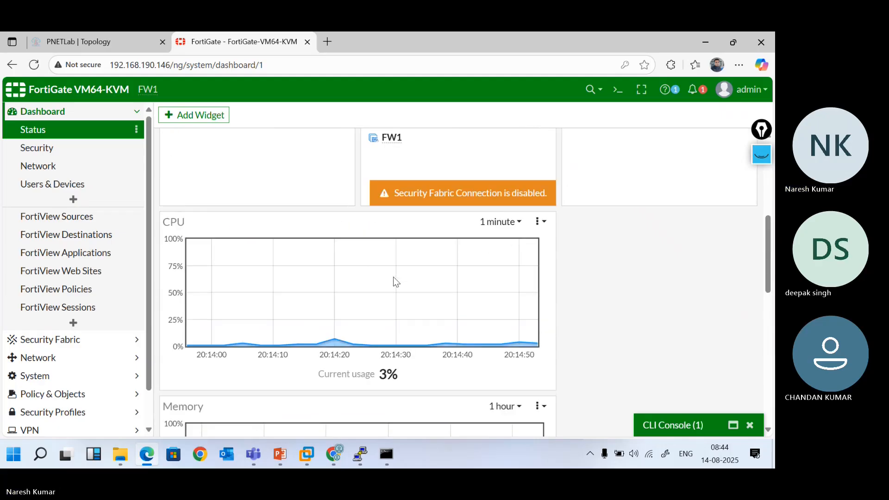
# Set the CPU chart's range to 10 minutes, then 30 minutes, and scroll back to System Information
pyautogui.click(518, 223)
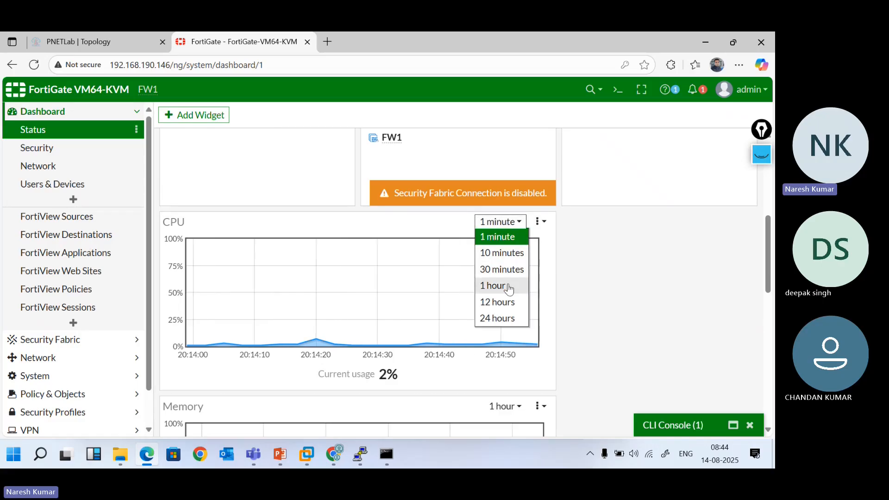
pyautogui.click(509, 260)
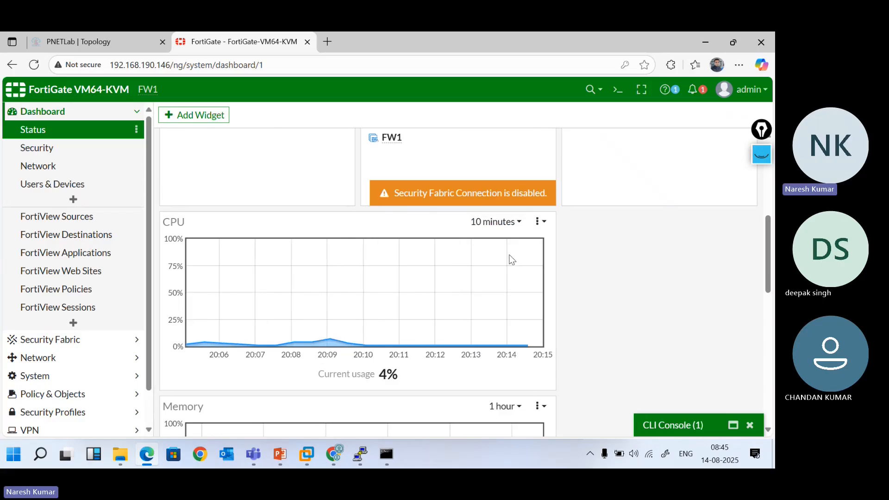
pyautogui.click(512, 225)
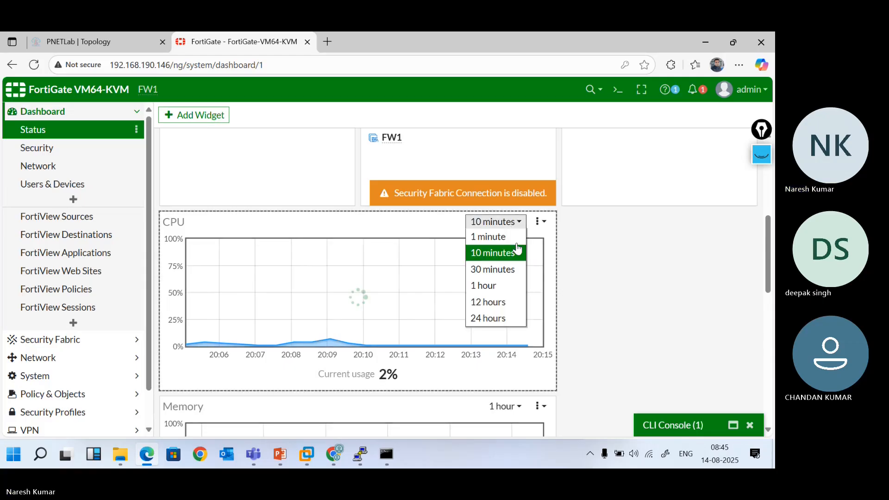
pyautogui.click(508, 277)
pyautogui.scroll(1, 388, 250)
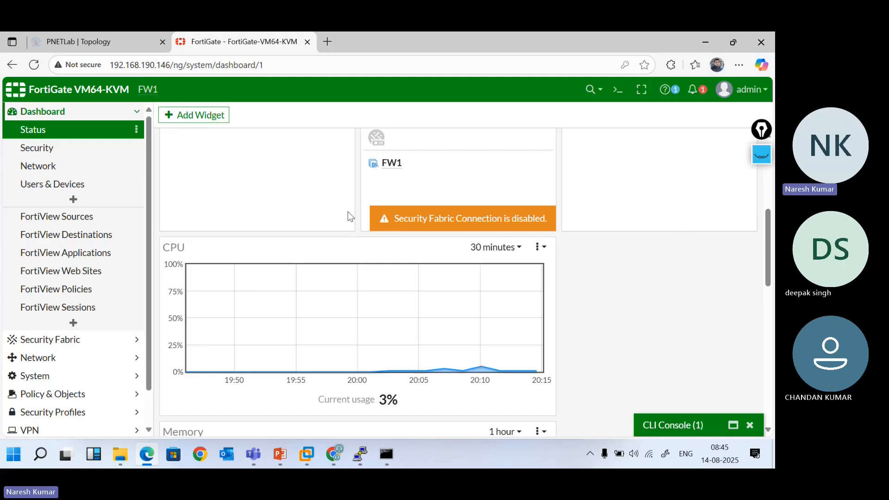
pyautogui.scroll(3, 350, 216)
pyautogui.scroll(2, 351, 216)
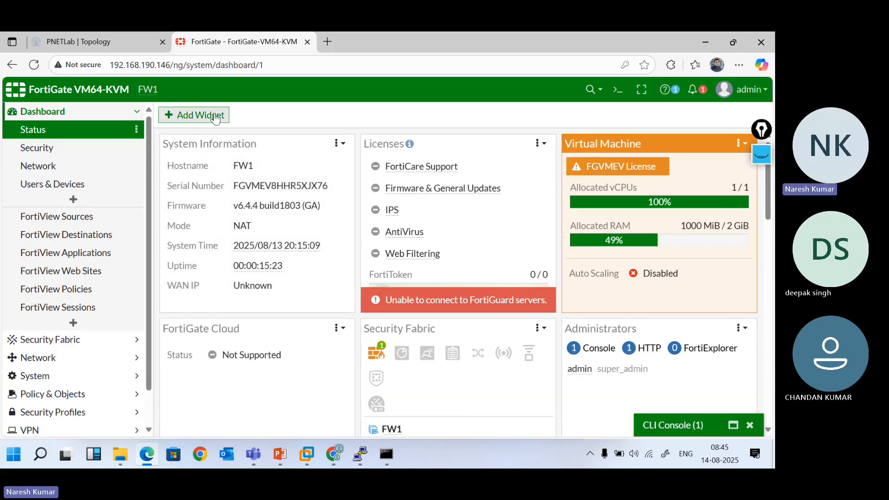
# Browse the Add Dashboard Widget list and close it without adding any widget
pyautogui.click(194, 117)
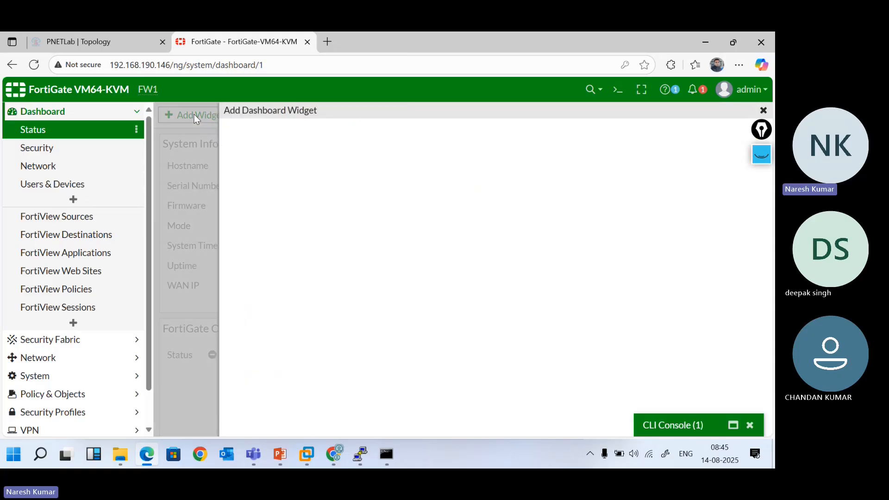
pyautogui.scroll(-8, 374, 341)
pyautogui.scroll(-10, 375, 341)
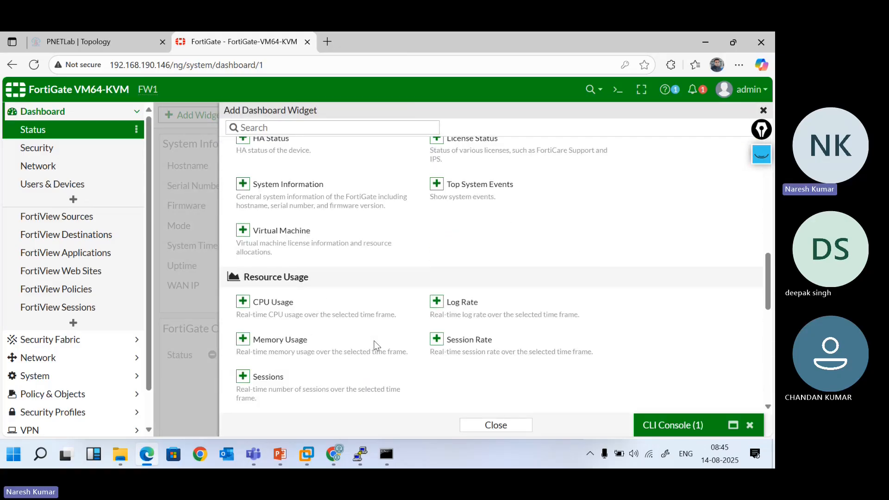
pyautogui.scroll(-4, 375, 344)
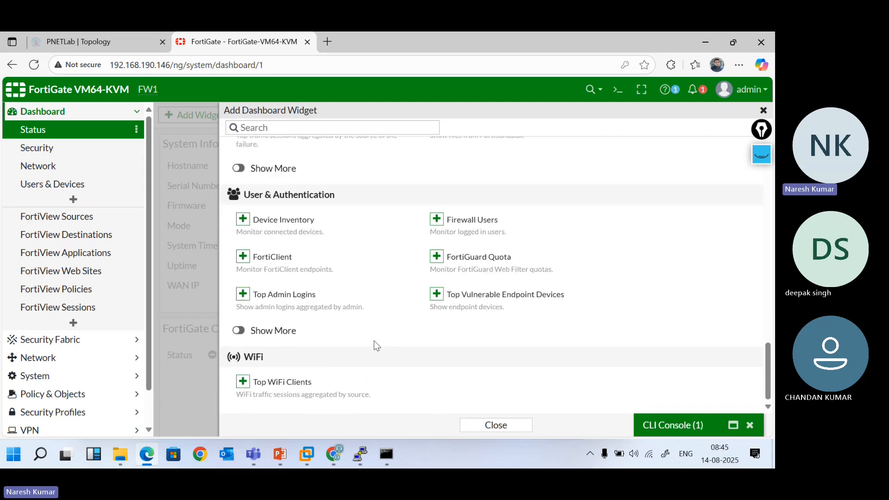
pyautogui.click(510, 433)
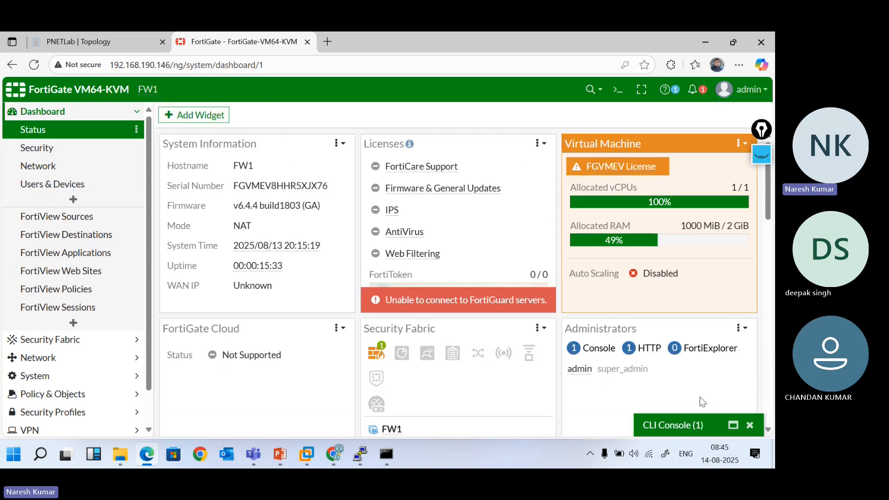
# Expand the timed-out CLI console, close it, and reopen it for a fresh session
pyautogui.click(665, 423)
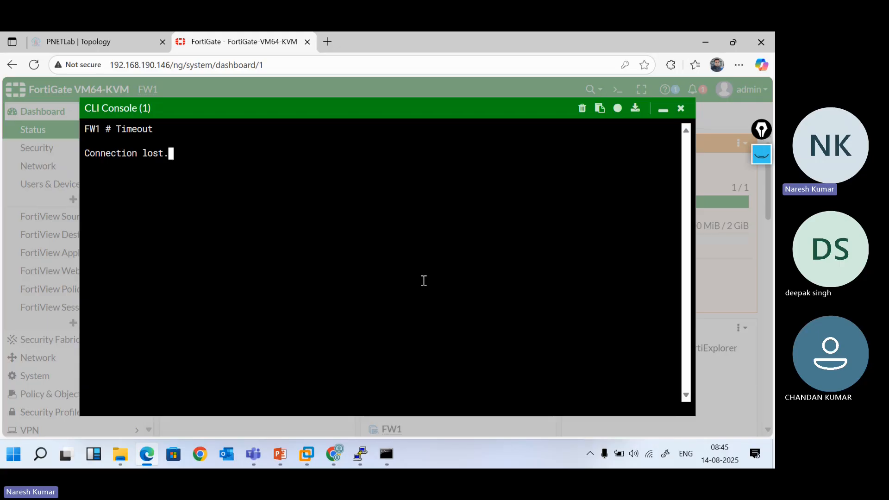
pyautogui.click(680, 110)
pyautogui.click(615, 88)
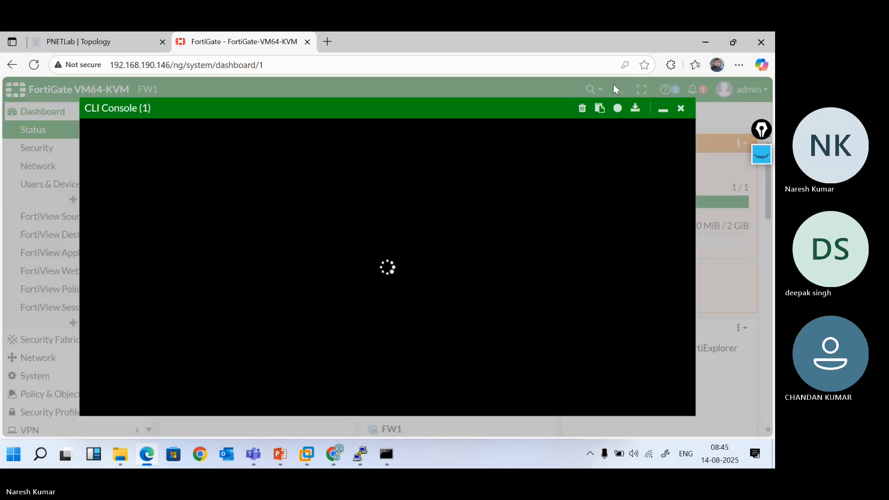
# Run 'get system status' and page through its full output
pyautogui.write('get s')
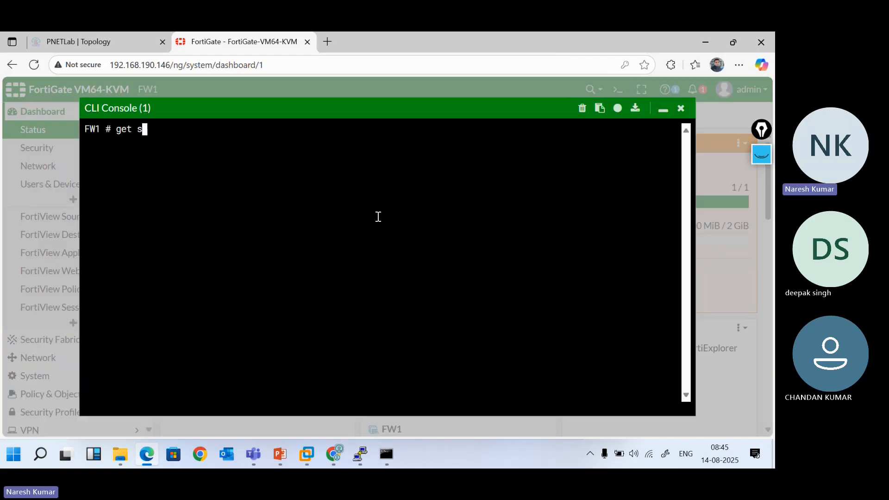
pyautogui.write('ystem status')
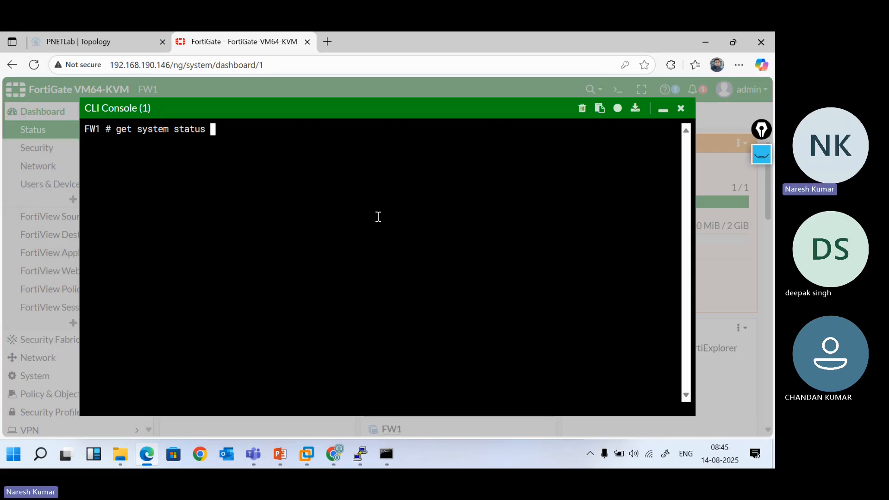
pyautogui.press('Return')
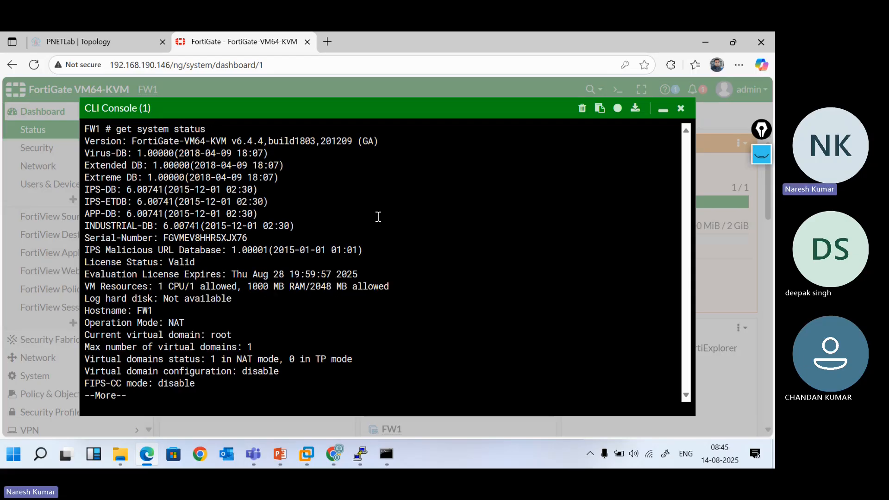
pyautogui.press('space')
pyautogui.press('Return')
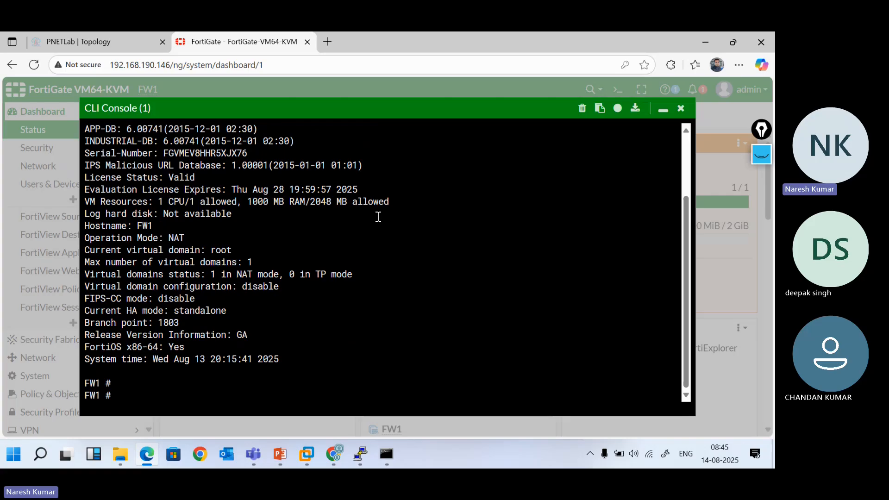
pyautogui.scroll(3, 378, 217)
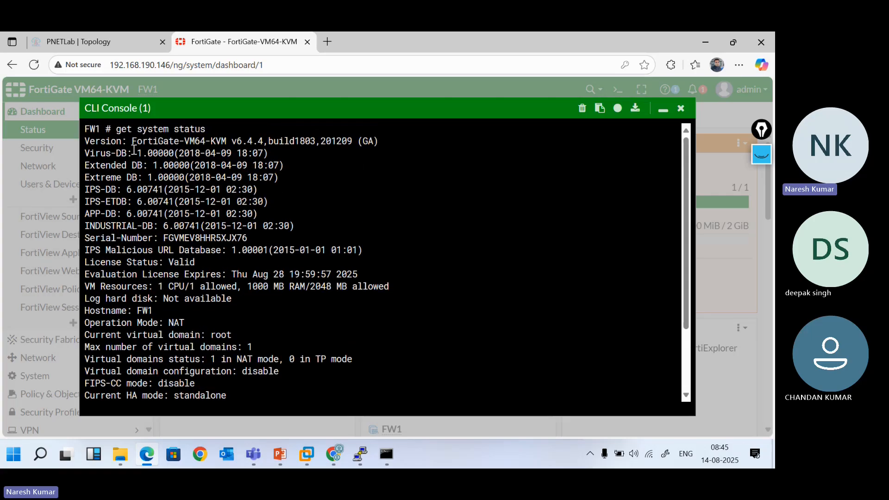
pyautogui.moveTo(138, 142); pyautogui.dragTo(263, 142)
pyautogui.click(226, 141)
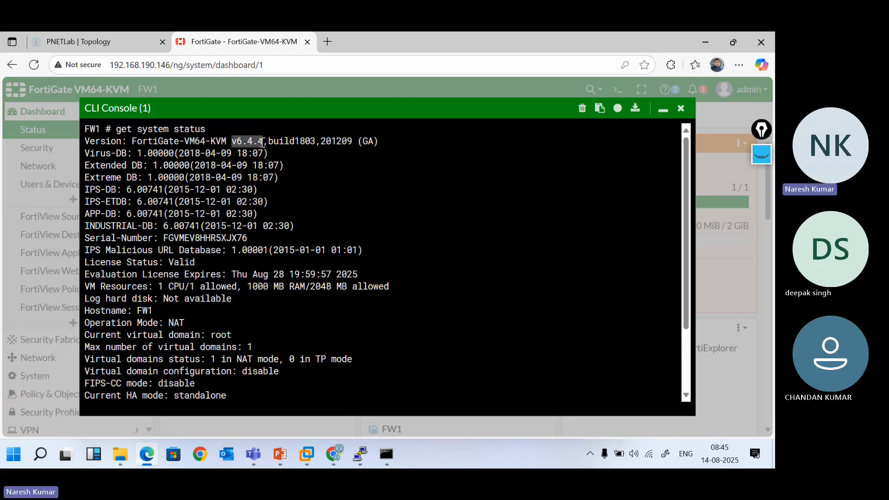
pyautogui.moveTo(268, 141); pyautogui.dragTo(374, 144)
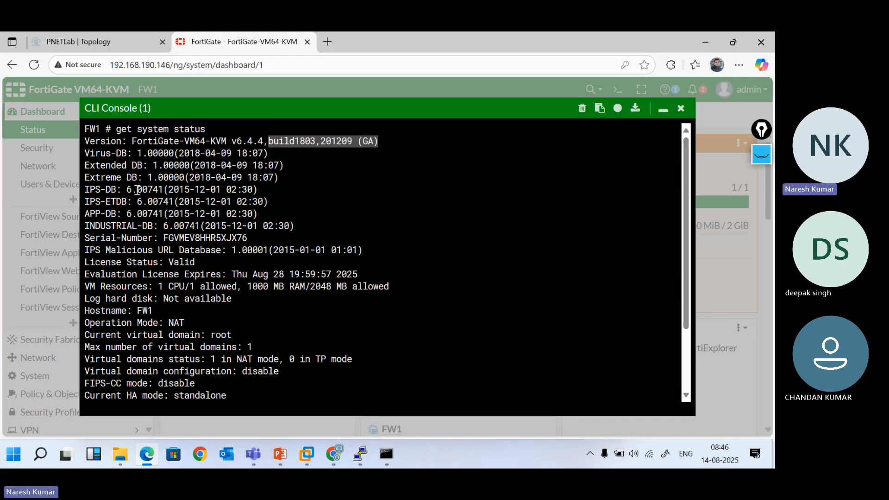
pyautogui.moveTo(86, 153); pyautogui.dragTo(270, 153)
pyautogui.moveTo(85, 163); pyautogui.dragTo(286, 175)
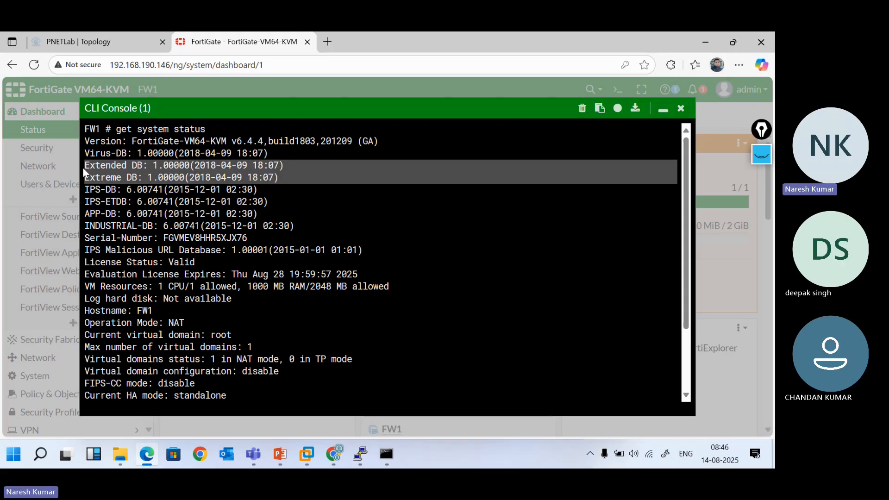
pyautogui.click(130, 197)
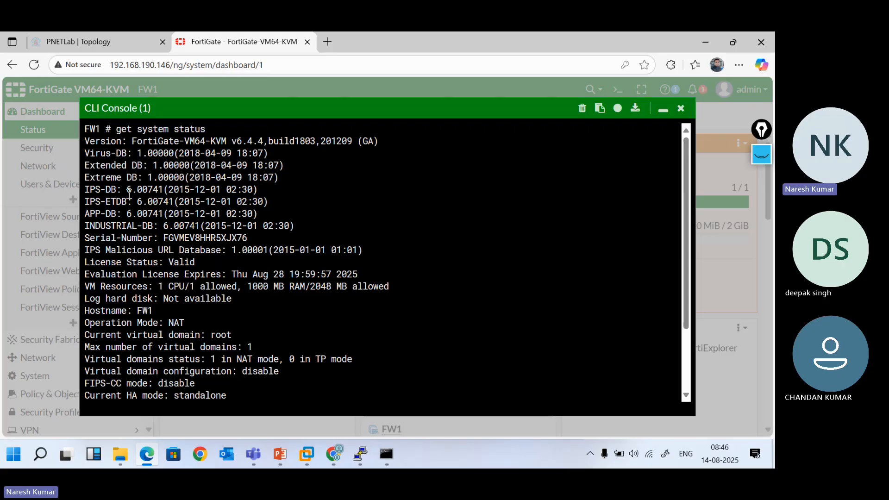
pyautogui.moveTo(88, 191); pyautogui.dragTo(260, 215)
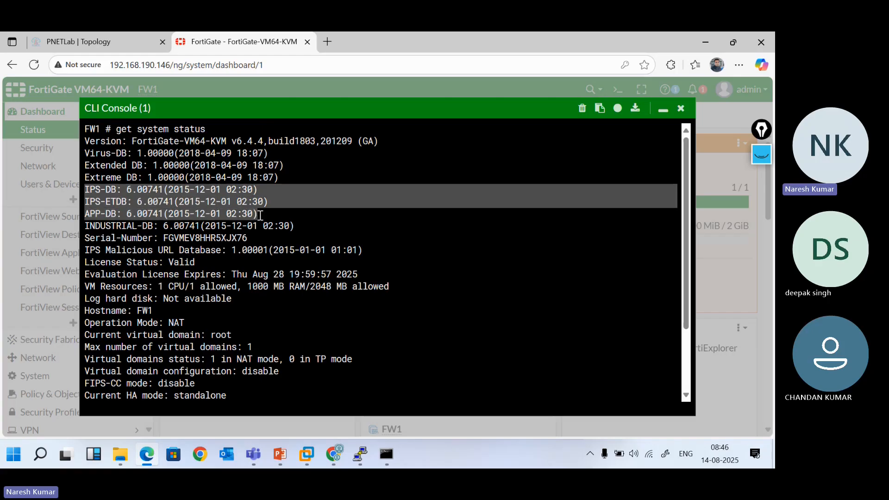
pyautogui.moveTo(260, 215); pyautogui.dragTo(411, 250)
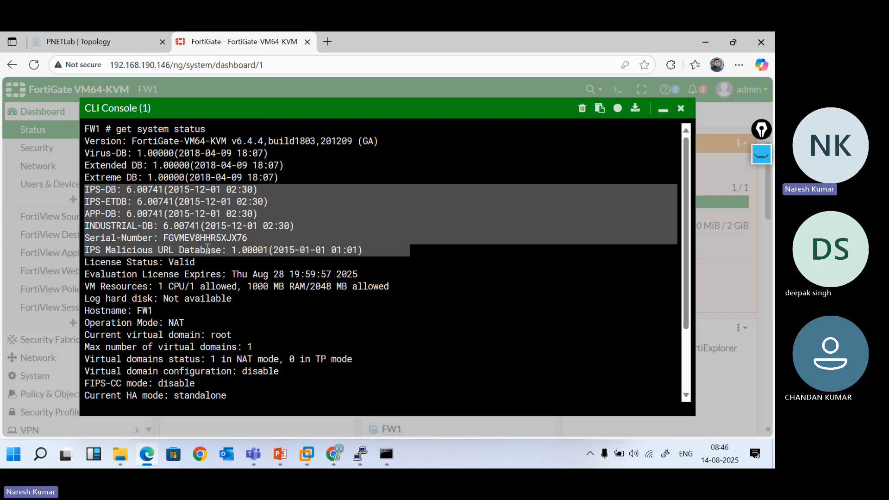
pyautogui.scroll(-1, 207, 248)
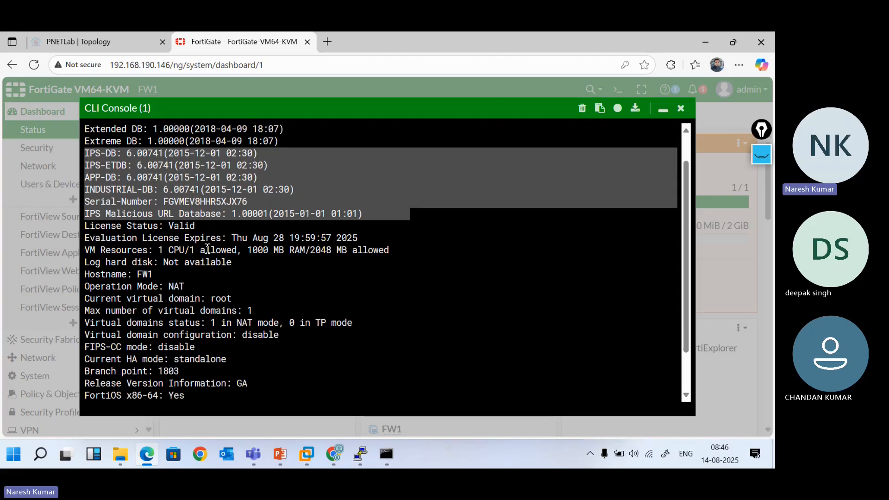
# Highlight the License Status line, the Aug 28 expiry date, and the VM Resources CPU and RAM allowances
pyautogui.click(203, 226)
pyautogui.moveTo(203, 226); pyautogui.dragTo(93, 227)
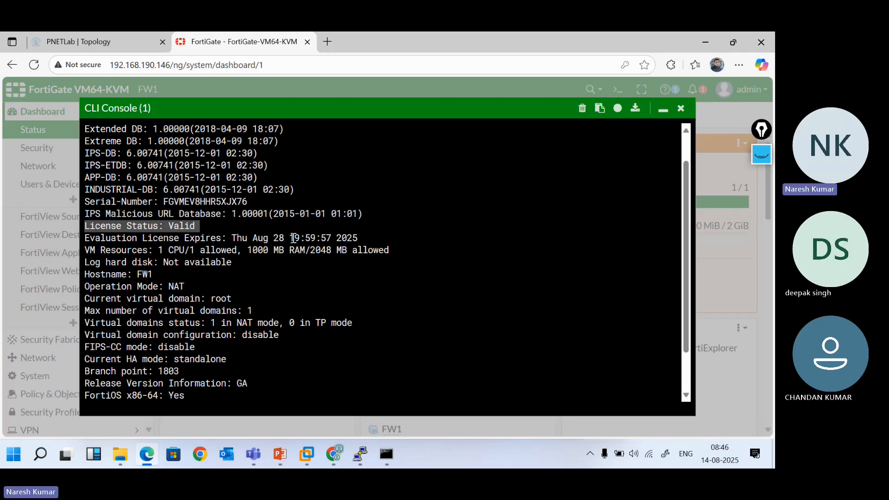
pyautogui.moveTo(364, 237); pyautogui.dragTo(230, 237)
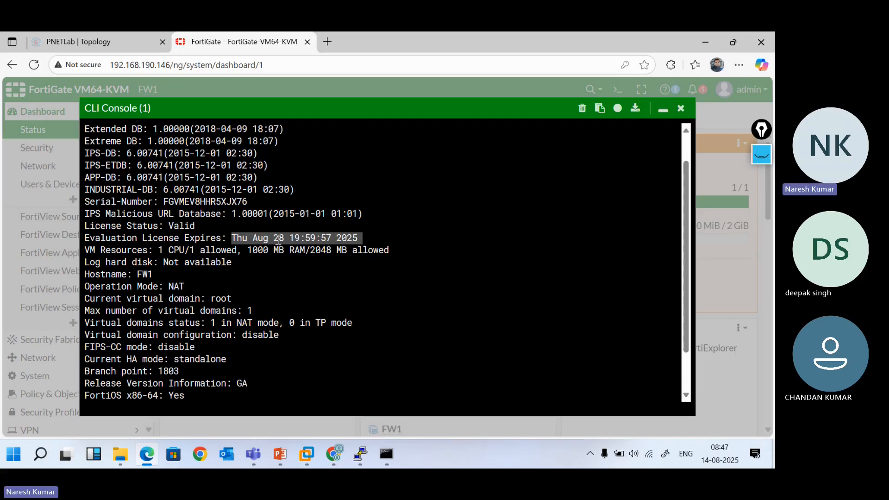
pyautogui.click(285, 238)
pyautogui.moveTo(284, 239); pyautogui.dragTo(264, 239)
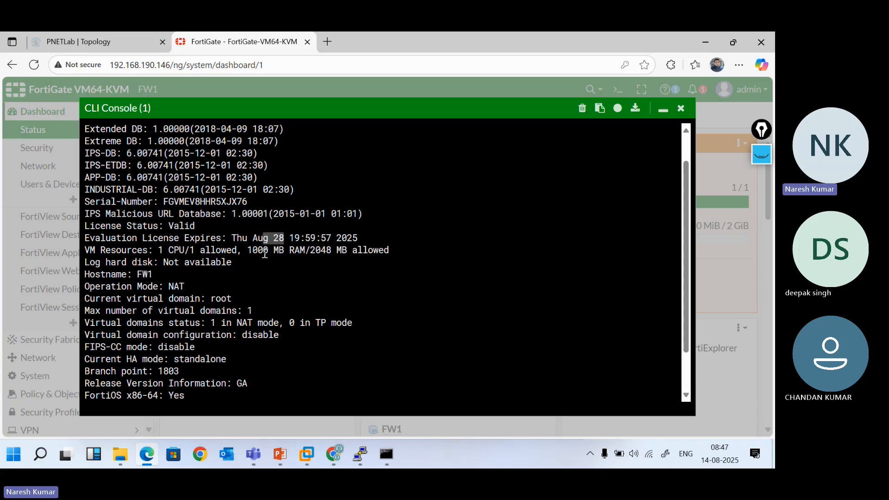
pyautogui.moveTo(87, 250); pyautogui.dragTo(229, 253)
pyautogui.click(253, 267)
pyautogui.moveTo(159, 250); pyautogui.dragTo(285, 254)
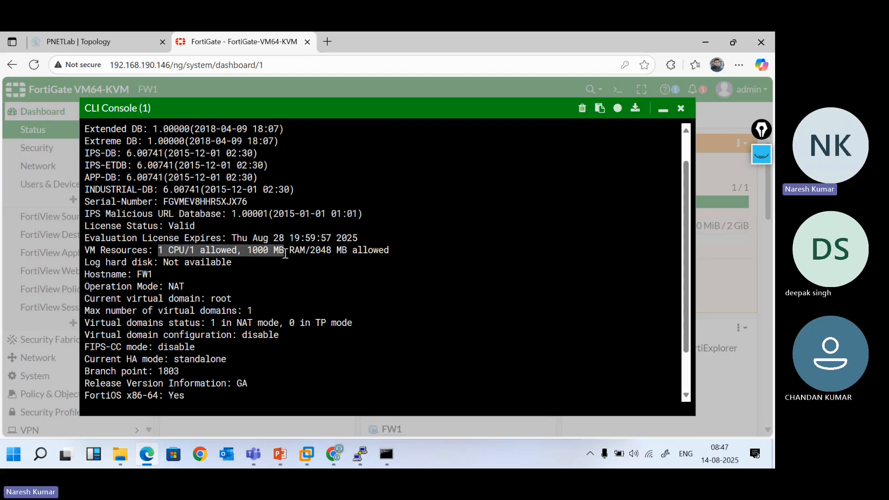
pyautogui.click(285, 254)
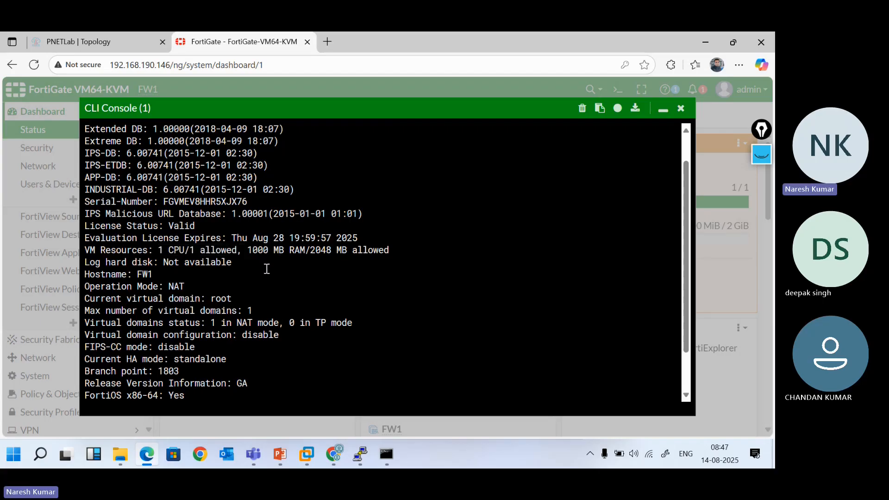
pyautogui.moveTo(248, 250); pyautogui.dragTo(332, 251)
pyautogui.click(254, 255)
# Highlight log disk Not available, hostname FW1, NAT mode and 'Current virtual domain: root', then show annotation tools
pyautogui.moveTo(87, 264); pyautogui.dragTo(228, 262)
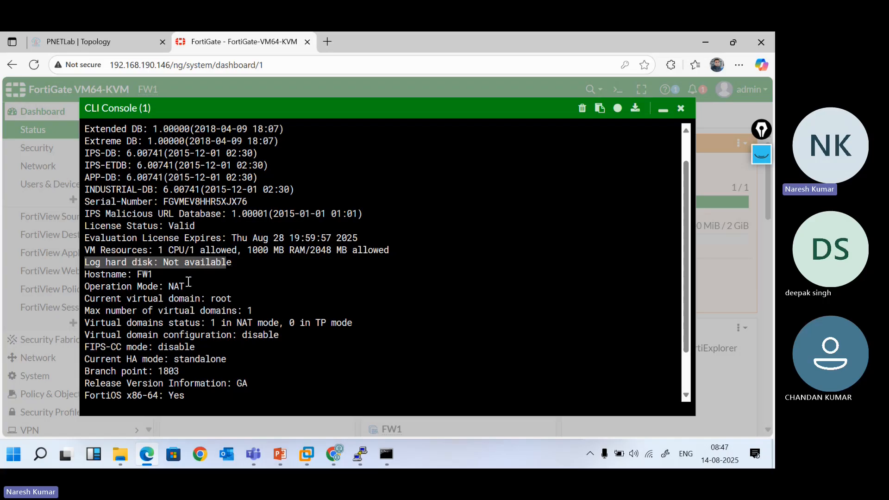
pyautogui.click(233, 271)
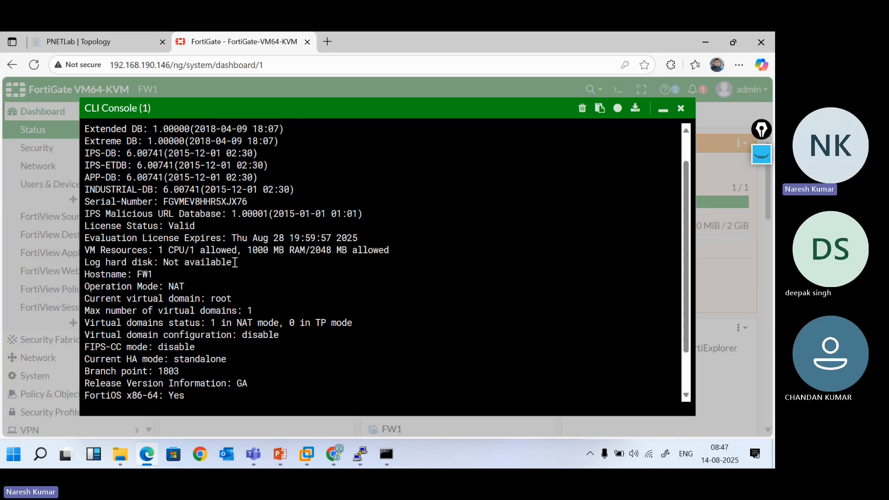
pyautogui.moveTo(235, 263); pyautogui.dragTo(166, 264)
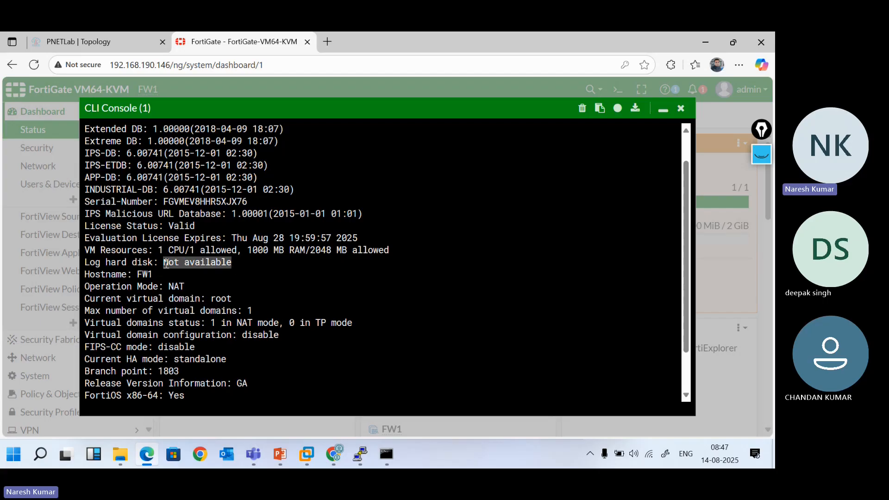
pyautogui.moveTo(154, 274); pyautogui.dragTo(139, 274)
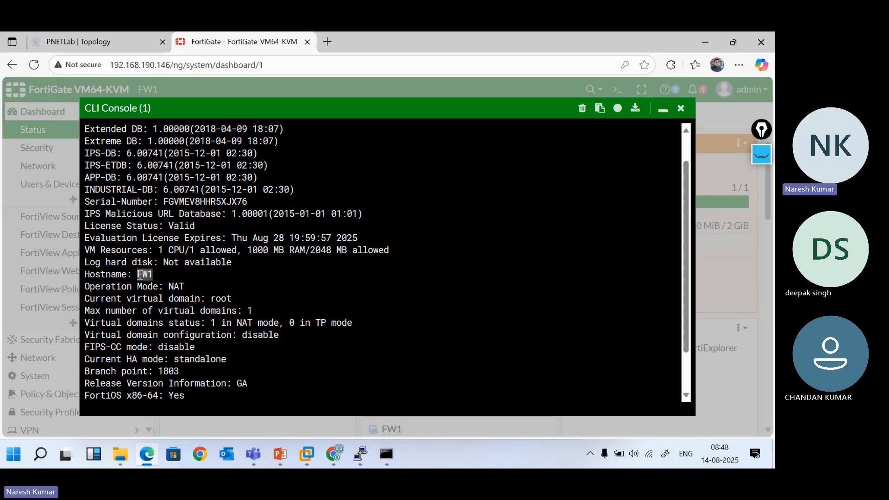
pyautogui.moveTo(192, 285); pyautogui.dragTo(164, 287)
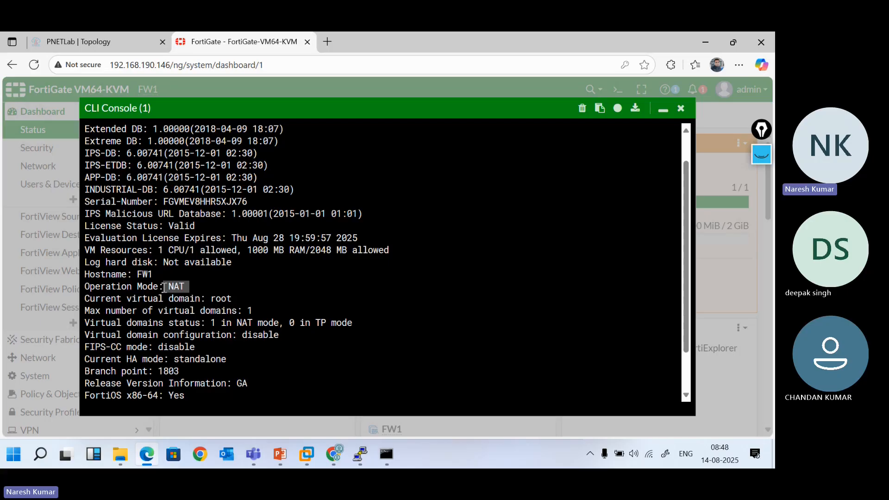
pyautogui.click(212, 285)
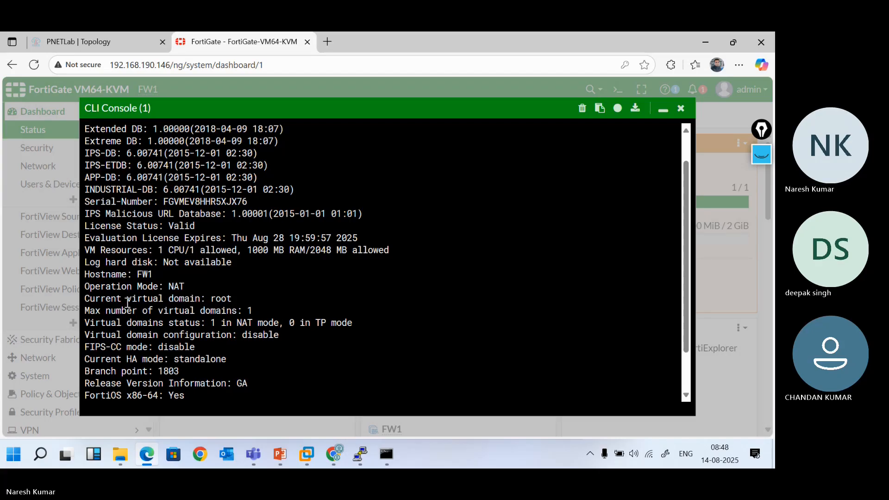
pyautogui.moveTo(86, 299); pyautogui.dragTo(233, 299)
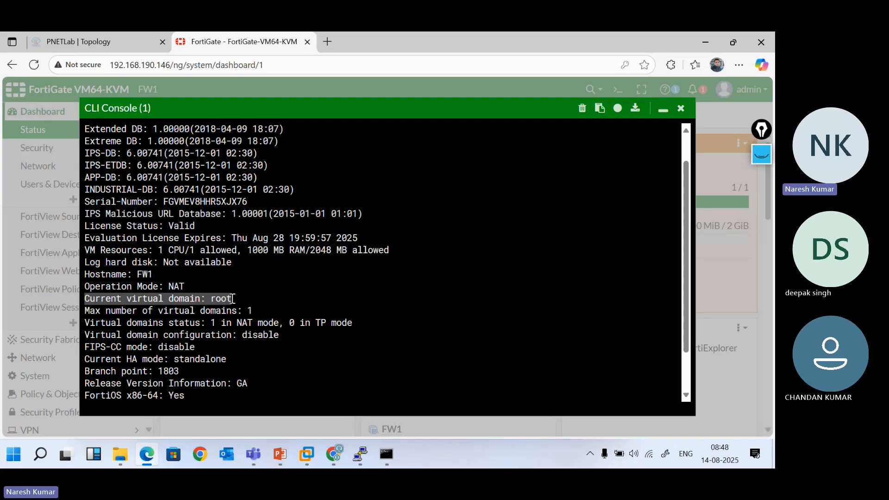
pyautogui.click(233, 299)
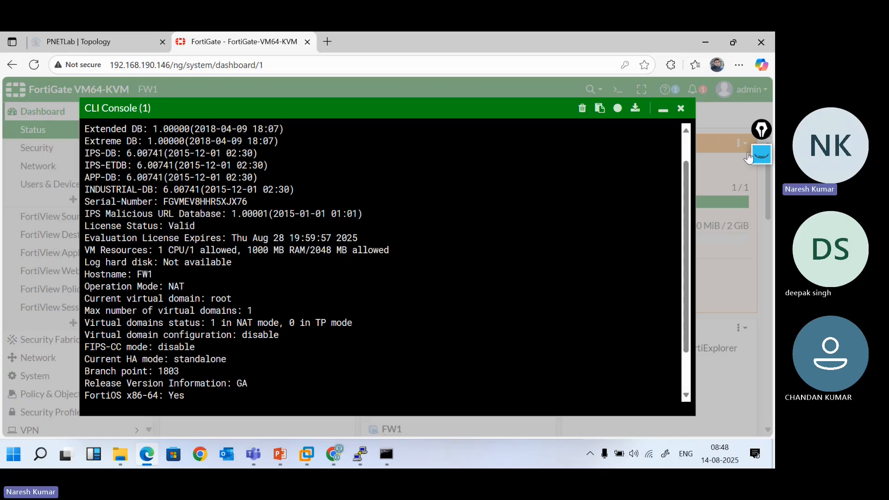
pyautogui.click(762, 157)
# With the pink annotation pen, handwrite 'Cisco', an underlined 'Context' and an underlined 'VRF' beside the console output
pyautogui.moveTo(762, 213)
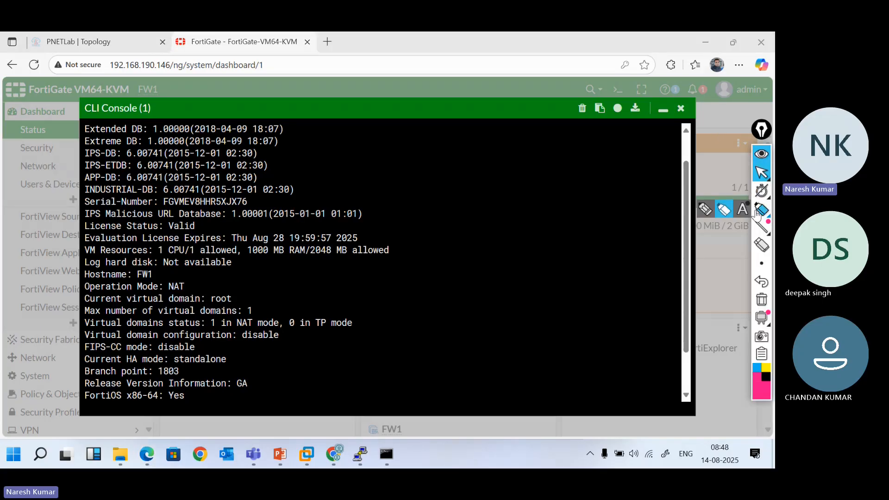
pyautogui.click(705, 210)
pyautogui.moveTo(469, 152)
pyautogui.mouseDown()
pyautogui.moveTo(463, 159)
pyautogui.moveTo(516, 159)
pyautogui.moveTo(510, 153)
pyautogui.moveTo(485, 187)
pyautogui.moveTo(537, 195)
pyautogui.moveTo(562, 179)
pyautogui.moveTo(574, 188)
pyautogui.mouseUp()
pyautogui.moveTo(475, 203); pyautogui.dragTo(574, 205)
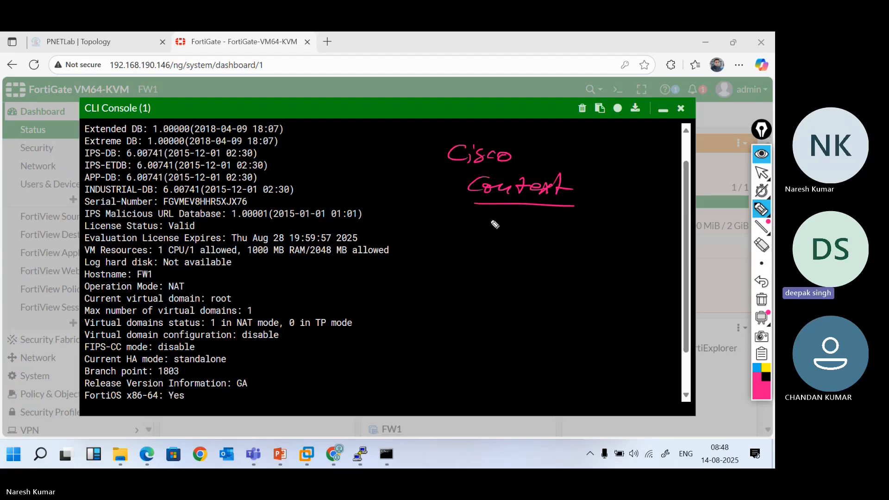
pyautogui.moveTo(486, 216)
pyautogui.mouseDown()
pyautogui.moveTo(498, 214)
pyautogui.moveTo(511, 230)
pyautogui.mouseUp()
pyautogui.moveTo(519, 229); pyautogui.dragTo(529, 210)
pyautogui.moveTo(518, 221); pyautogui.dragTo(526, 220)
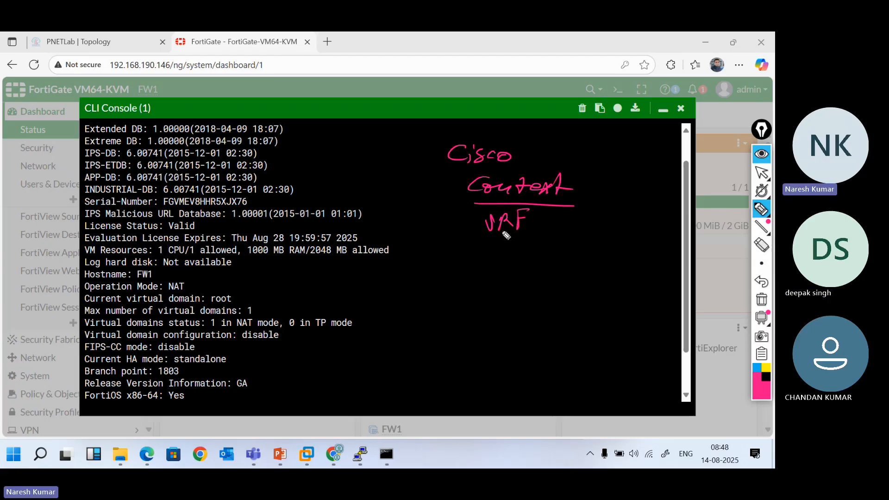
pyautogui.moveTo(478, 238); pyautogui.dragTo(521, 236)
# Add a slash and an arrow after both 'Context' and 'VRF'
pyautogui.moveTo(548, 213); pyautogui.dragTo(529, 237)
pyautogui.moveTo(592, 175); pyautogui.dragTo(571, 209)
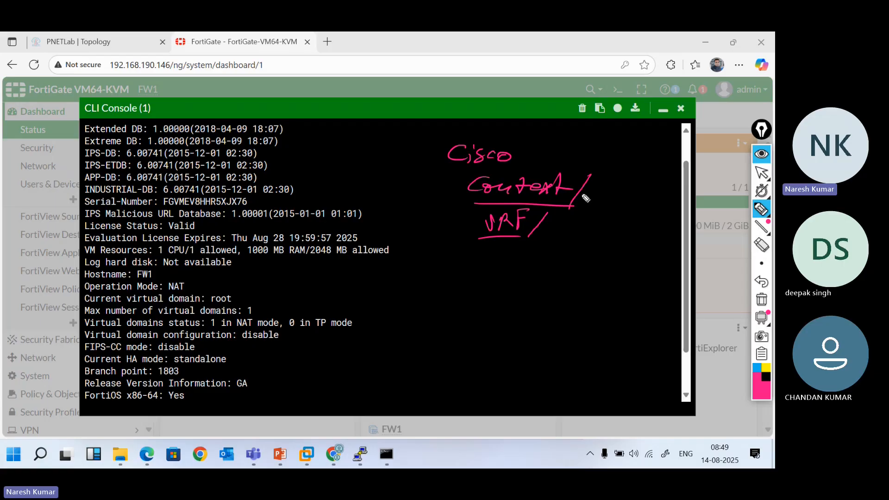
pyautogui.moveTo(583, 197); pyautogui.dragTo(601, 202)
pyautogui.moveTo(531, 231)
pyautogui.mouseDown()
pyautogui.moveTo(569, 225)
pyautogui.moveTo(577, 236)
pyautogui.mouseUp()
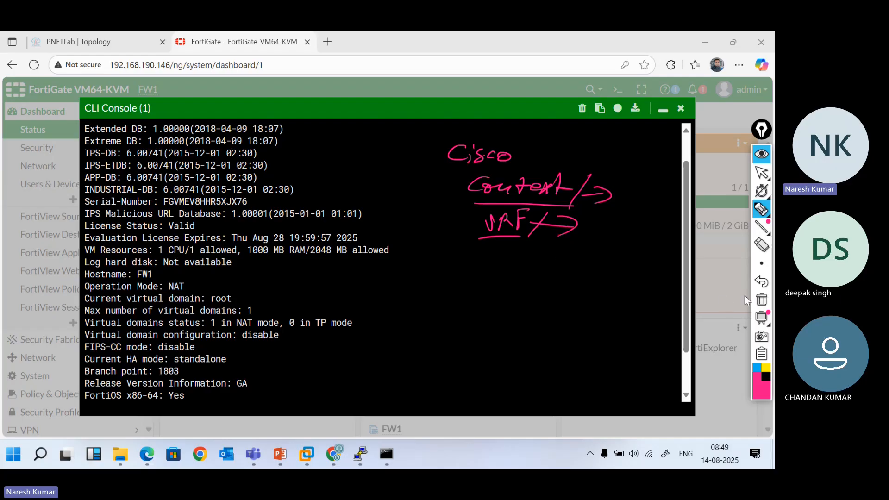
# Clear the old ink, then tick and underline root, domains 1, NAT mode and disable
pyautogui.click(762, 300)
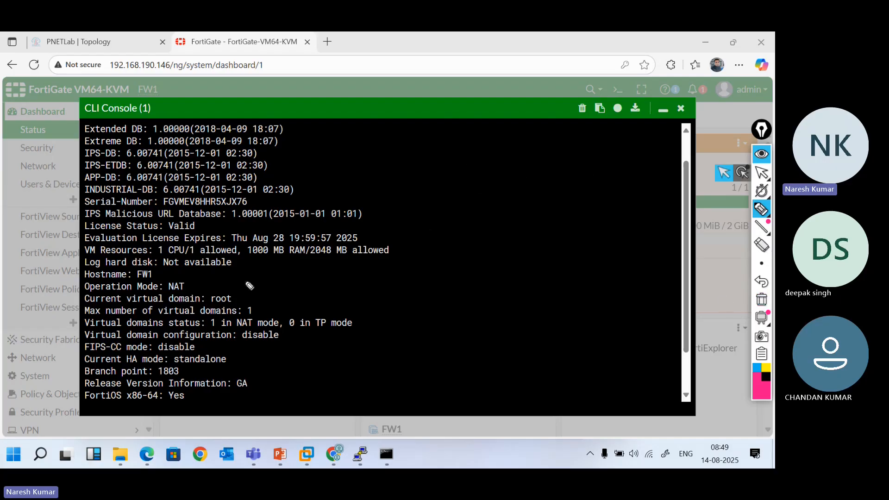
pyautogui.moveTo(208, 303)
pyautogui.mouseDown()
pyautogui.moveTo(237, 306)
pyautogui.moveTo(247, 298)
pyautogui.mouseUp()
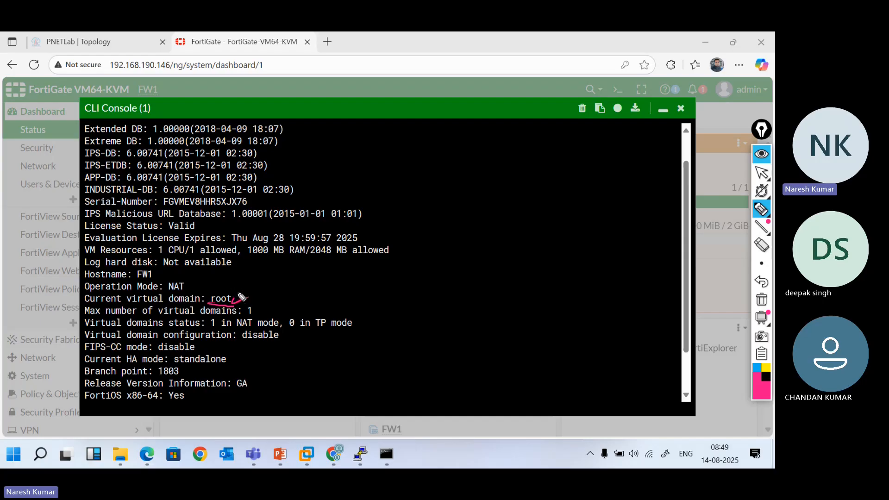
pyautogui.moveTo(238, 299); pyautogui.dragTo(256, 284)
pyautogui.moveTo(256, 313); pyautogui.dragTo(270, 306)
pyautogui.moveTo(287, 328); pyautogui.dragTo(274, 327)
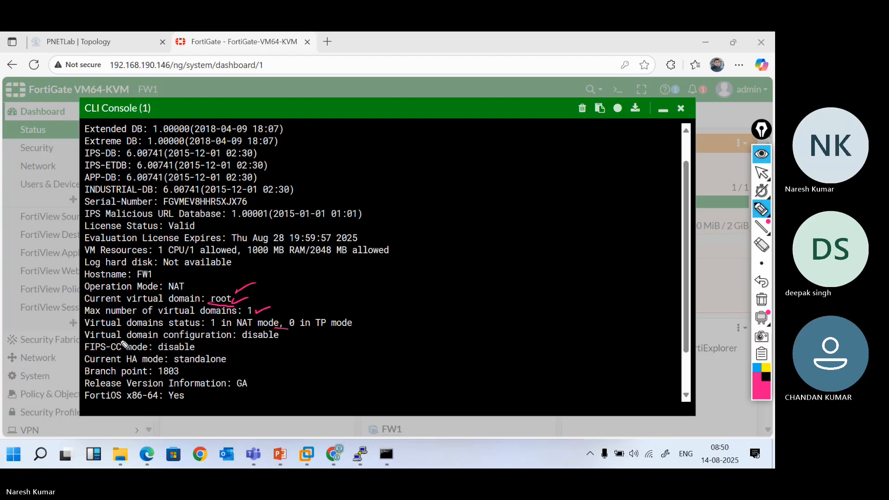
pyautogui.moveTo(281, 341); pyautogui.dragTo(301, 337)
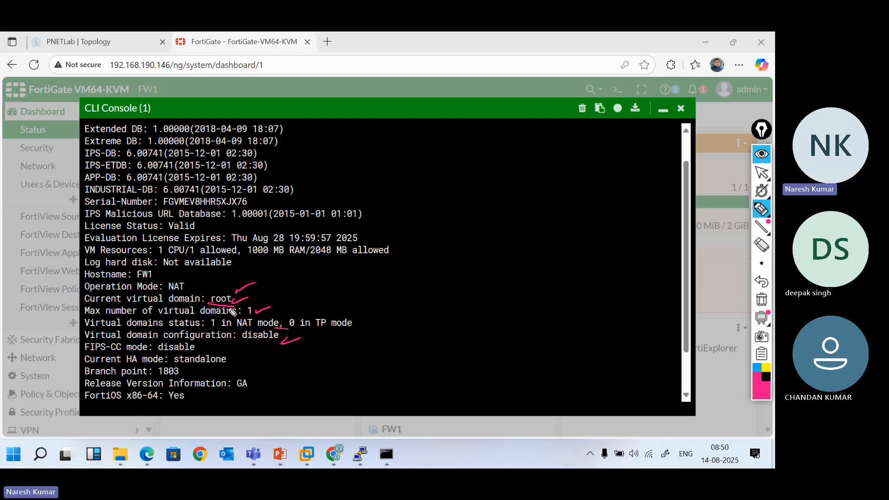
pyautogui.moveTo(237, 299); pyautogui.dragTo(255, 292)
pyautogui.moveTo(285, 343); pyautogui.dragTo(312, 334)
# Underline HA mode, tick standalone, and write an underlined 'AP' beside the output
pyautogui.moveTo(130, 366); pyautogui.dragTo(163, 365)
pyautogui.moveTo(231, 359); pyautogui.dragTo(246, 357)
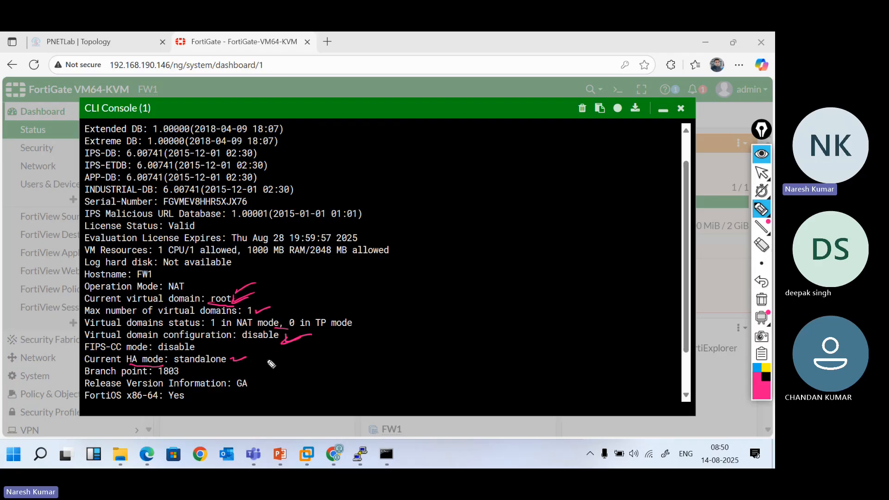
pyautogui.moveTo(387, 296)
pyautogui.mouseDown()
pyautogui.moveTo(402, 295)
pyautogui.moveTo(409, 283)
pyautogui.moveTo(410, 293)
pyautogui.mouseUp()
pyautogui.moveTo(382, 305); pyautogui.dragTo(421, 304)
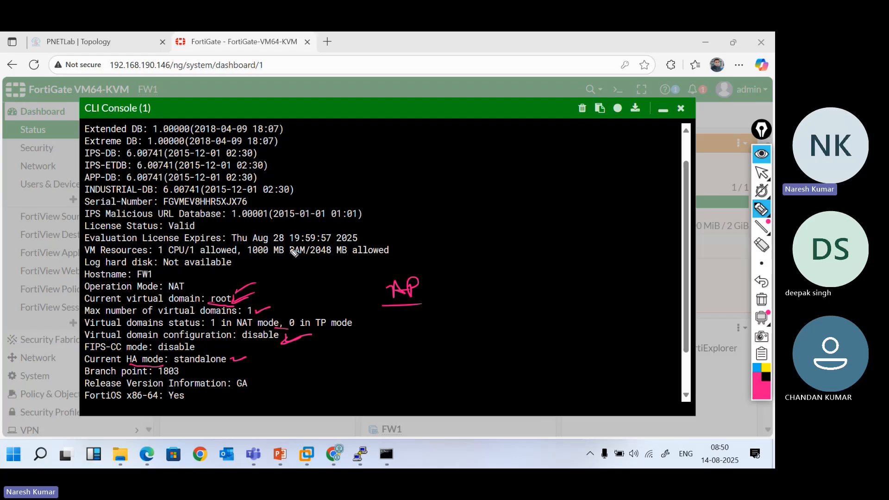
# Write 'get system status' above the output and mark the FortiOS, release and branch point 1803 lines
pyautogui.moveTo(456, 207)
pyautogui.mouseDown()
pyautogui.moveTo(452, 218)
pyautogui.moveTo(489, 211)
pyautogui.moveTo(667, 221)
pyautogui.mouseUp()
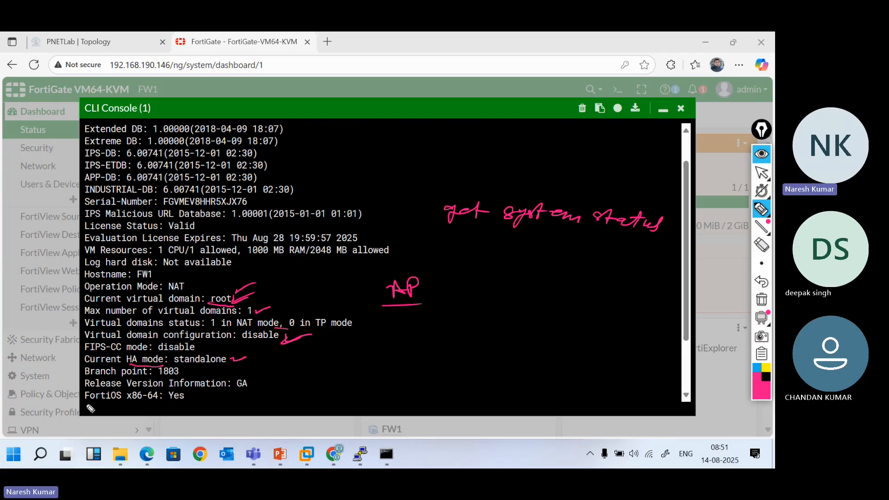
pyautogui.moveTo(87, 402); pyautogui.dragTo(193, 413)
pyautogui.moveTo(226, 392); pyautogui.dragTo(257, 397)
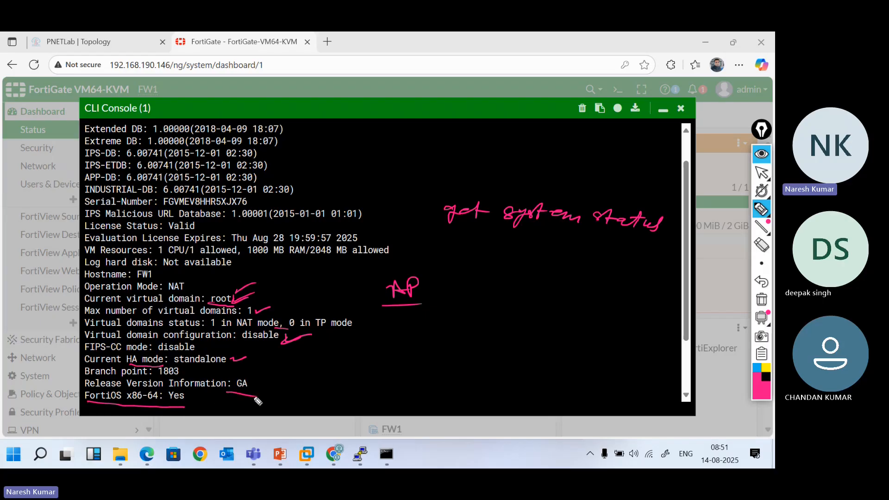
pyautogui.moveTo(183, 375); pyautogui.dragTo(214, 372)
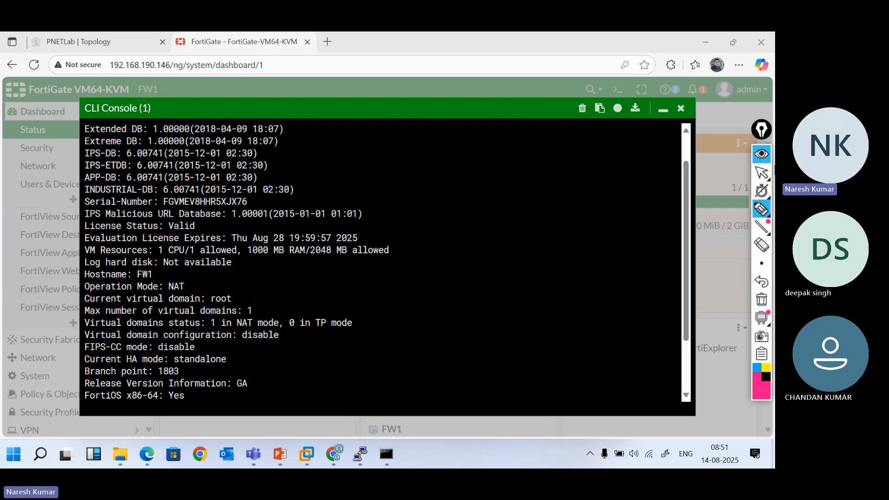
# Leave annotation mode, scroll the console output back up, and dismiss the on-screen keyboard
pyautogui.click(761, 173)
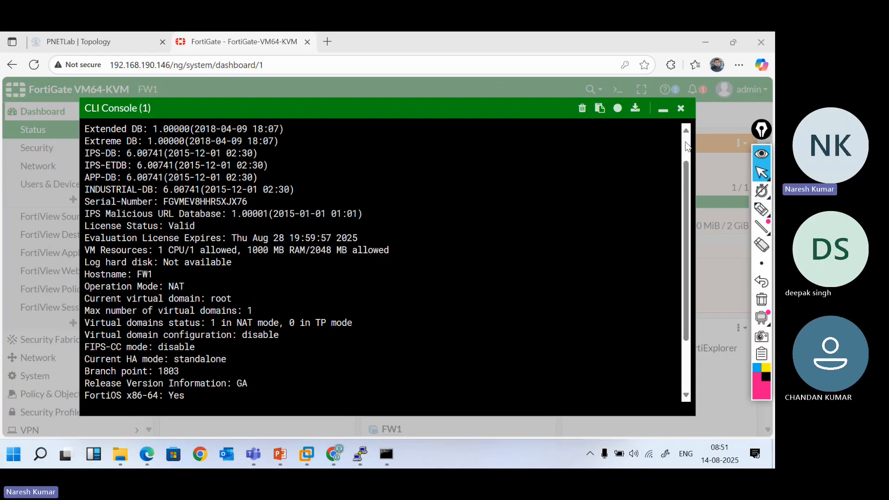
pyautogui.scroll(1, 686, 148)
pyautogui.click(409, 137)
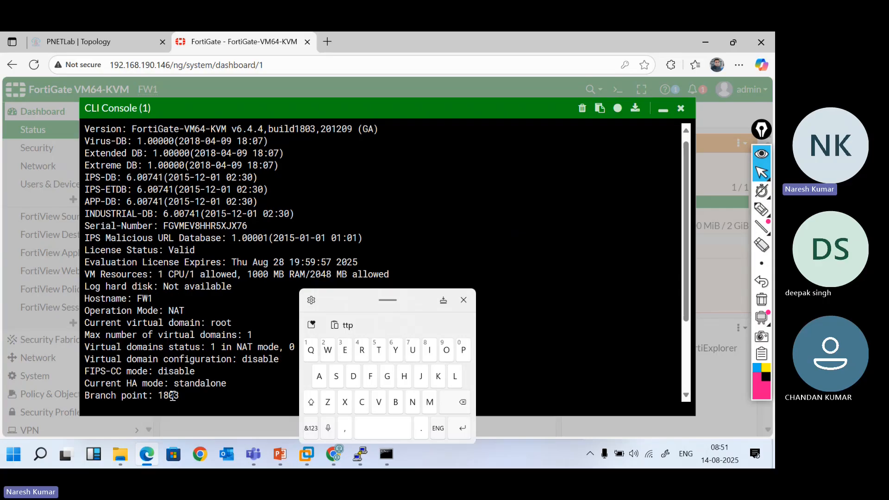
pyautogui.click(462, 301)
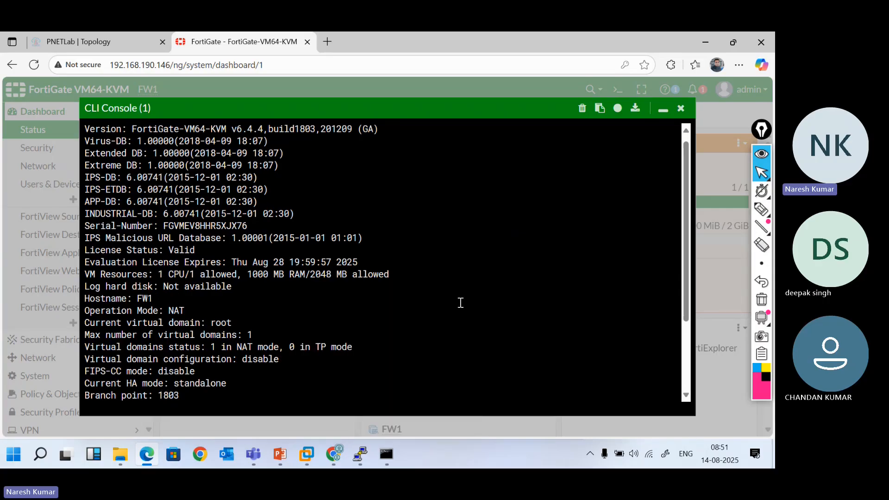
# Close the CLI console, show FW1's Network > Interfaces page, then return to PowerPoint
pyautogui.click(681, 108)
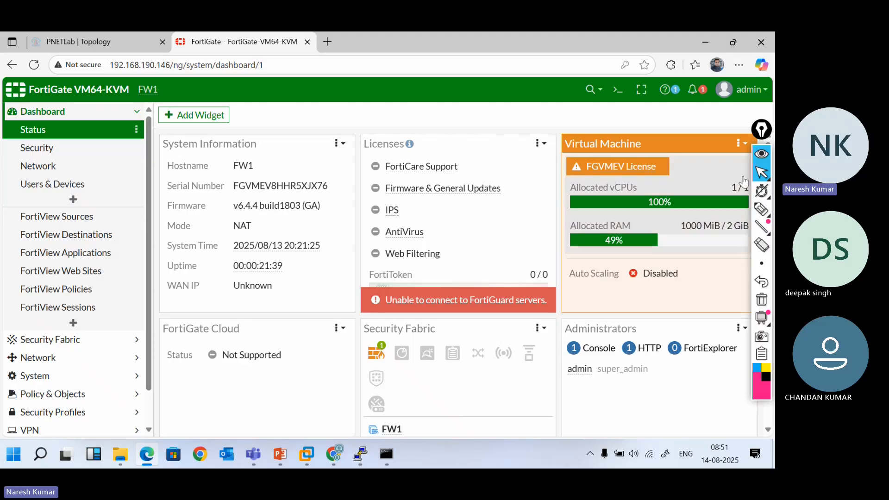
pyautogui.click(764, 176)
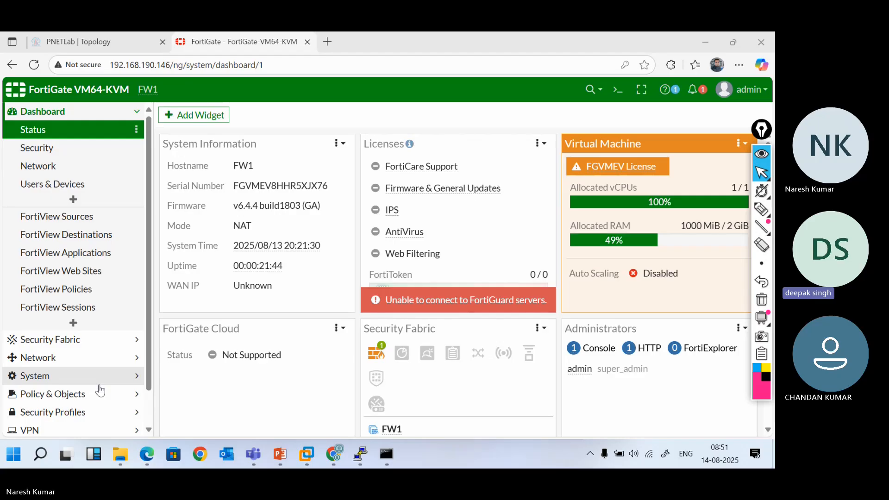
pyautogui.click(101, 359)
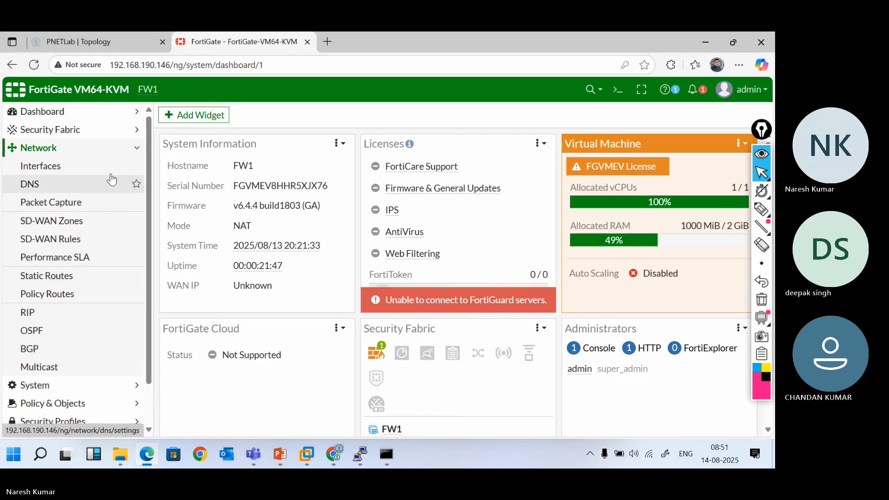
pyautogui.click(86, 168)
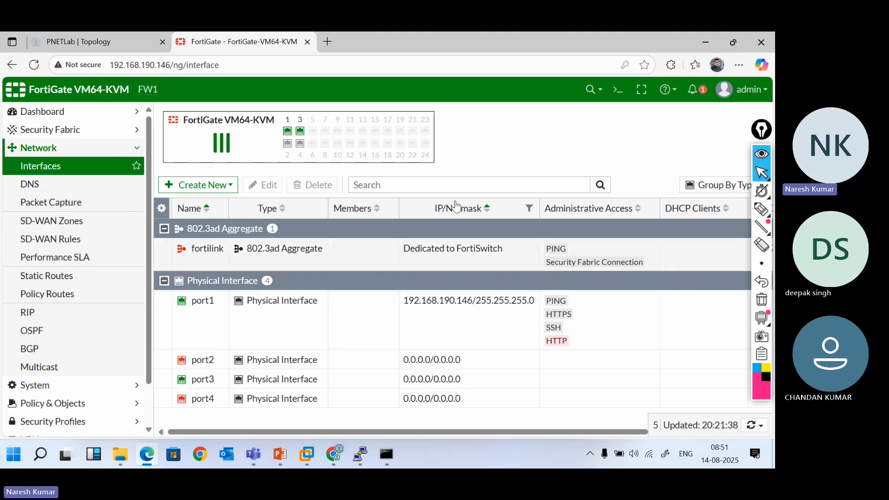
pyautogui.click(280, 455)
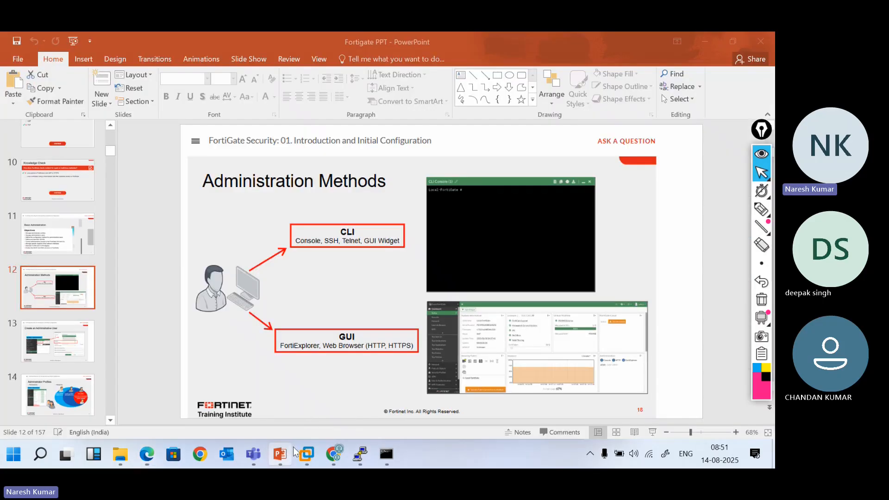
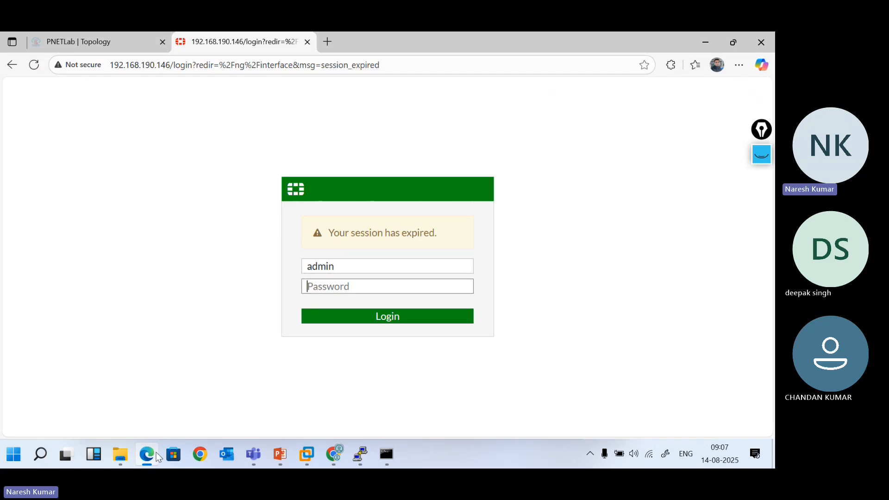
# Sign in as admin, dismiss the save-password prompt and FortiOS 6.4.4 notice, expand User & Authentication
pyautogui.press('Return')
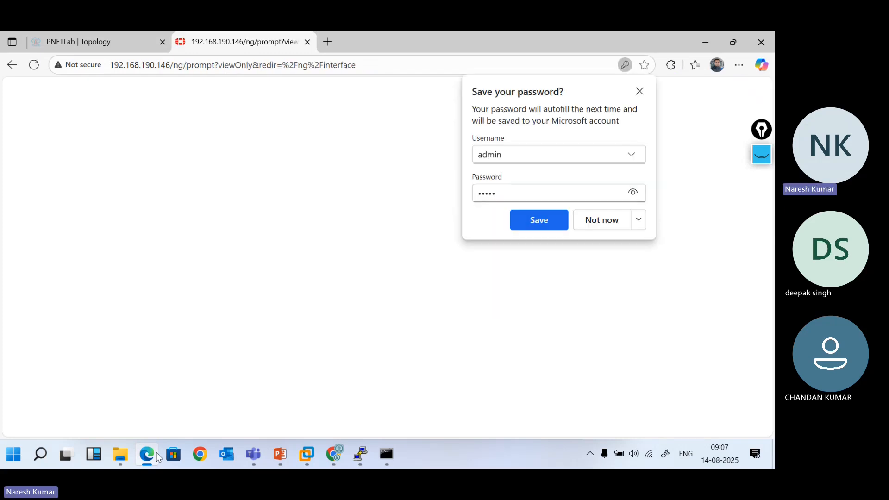
pyautogui.click(639, 91)
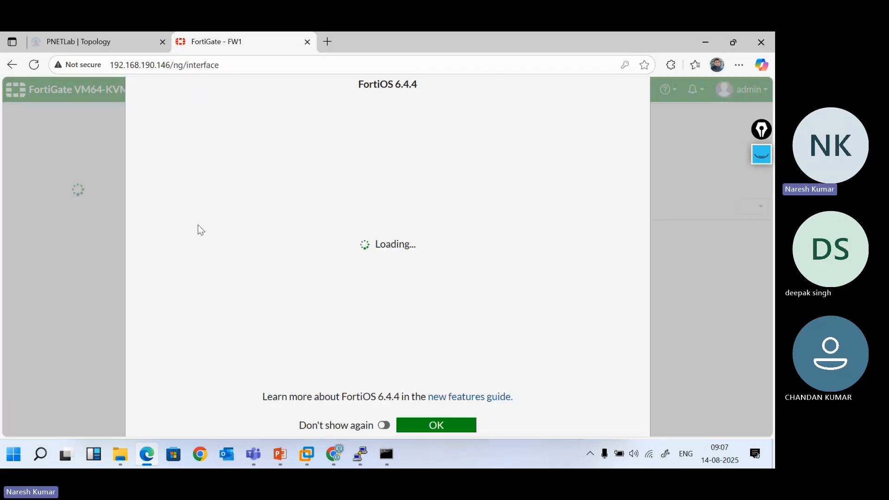
pyautogui.click(456, 426)
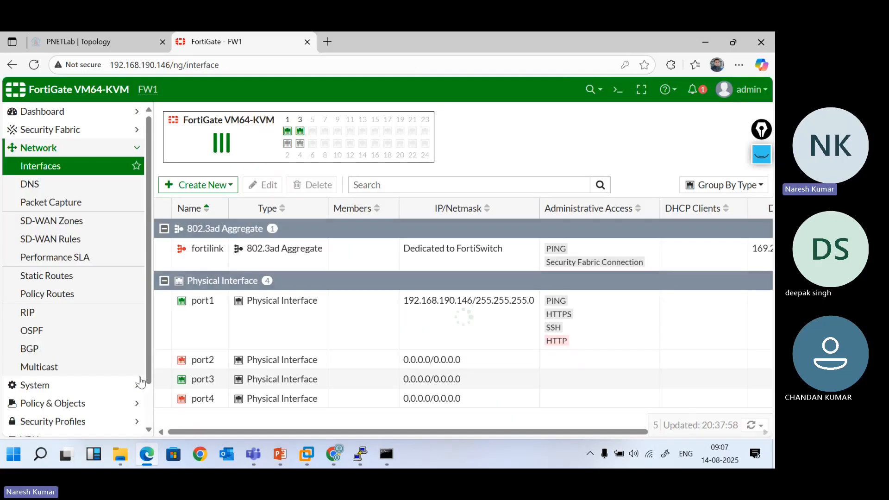
pyautogui.scroll(-1, 94, 376)
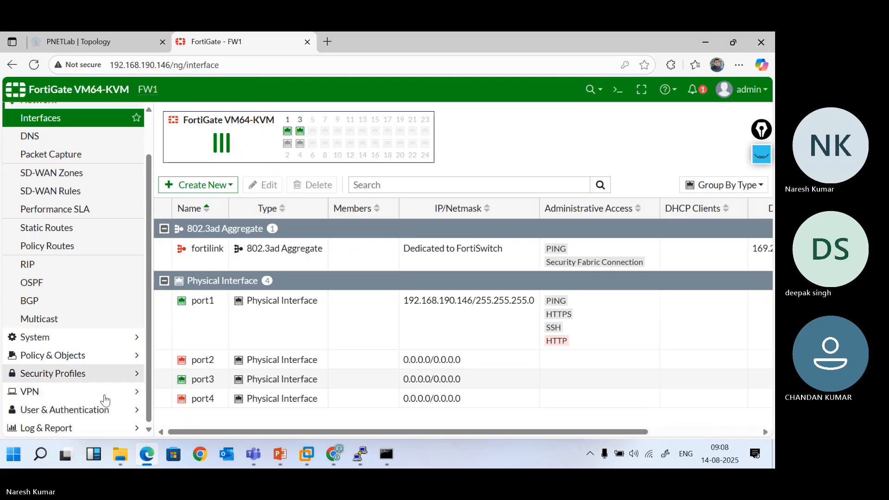
pyautogui.click(110, 419)
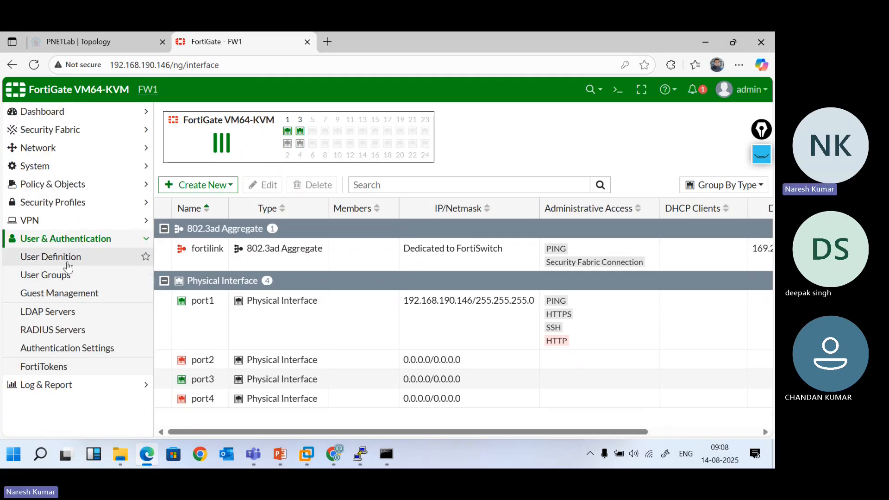
# View User Definition, then go to System > Administrators and show the Create New options
pyautogui.click(70, 262)
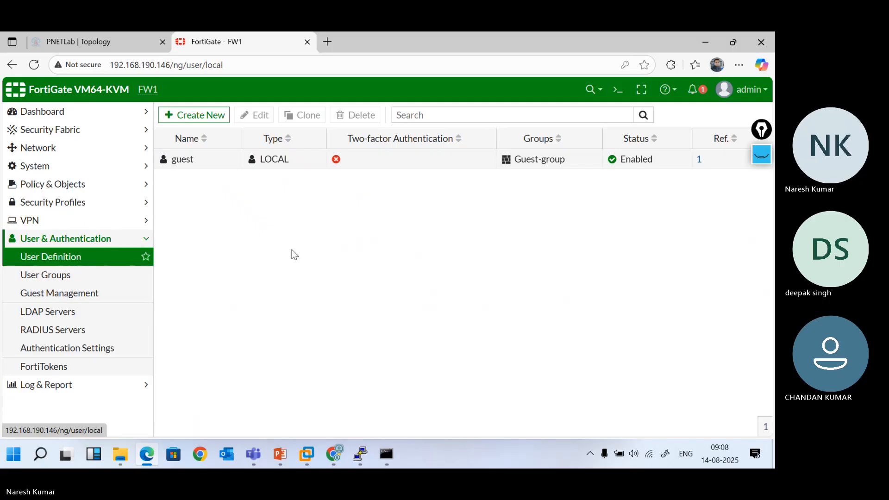
pyautogui.click(213, 161)
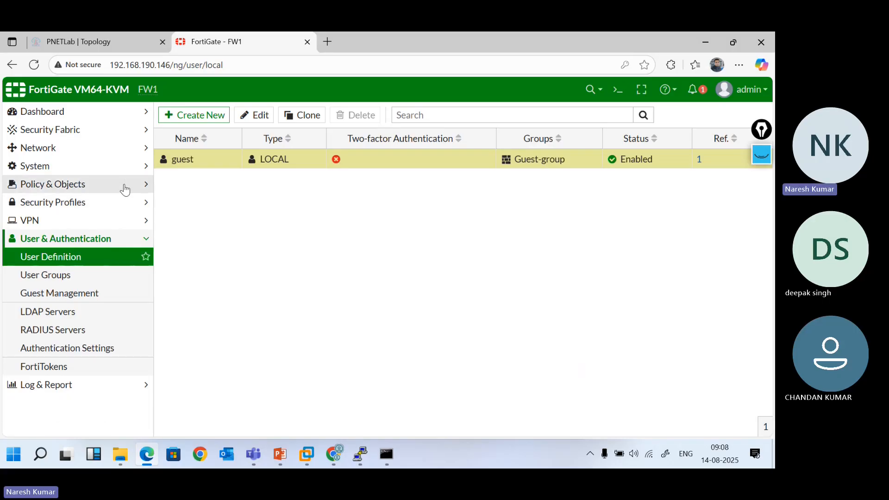
pyautogui.click(117, 167)
pyautogui.click(79, 189)
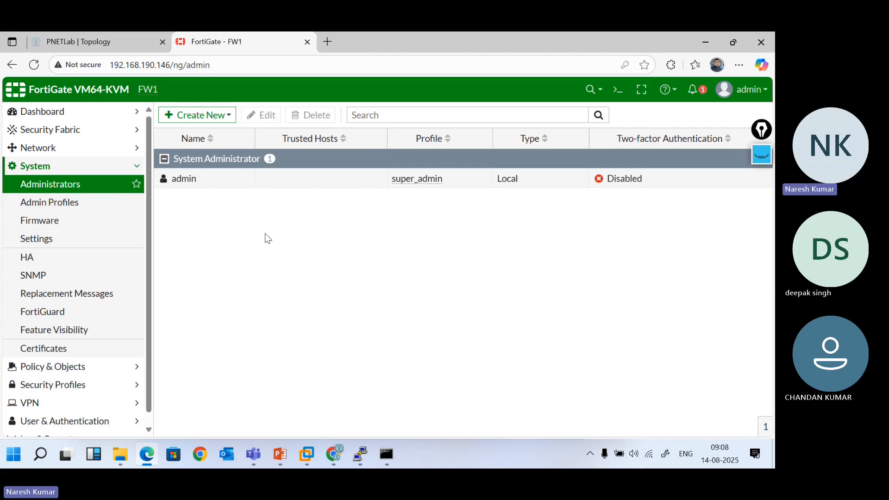
pyautogui.click(235, 186)
pyautogui.moveTo(413, 188)
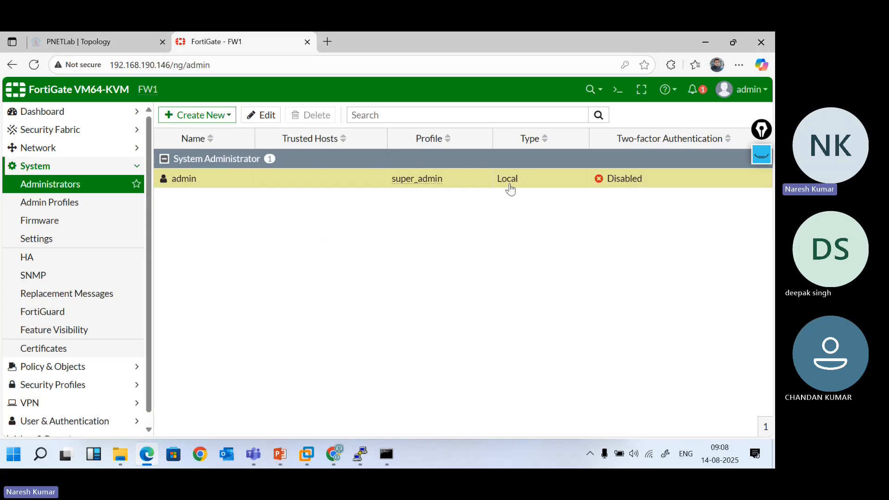
pyautogui.click(226, 119)
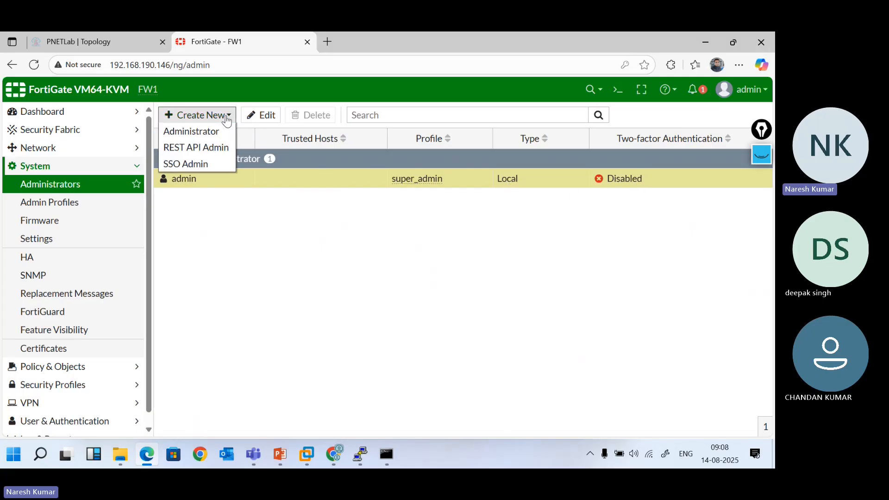
# Start a new administrator, entering its username and a five-character password twice
pyautogui.click(198, 134)
pyautogui.click(296, 143)
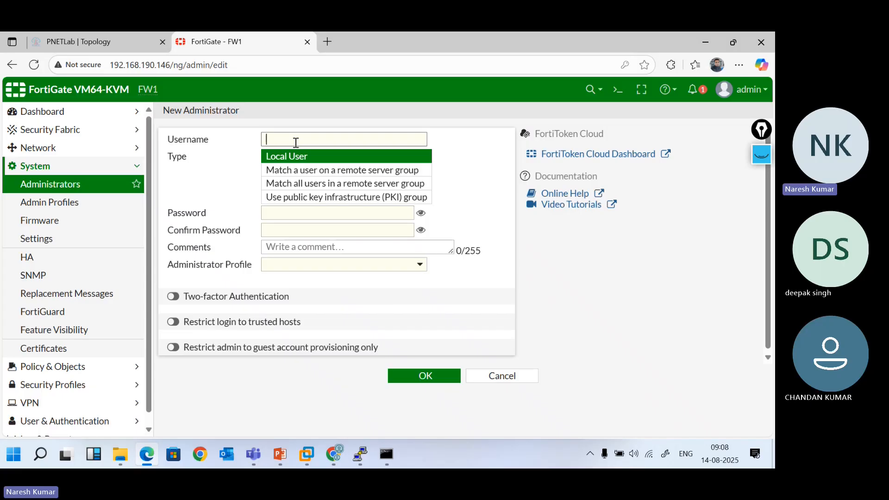
pyautogui.write('Deepak')
pyautogui.click(295, 215)
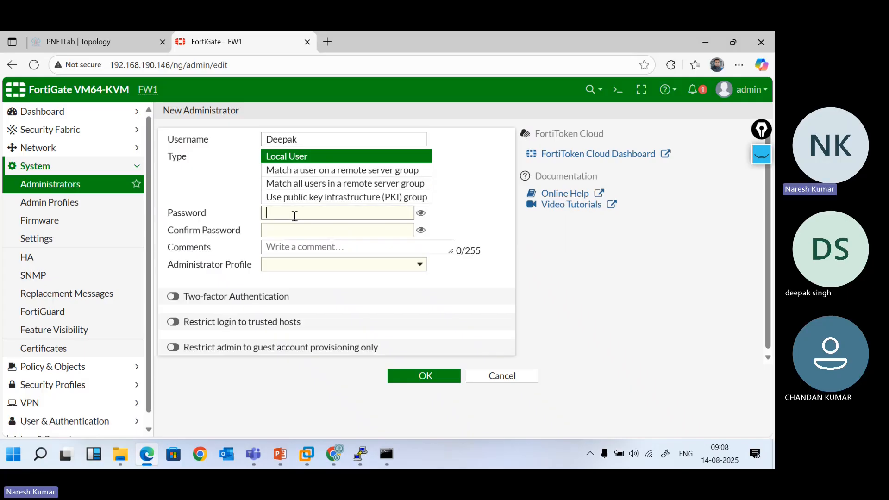
pyautogui.write('•••••')
pyautogui.press('Tab')
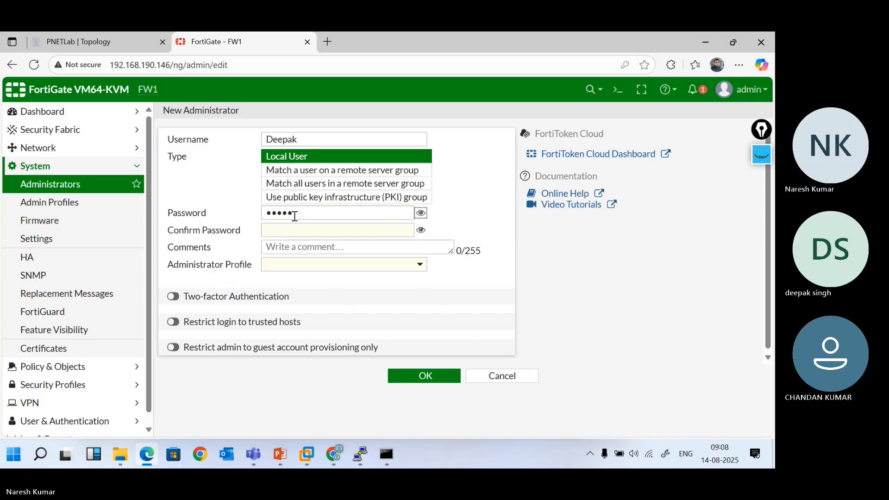
pyautogui.click(296, 230)
pyautogui.write('•••••')
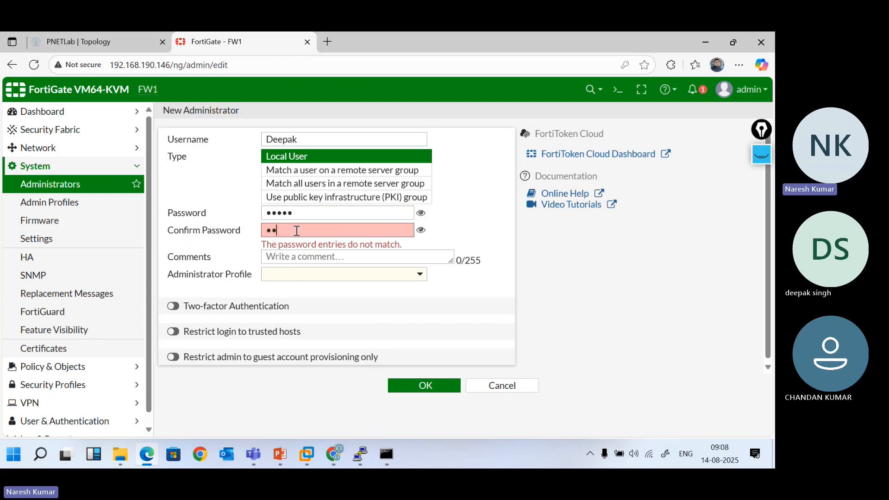
# Assign the super_admin_readonly profile and save the new administrator
pyautogui.click(352, 264)
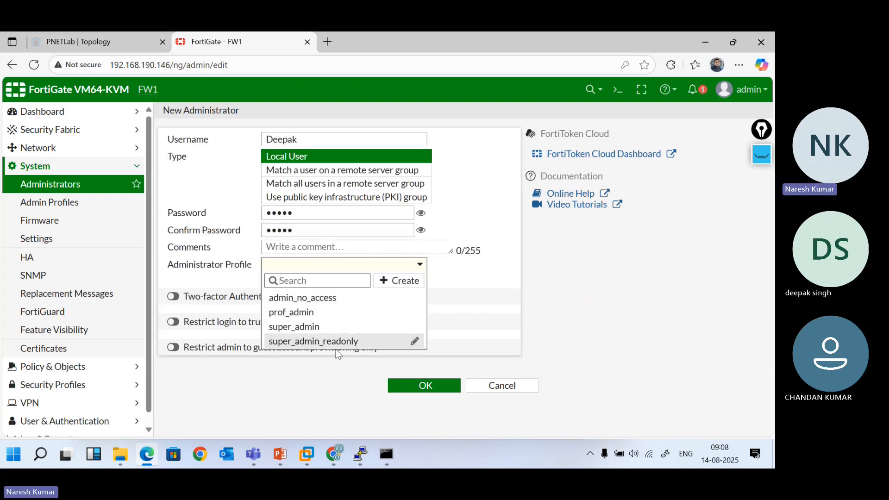
pyautogui.moveTo(332, 306)
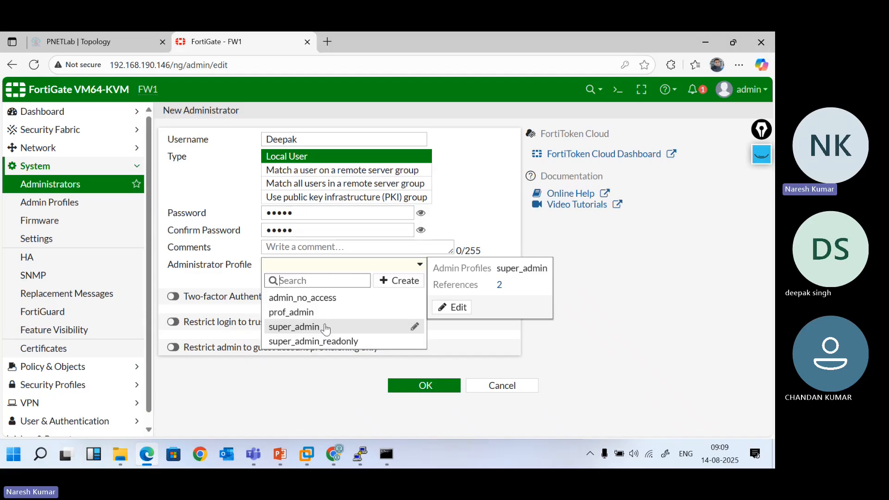
pyautogui.click(342, 344)
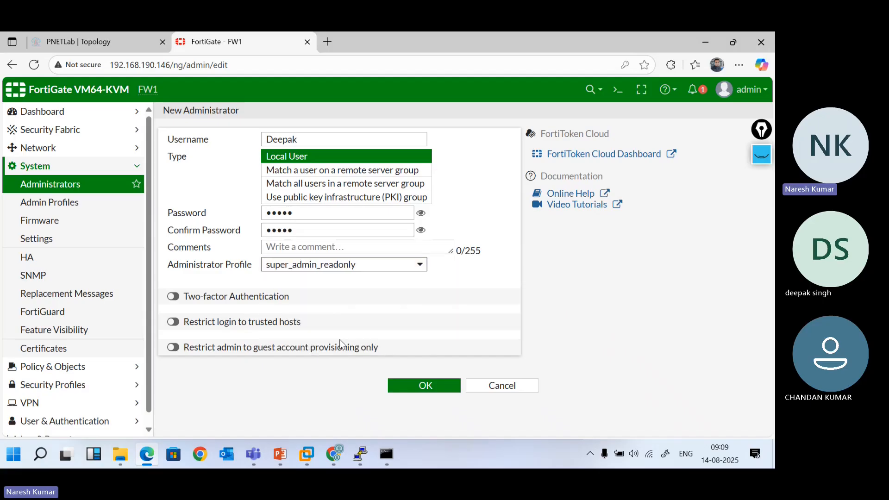
pyautogui.click(443, 389)
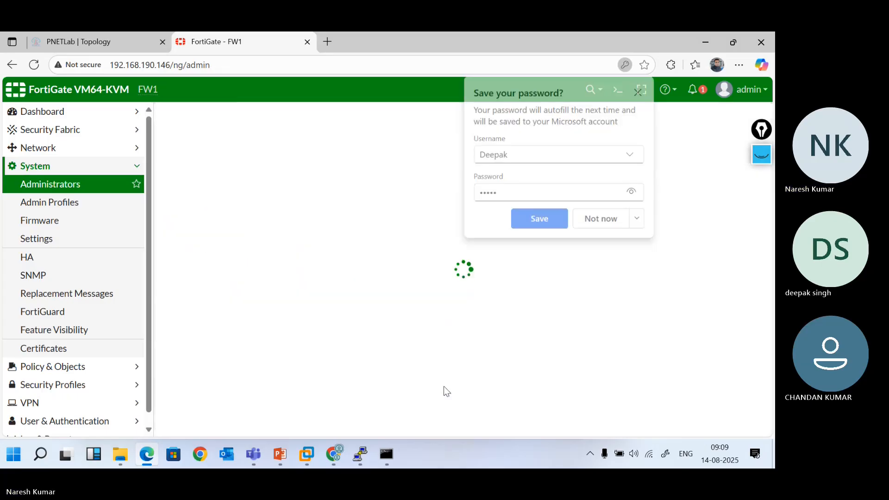
# Decline Edge's password prompt and start a second administrator with username and password confirmed
pyautogui.click(613, 219)
pyautogui.click(209, 115)
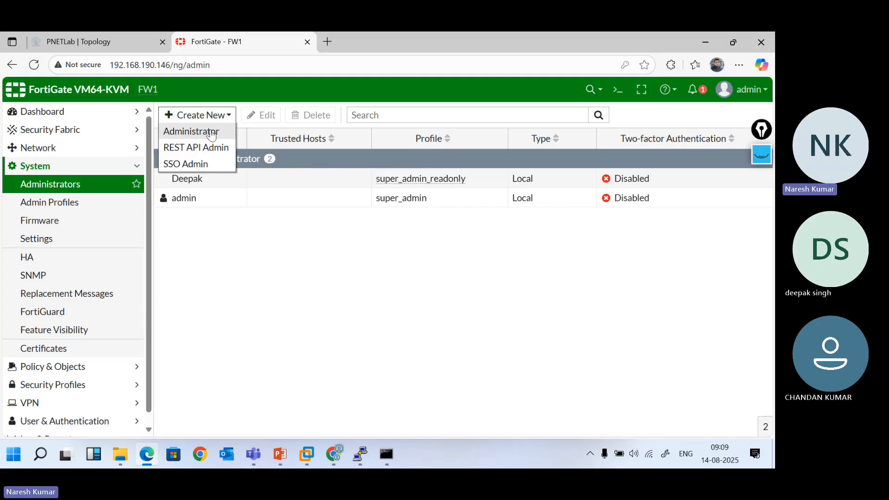
pyautogui.click(211, 132)
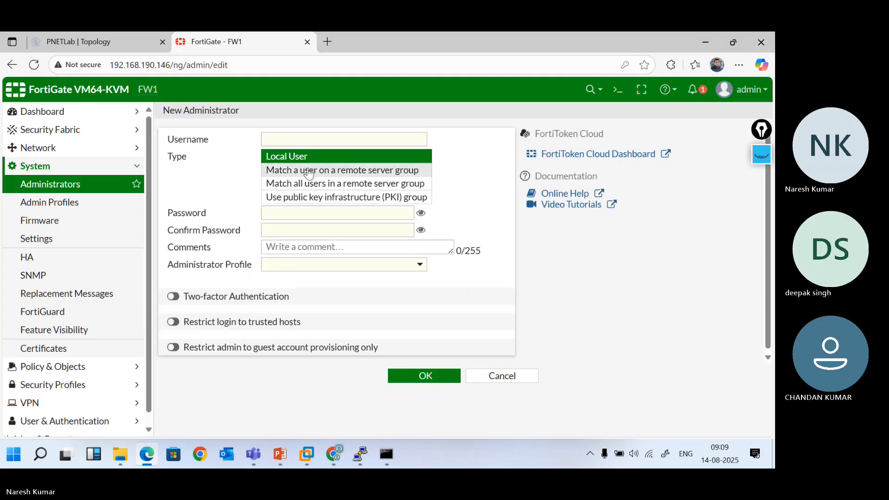
pyautogui.click(288, 140)
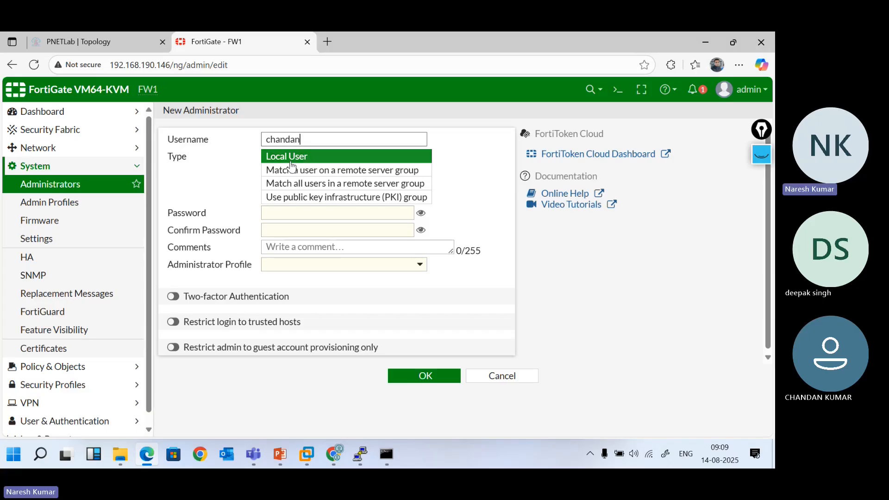
pyautogui.click(279, 215)
pyautogui.write('fortin')
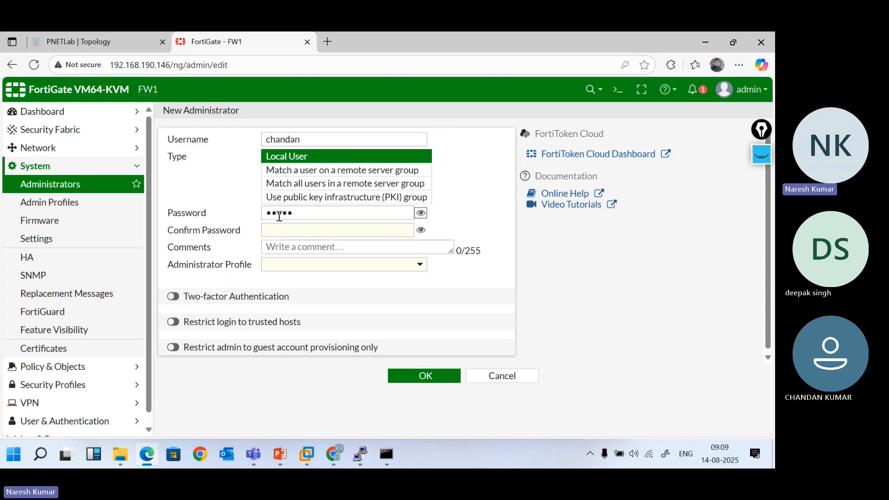
pyautogui.press('Tab')
pyautogui.write('forti')
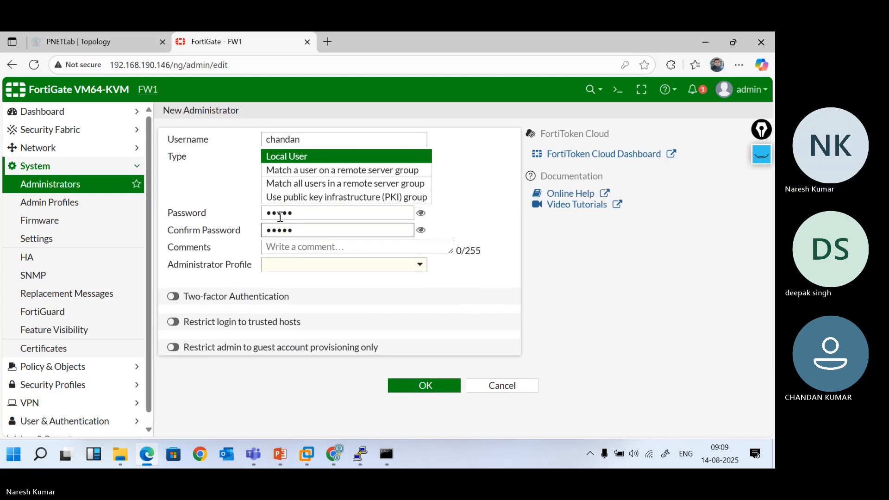
# Assign the prof_admin profile, save the account, and decline saving the password
pyautogui.click(290, 241)
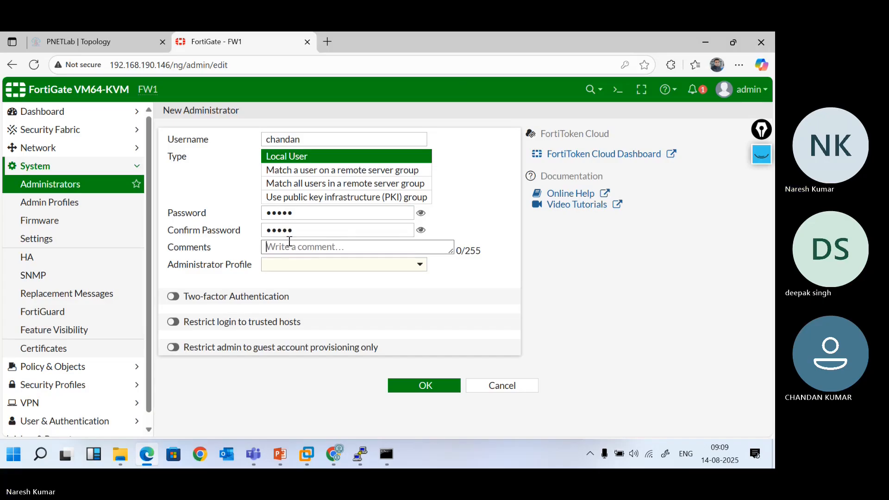
pyautogui.click(281, 266)
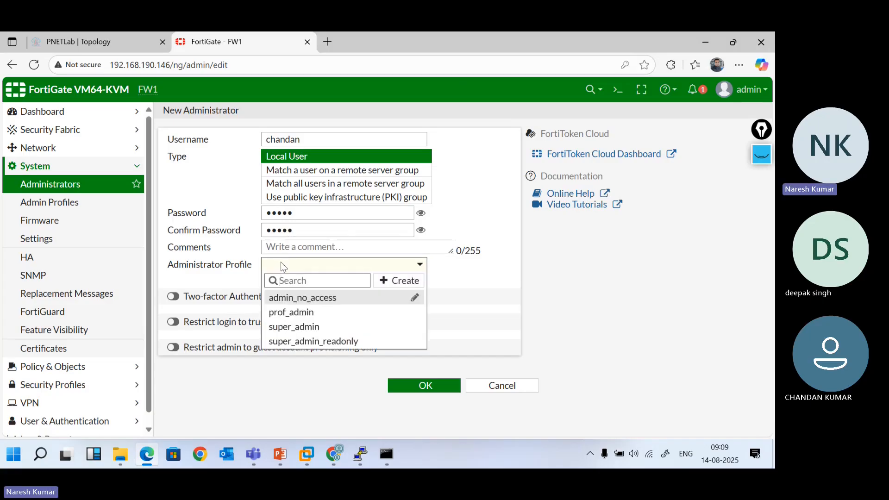
pyautogui.click(334, 313)
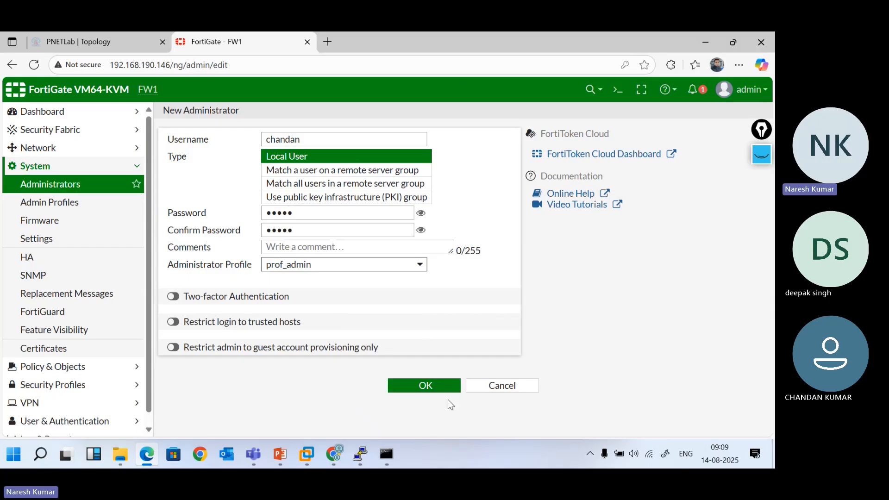
pyautogui.click(422, 386)
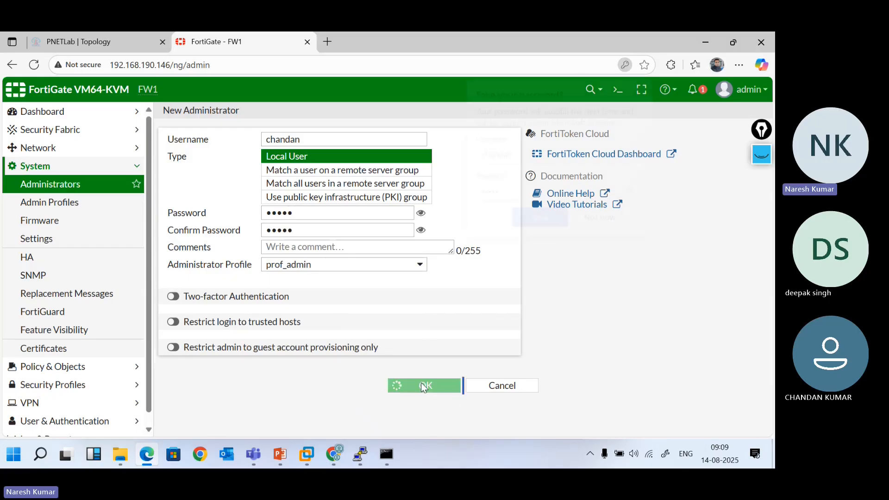
pyautogui.click(607, 222)
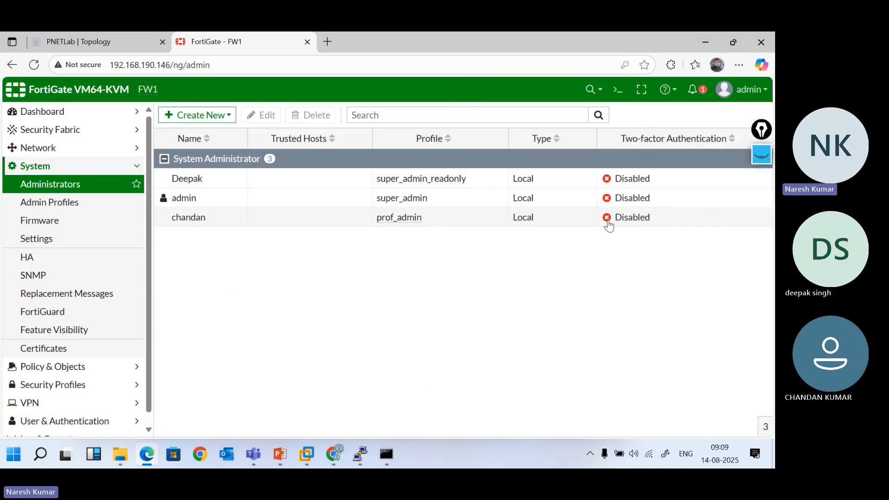
pyautogui.doubleClick(129, 67)
pyautogui.hotkey('ctrl', 'c')
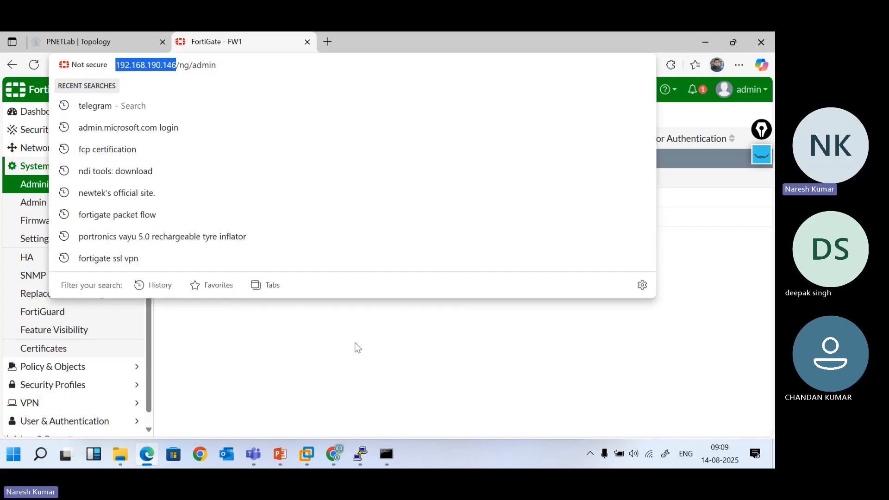
pyautogui.click(358, 365)
pyautogui.click(201, 455)
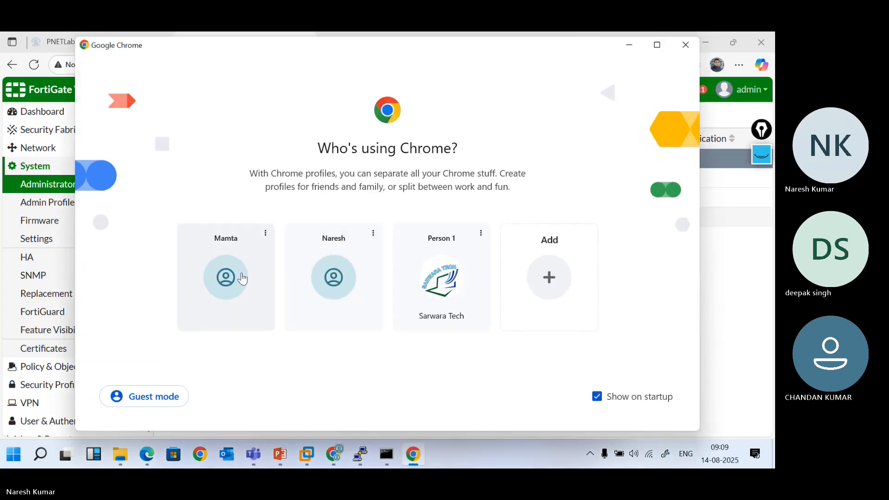
pyautogui.click(422, 307)
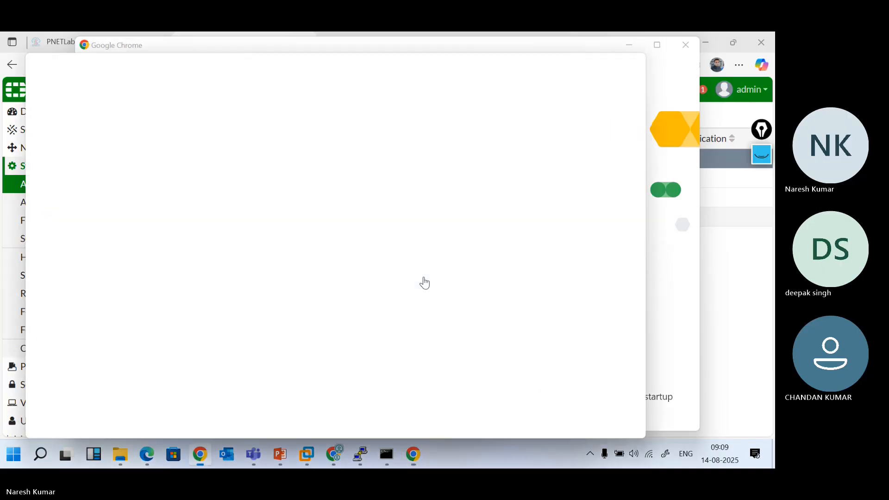
pyautogui.click(606, 70)
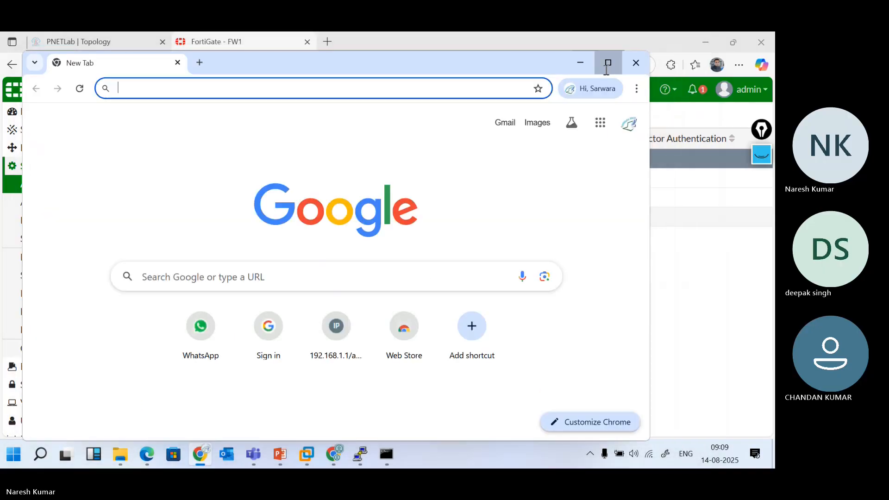
pyautogui.hotkey('ctrl', 'v')
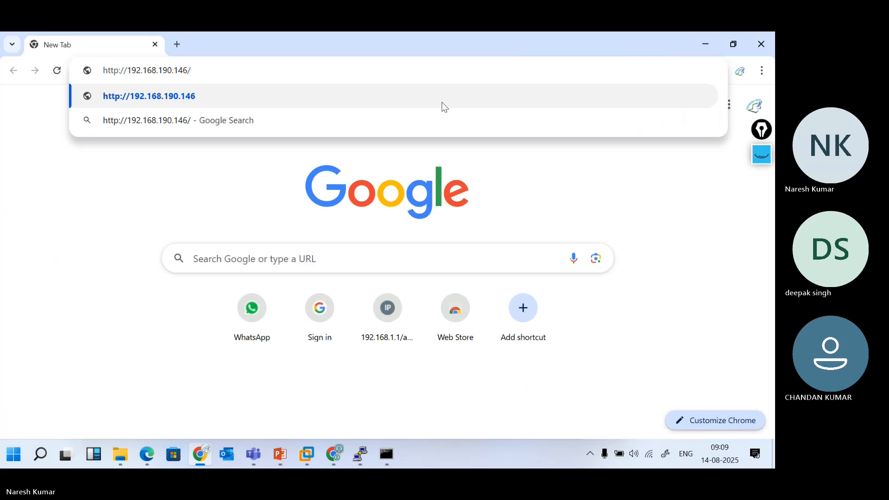
pyautogui.click(442, 102)
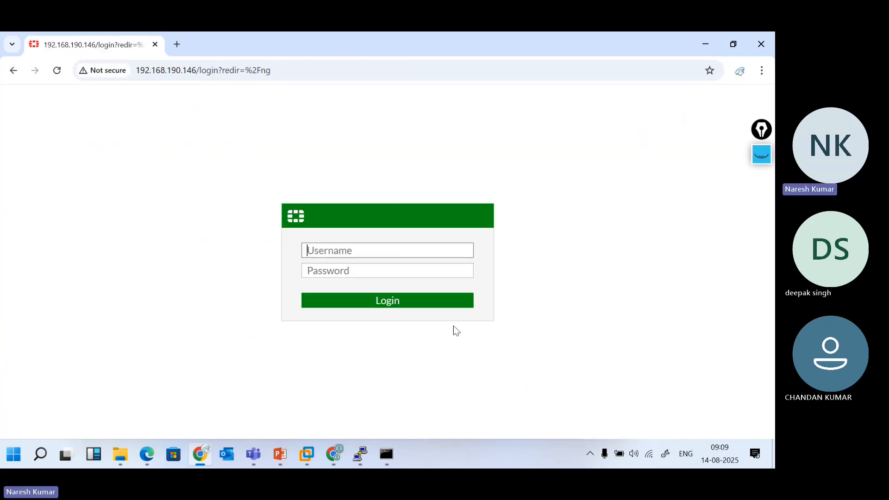
# Log in as the read-only administrator and dismiss the warning, setup, features and password prompts
pyautogui.write('Deepak')
pyautogui.press('Tab')
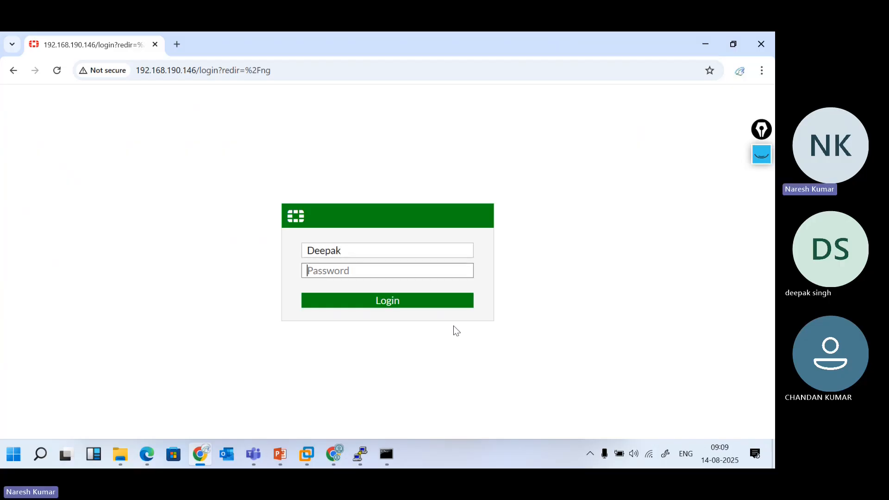
pyautogui.write('••••')
pyautogui.press('Return')
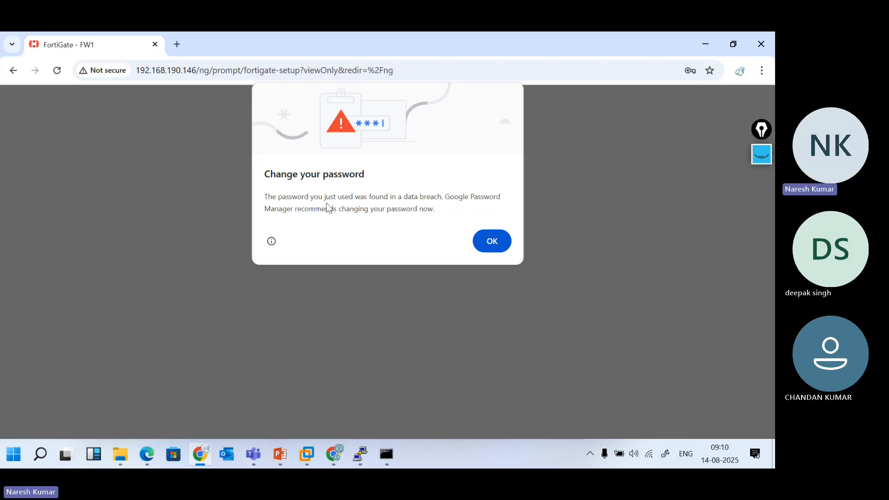
pyautogui.click(492, 241)
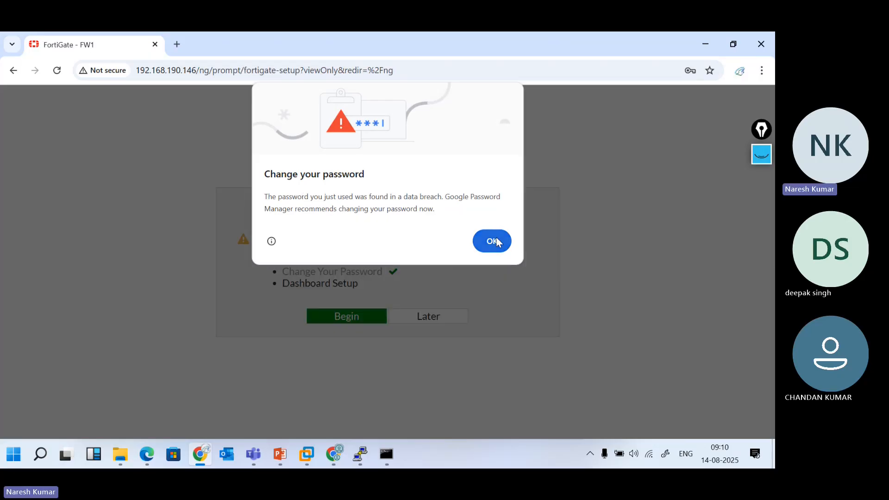
pyautogui.click(434, 320)
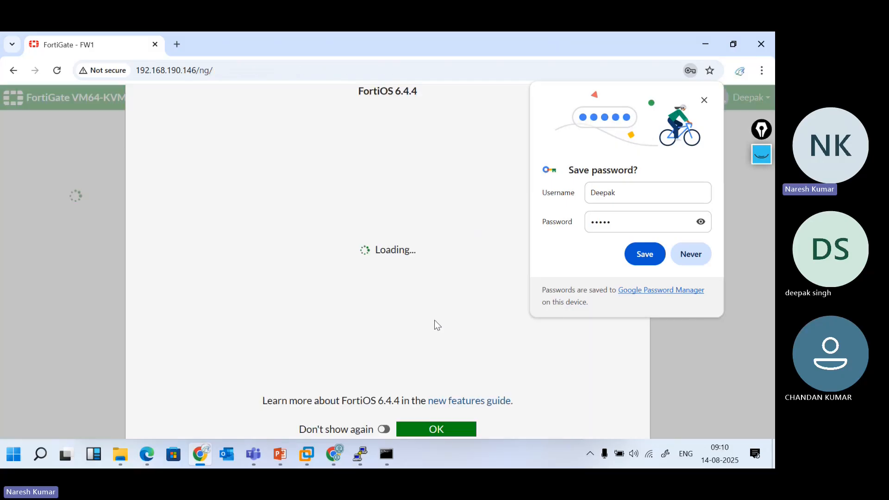
pyautogui.click(411, 427)
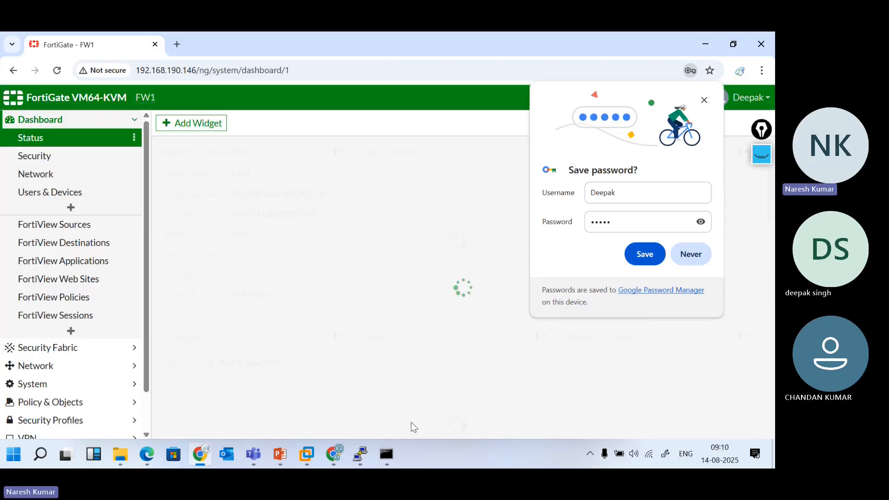
pyautogui.click(692, 254)
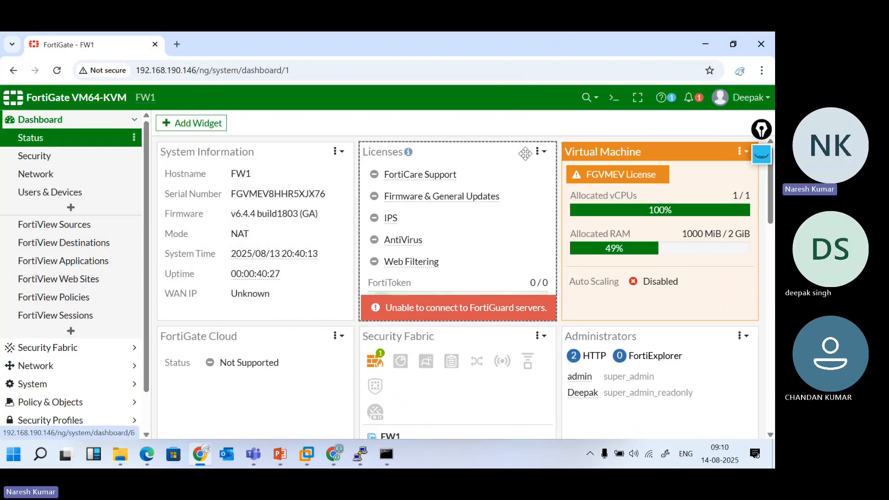
# Check the account menu, then open Network > Interfaces
pyautogui.click(753, 108)
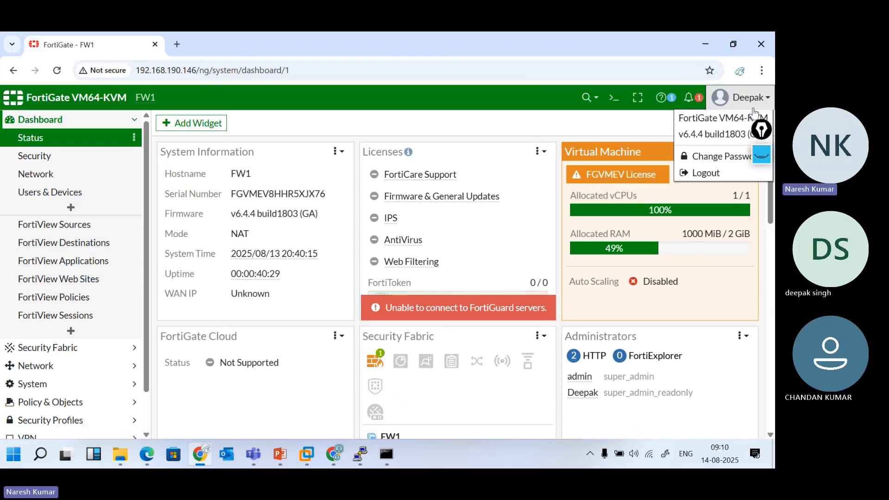
pyautogui.click(747, 108)
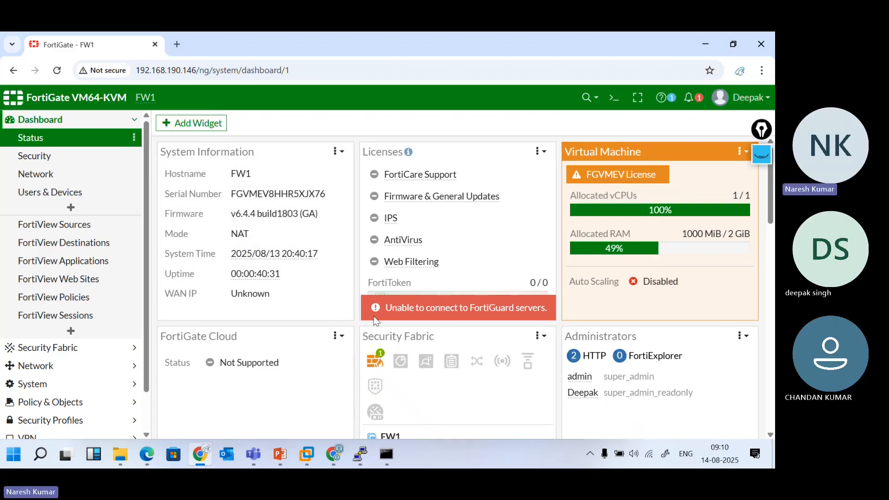
pyautogui.scroll(-5, 325, 340)
pyautogui.scroll(-2, 43, 338)
pyautogui.scroll(2, 44, 335)
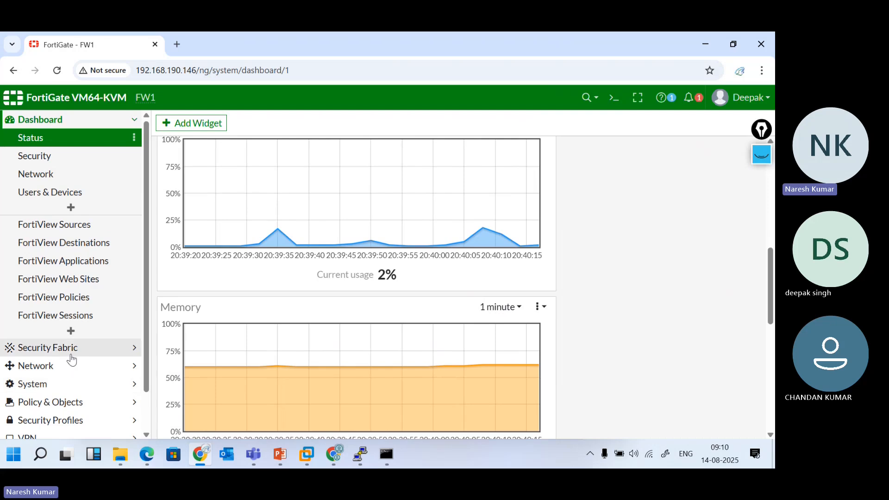
pyautogui.click(59, 368)
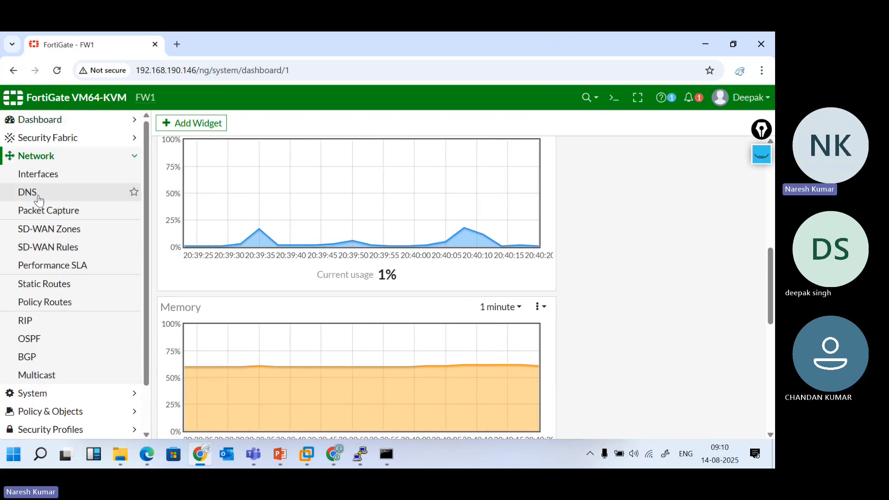
pyautogui.click(34, 182)
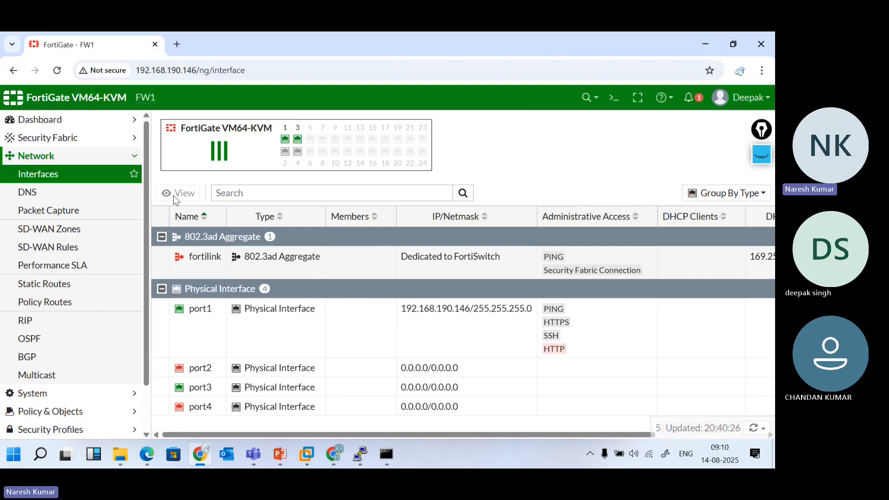
# Open port2 and replace its IP/Netmask with 1.1.1.1/24
pyautogui.doubleClick(332, 375)
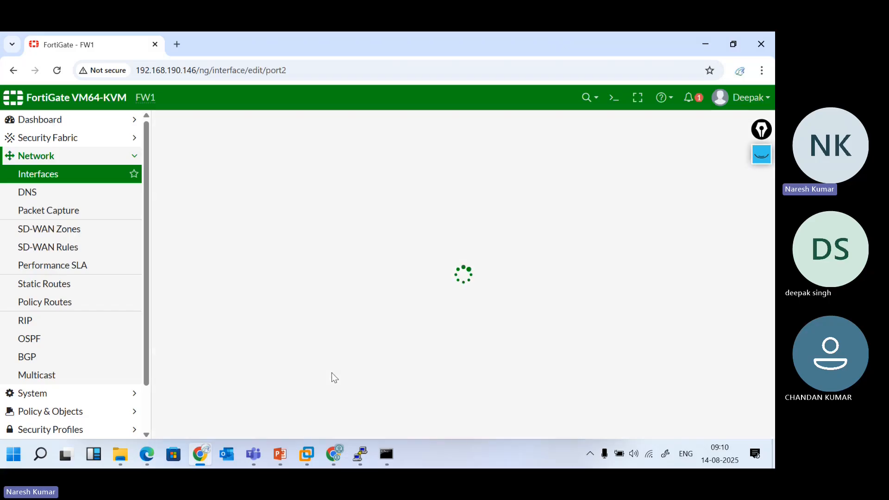
pyautogui.moveTo(345, 289); pyautogui.dragTo(231, 297)
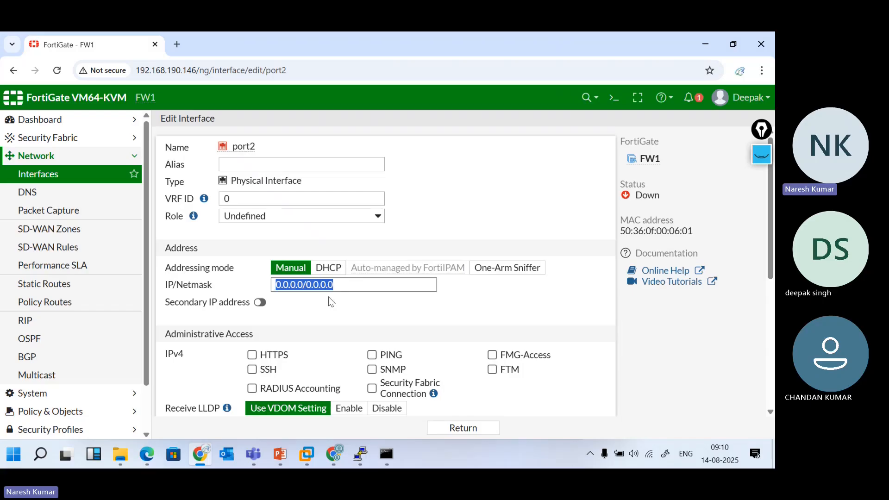
pyautogui.scroll(-2, 400, 337)
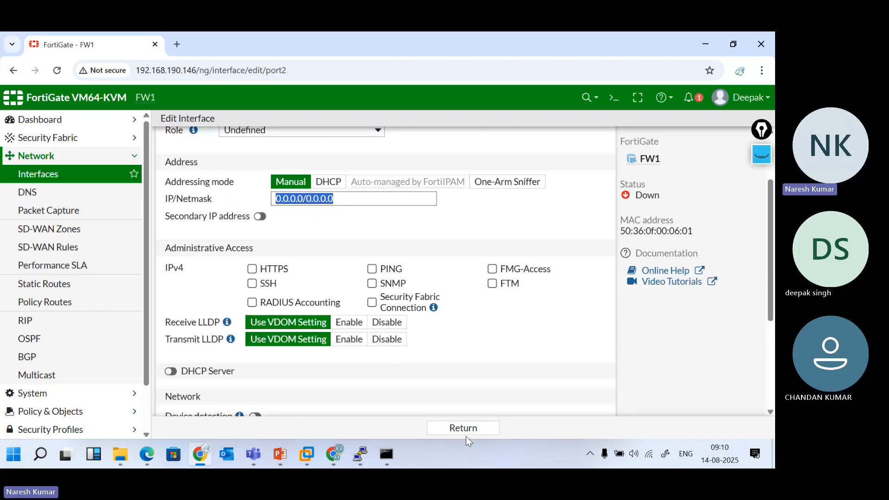
pyautogui.scroll(-4, 413, 363)
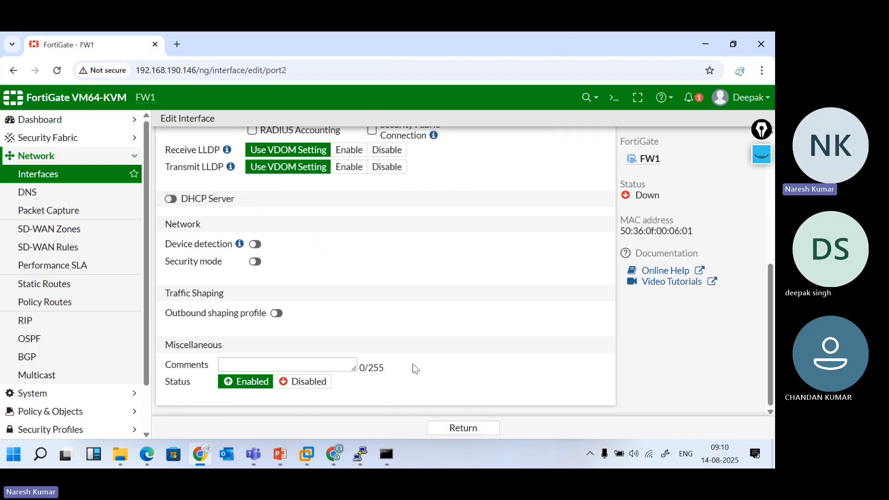
pyautogui.scroll(6, 413, 363)
pyautogui.write('1.1.1.1')
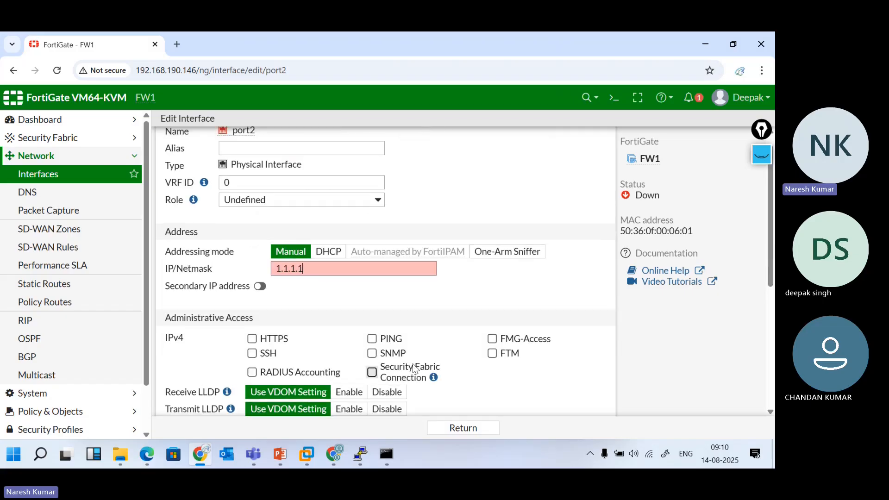
pyautogui.write('/24')
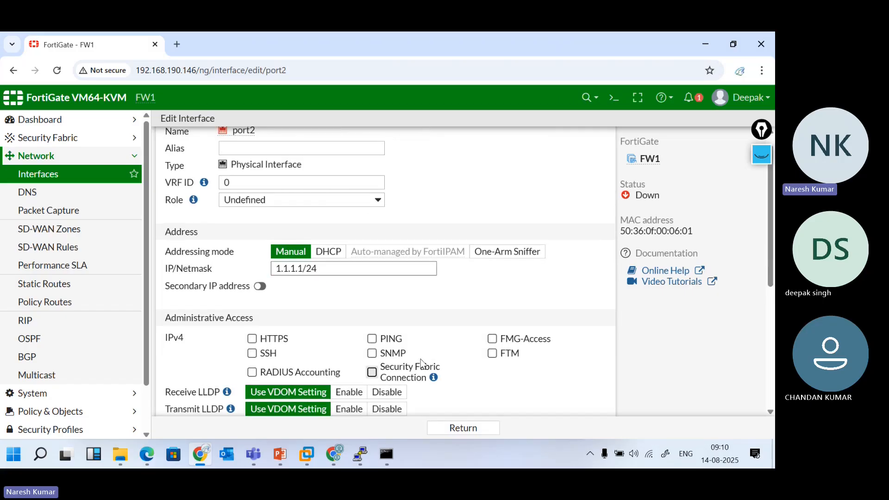
pyautogui.scroll(-5, 553, 330)
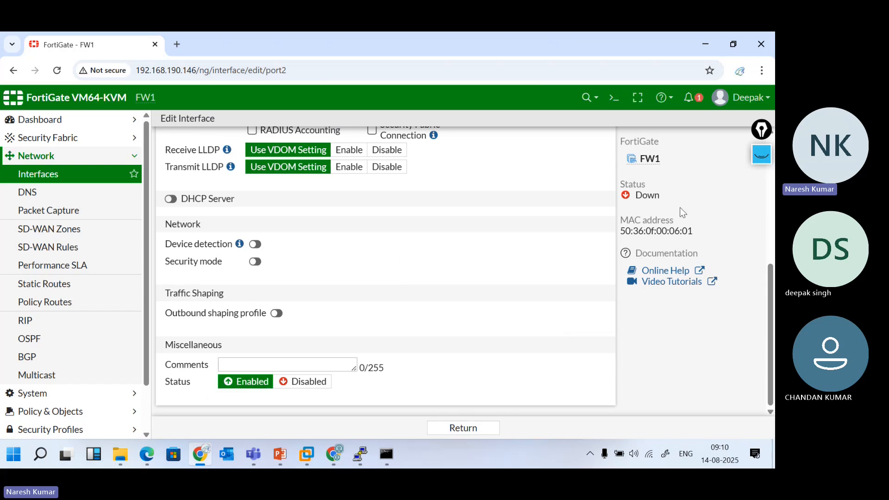
# Log out and sign back in as the prof_admin administrator
pyautogui.click(742, 97)
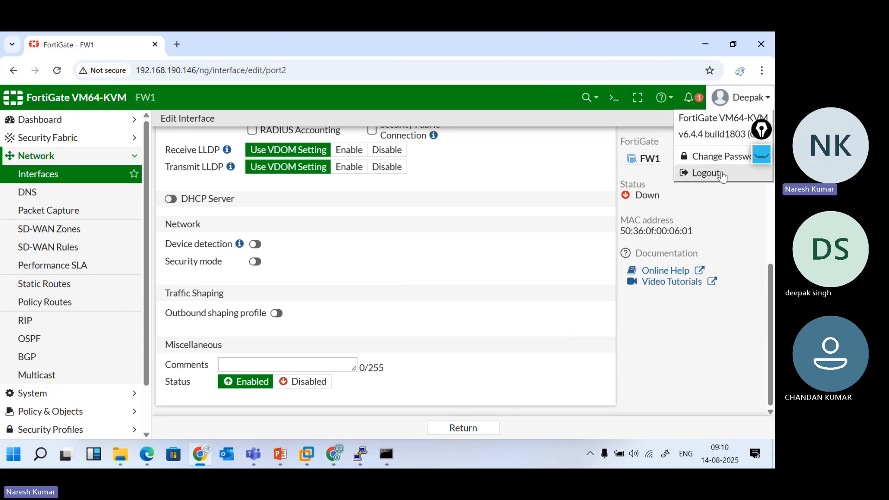
pyautogui.click(722, 175)
pyautogui.write('ch')
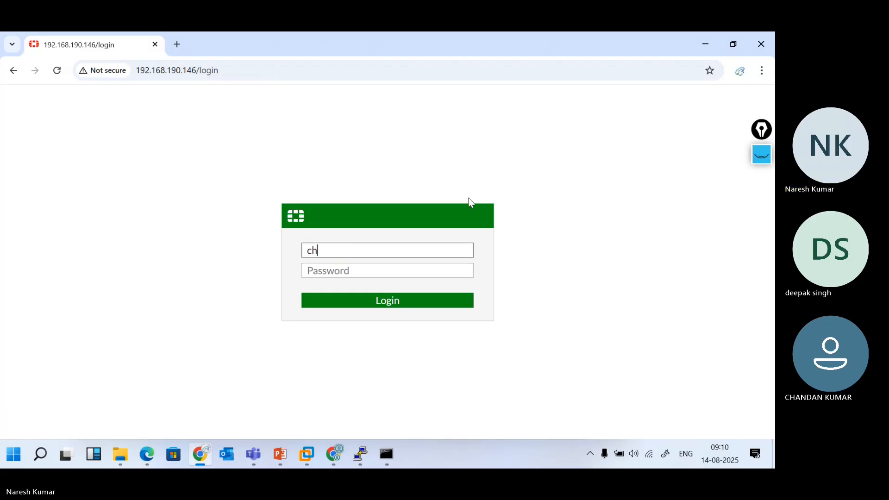
pyautogui.write('andan')
pyautogui.press('Tab')
pyautogui.write('a')
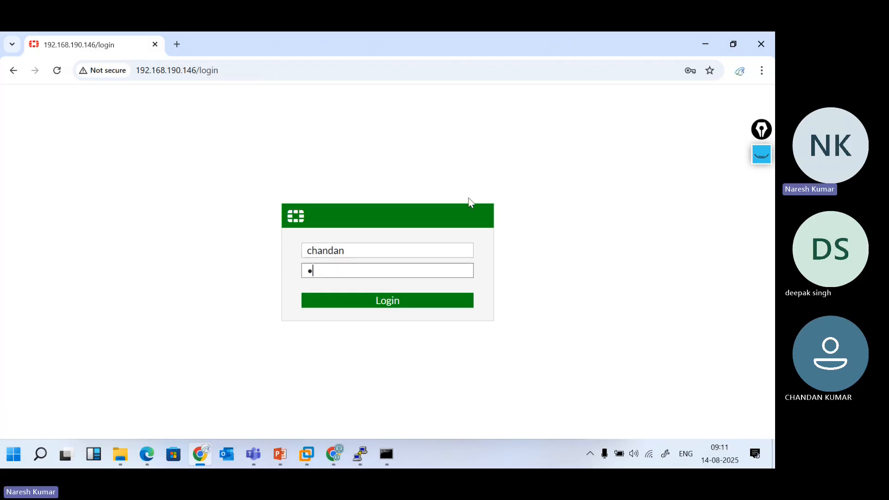
pyautogui.write('n')
pyautogui.press('Return')
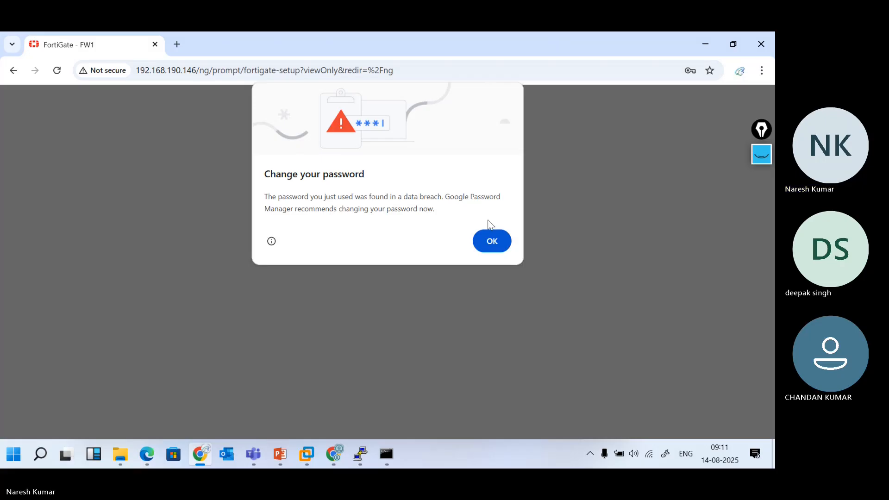
# Dismiss the breached-password warning, postpone setup, and permanently close the new-features popup
pyautogui.click(491, 243)
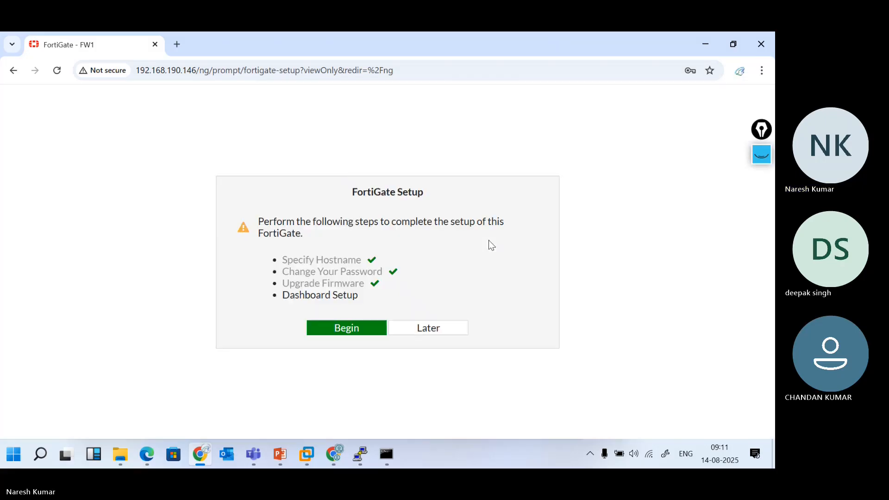
pyautogui.click(434, 327)
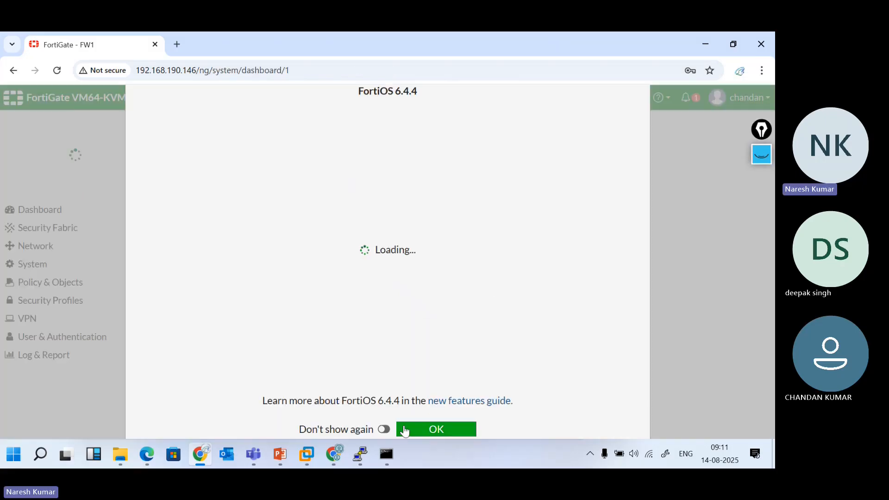
pyautogui.click(384, 429)
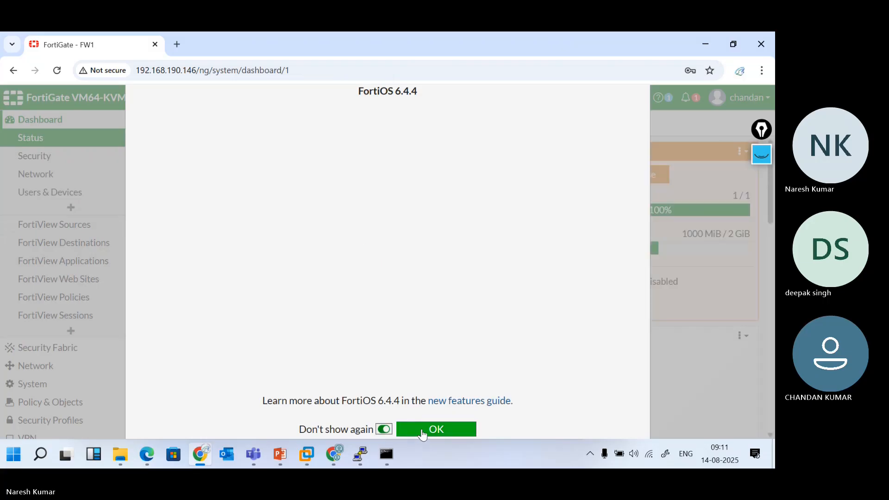
pyautogui.click(421, 428)
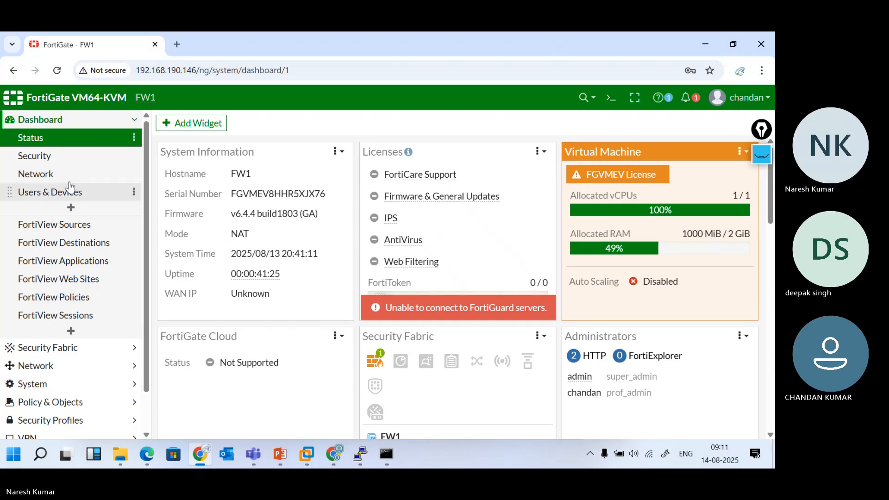
# In Network > Interfaces, open port4 and save it with the alias DMZ
pyautogui.click(87, 366)
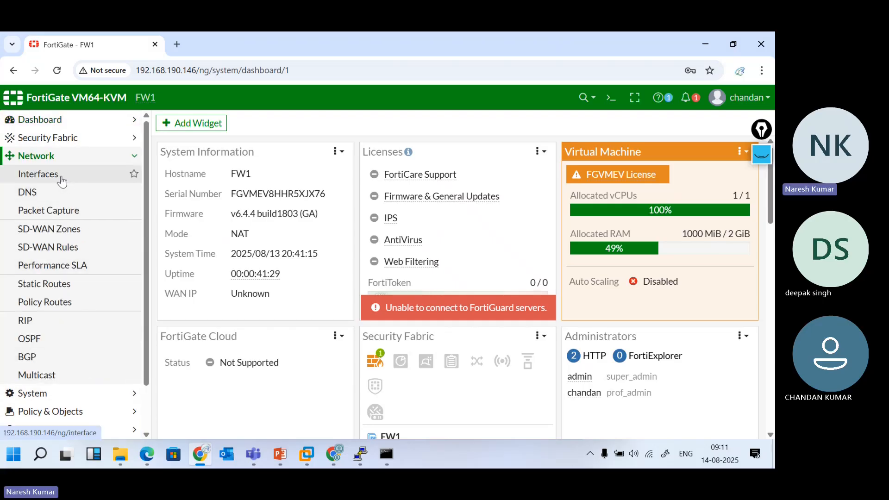
pyautogui.click(64, 181)
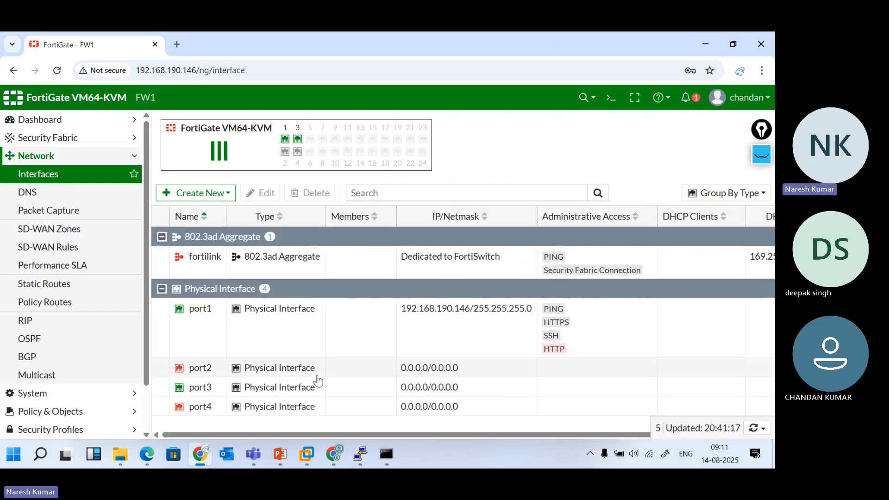
pyautogui.click(335, 370)
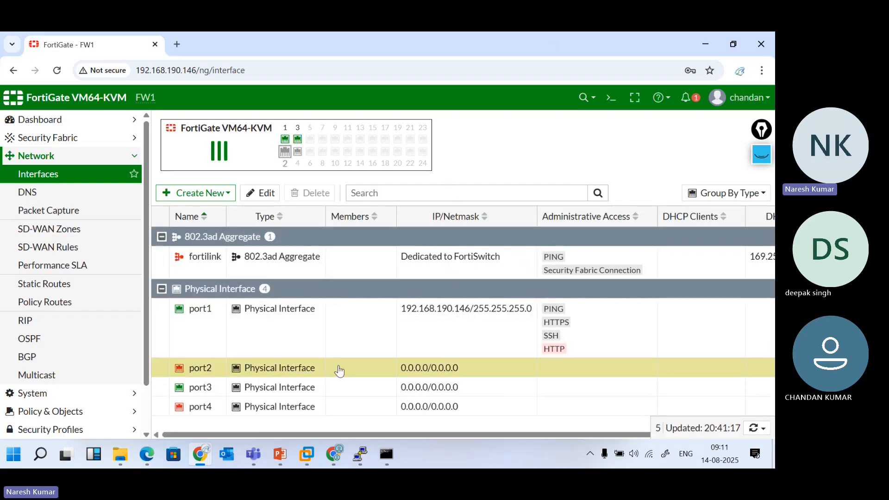
pyautogui.doubleClick(349, 409)
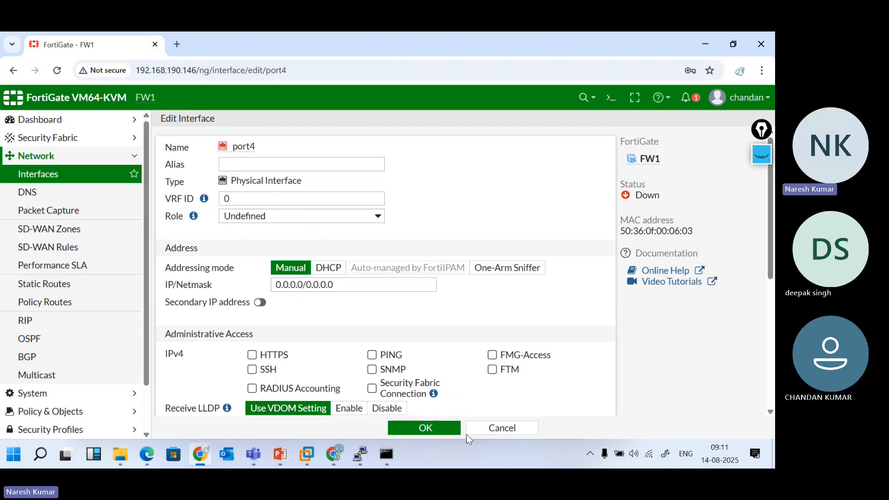
pyautogui.click(237, 167)
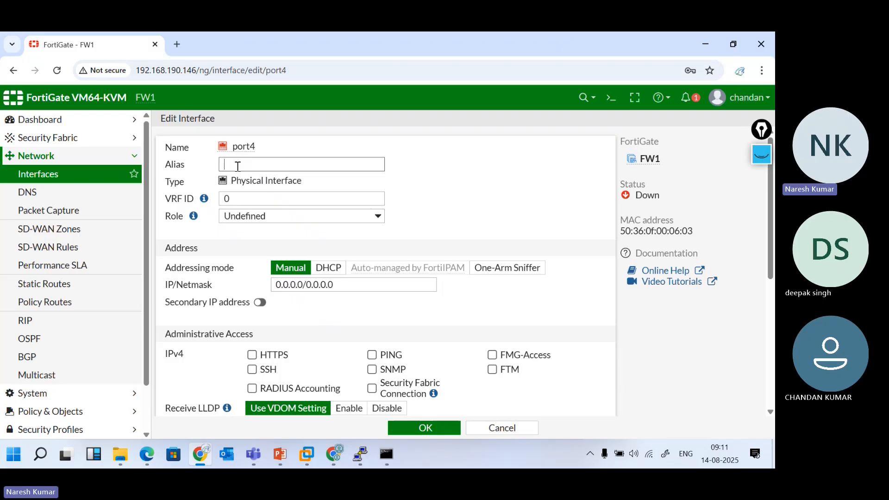
pyautogui.write('DMZ')
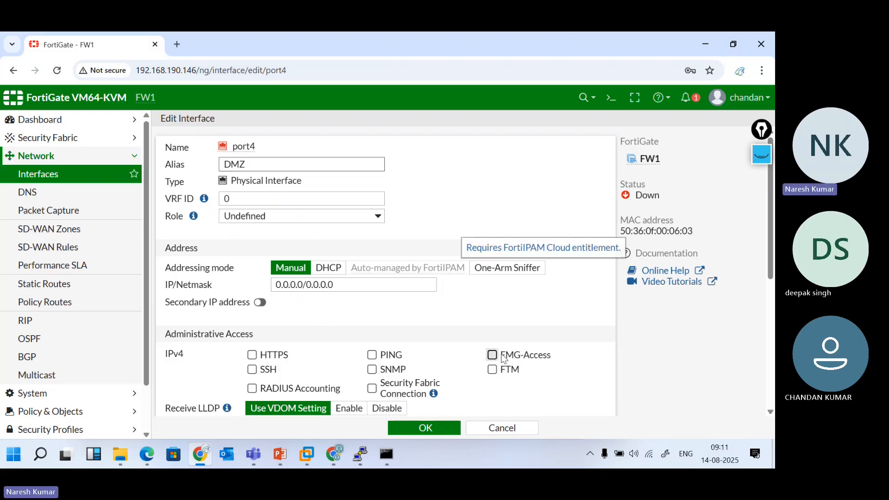
pyautogui.click(427, 427)
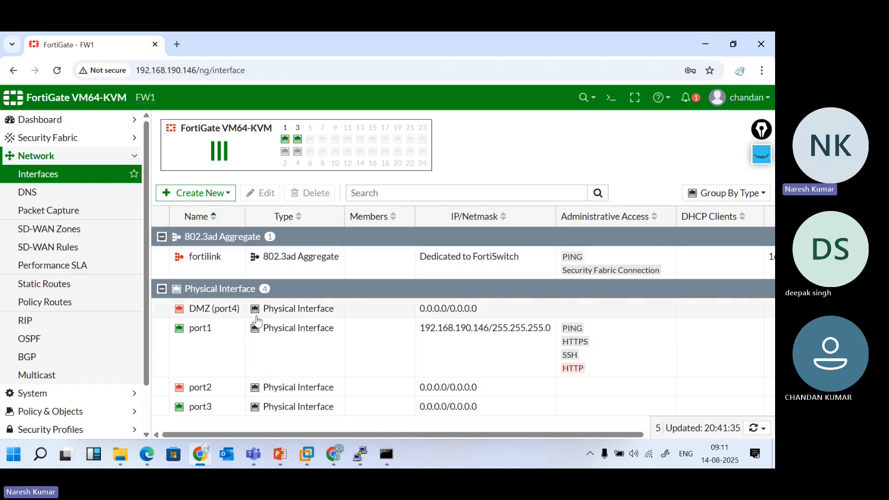
# Set port1's role to WAN and alias to Internet, and save it
pyautogui.doubleClick(242, 345)
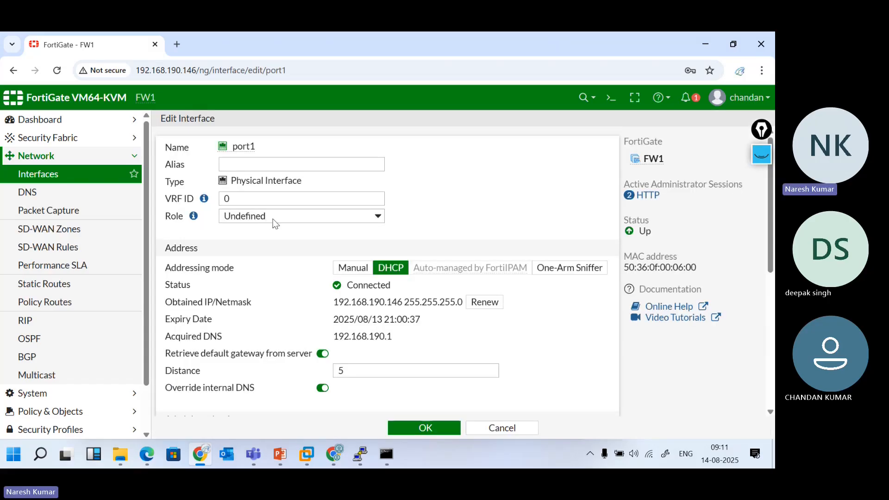
pyautogui.click(275, 218)
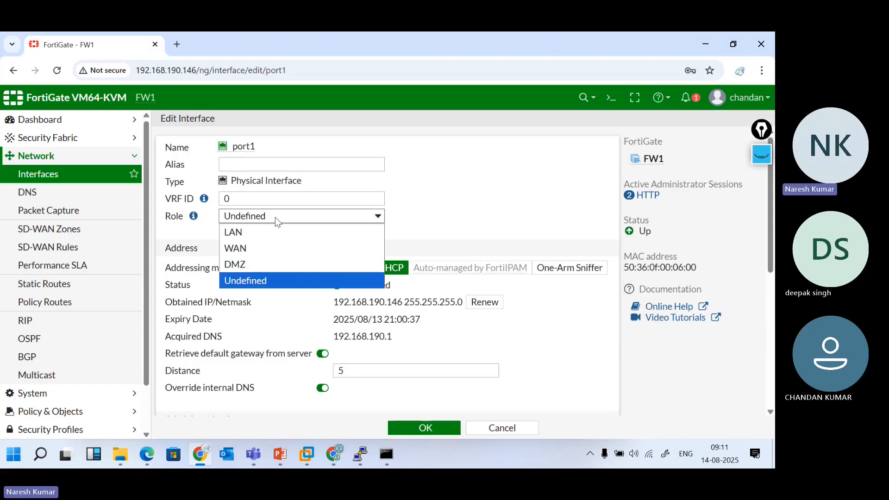
pyautogui.click(246, 244)
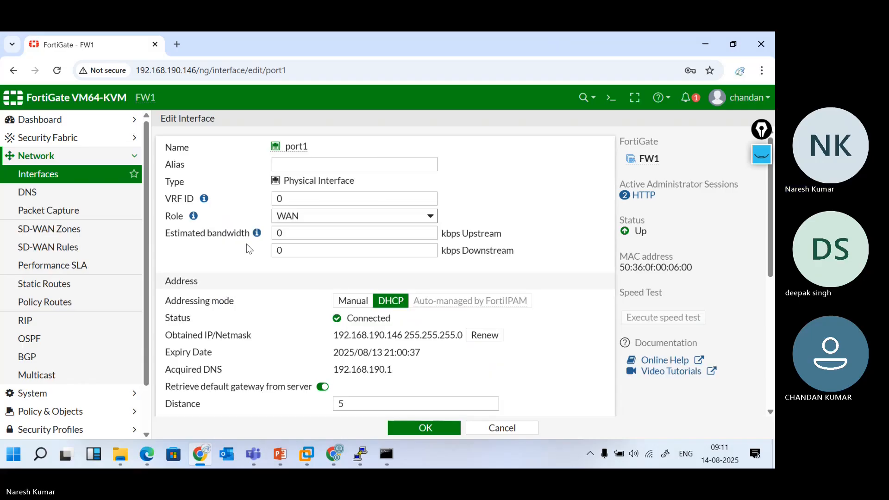
pyautogui.click(290, 165)
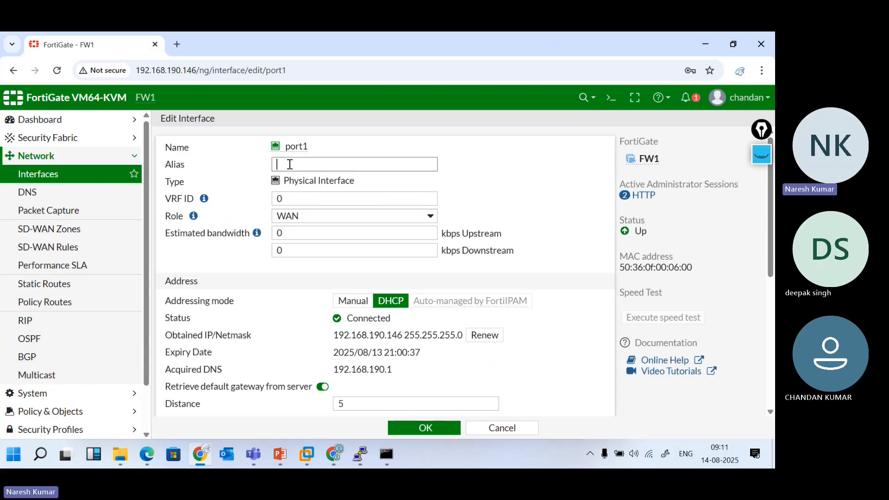
pyautogui.write('Internet')
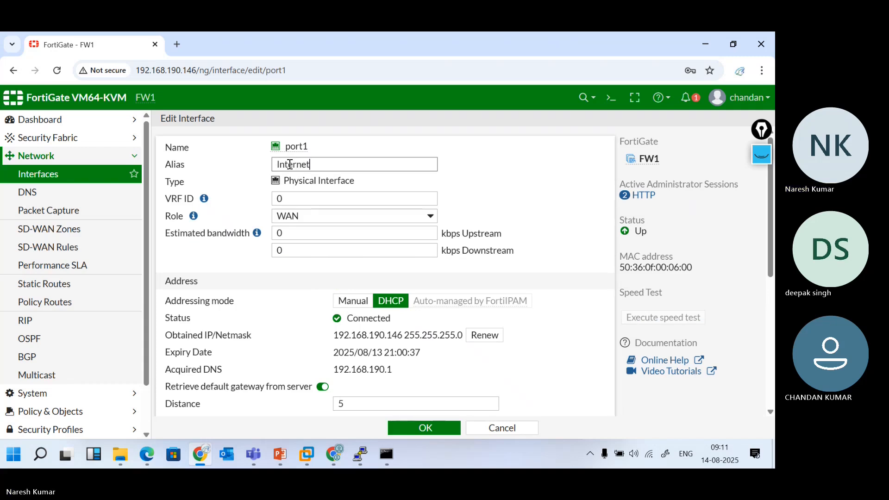
pyautogui.click(407, 430)
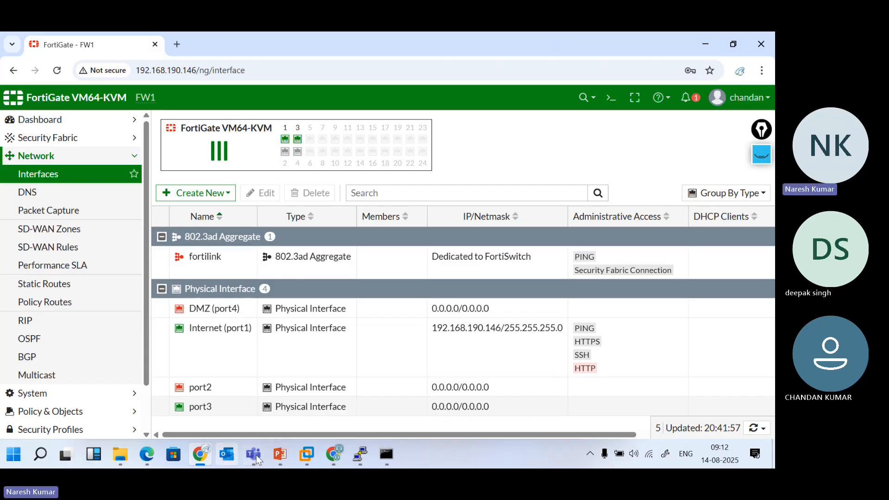
pyautogui.click(146, 455)
# Enter 'get system interface' in the CLI console, minimise it, and open the Status dashboard
pyautogui.click(618, 89)
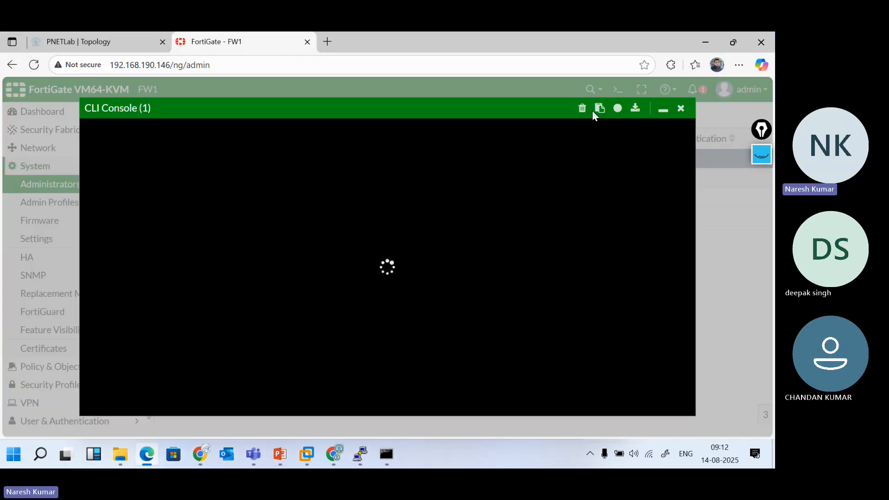
pyautogui.write('get system interface')
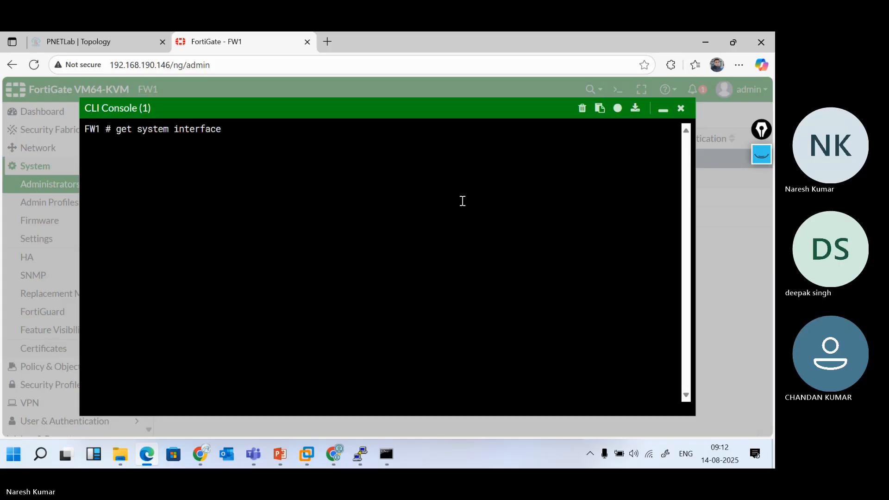
pyautogui.click(664, 109)
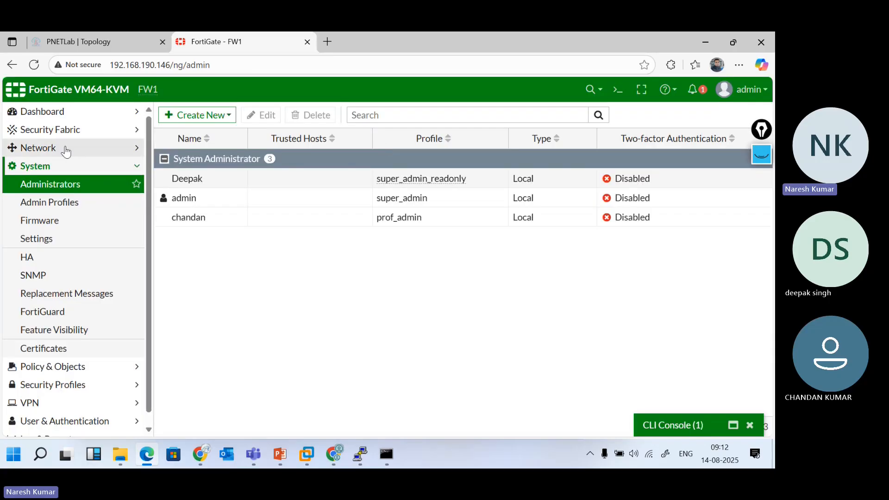
pyautogui.click(40, 111)
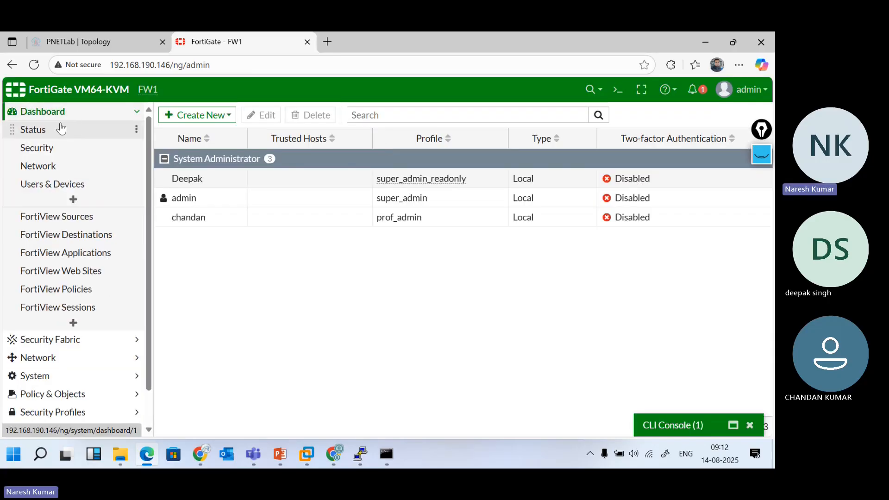
pyautogui.click(62, 129)
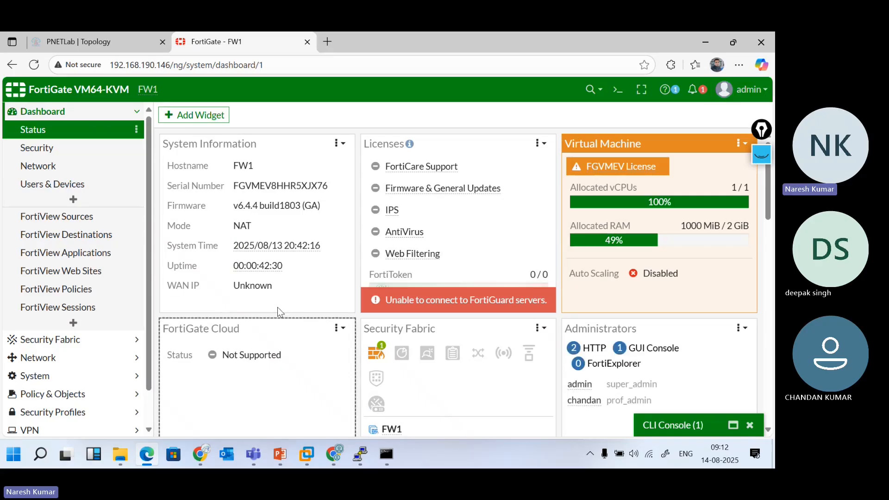
# Open system settings from the WAN IP widget, then return to the Status dashboard
pyautogui.click(258, 291)
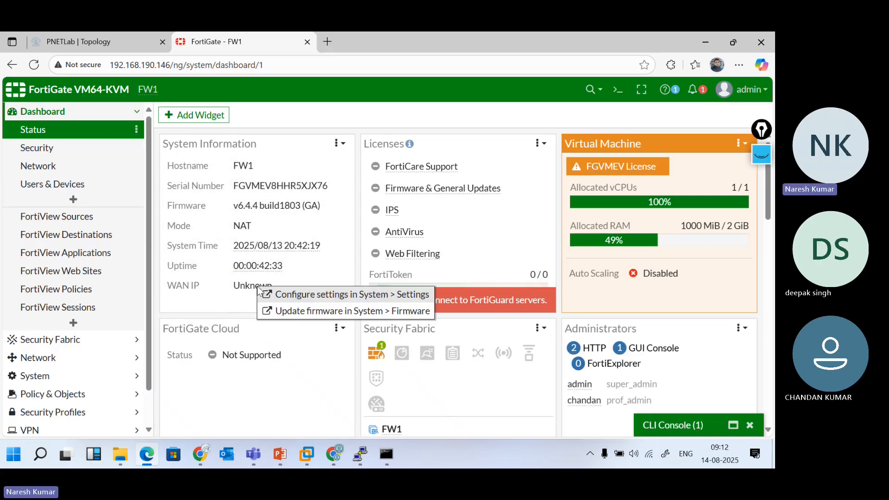
pyautogui.click(259, 292)
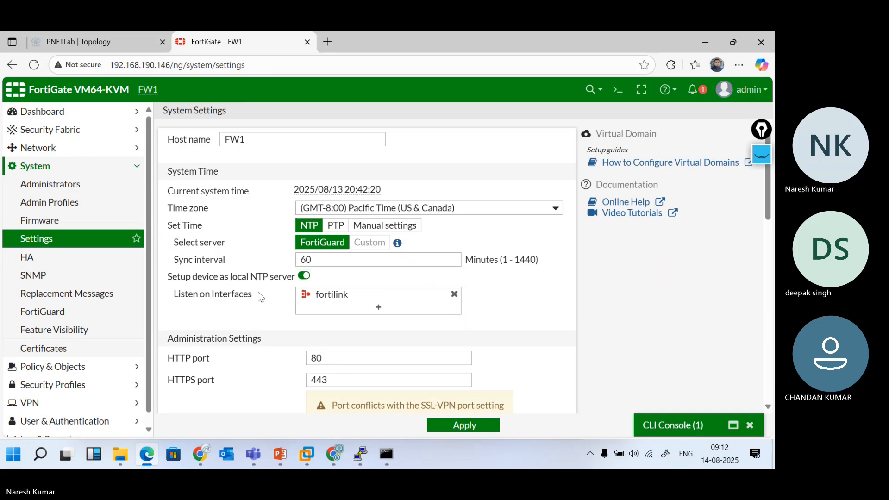
pyautogui.scroll(-5, 166, 314)
pyautogui.scroll(5, 166, 313)
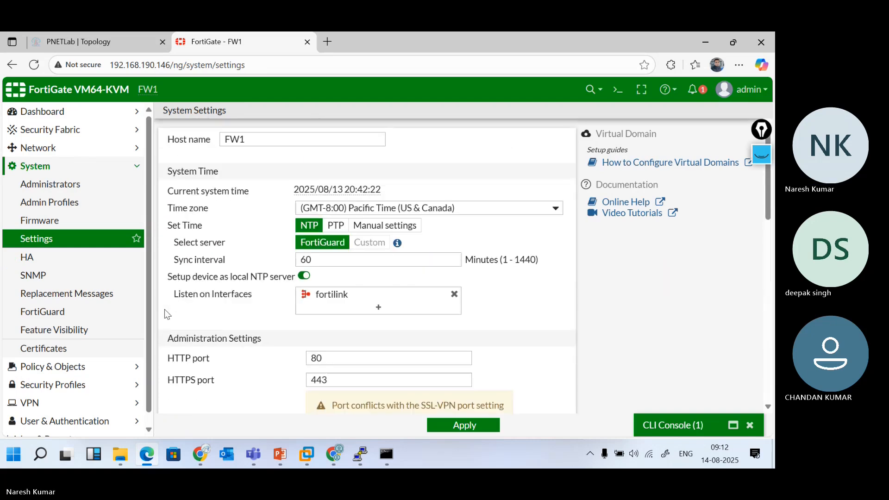
pyautogui.click(41, 111)
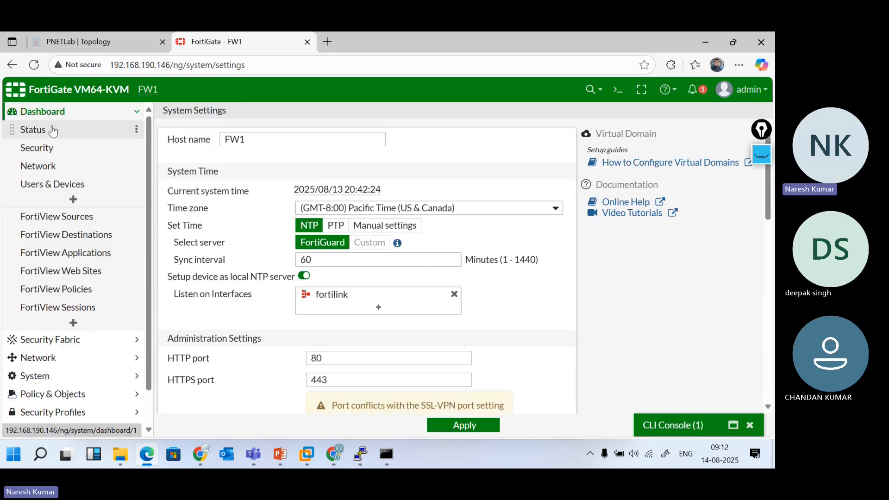
pyautogui.click(52, 130)
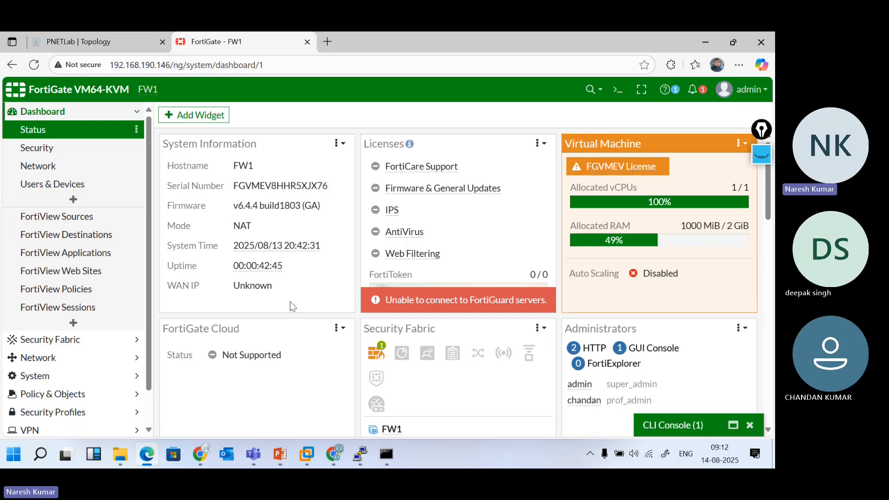
pyautogui.moveTo(274, 254)
# Log the restricted administrator out of the Chrome session and return to the admin's Edge window
pyautogui.click(207, 456)
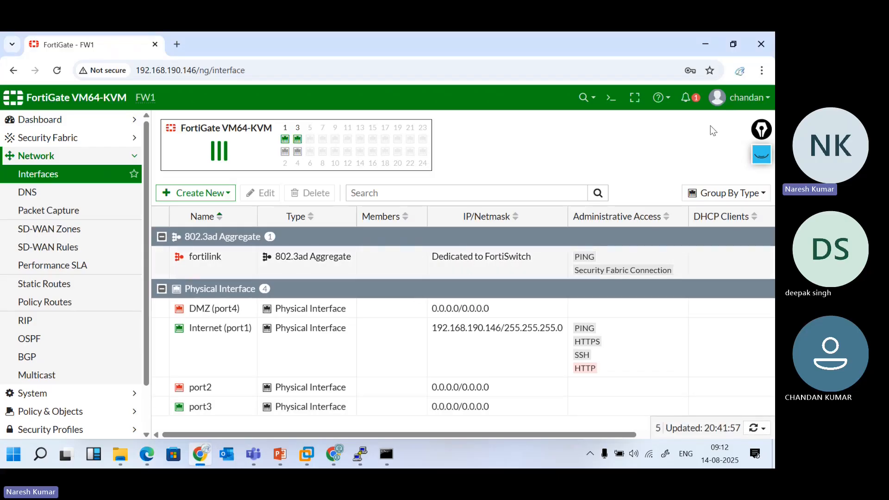
pyautogui.click(754, 102)
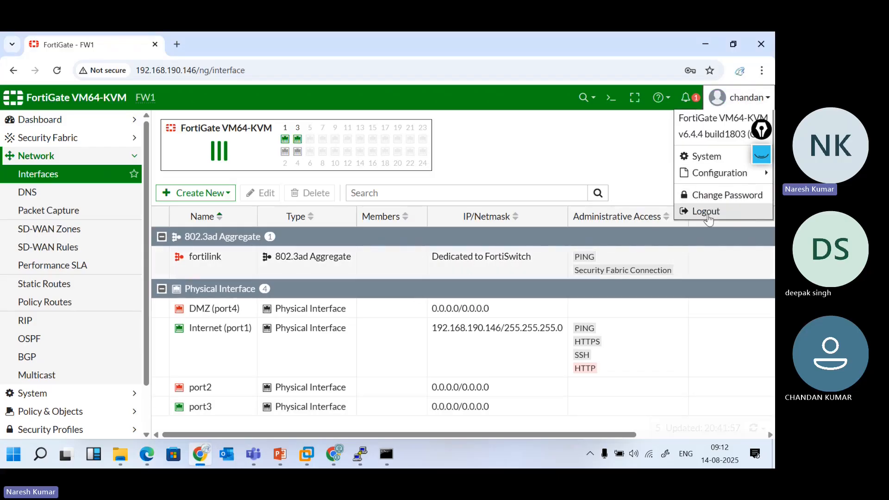
pyautogui.click(707, 212)
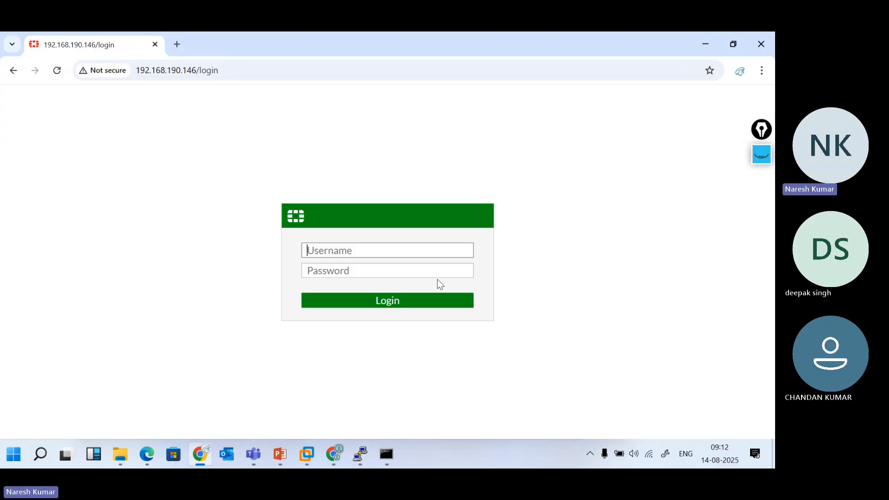
pyautogui.click(152, 456)
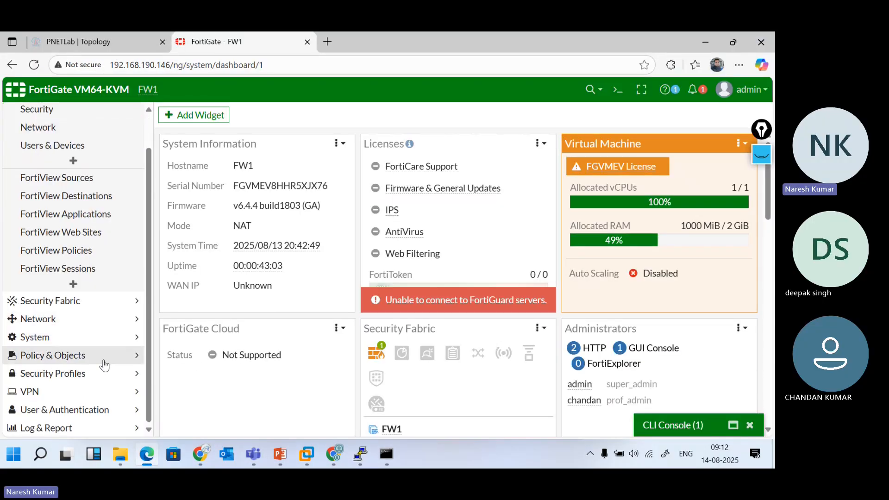
# Open System > Admin Profiles and check which two accounts reference the super_admin profile
pyautogui.click(88, 337)
pyautogui.click(88, 337)
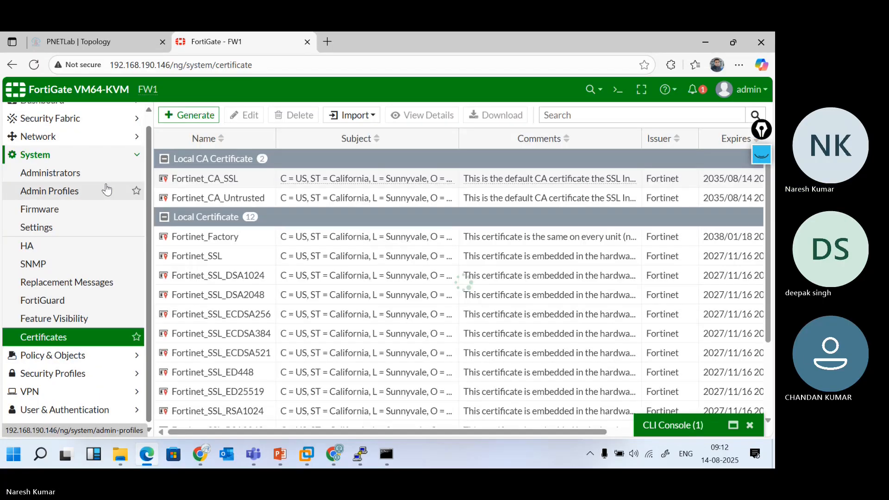
pyautogui.click(85, 173)
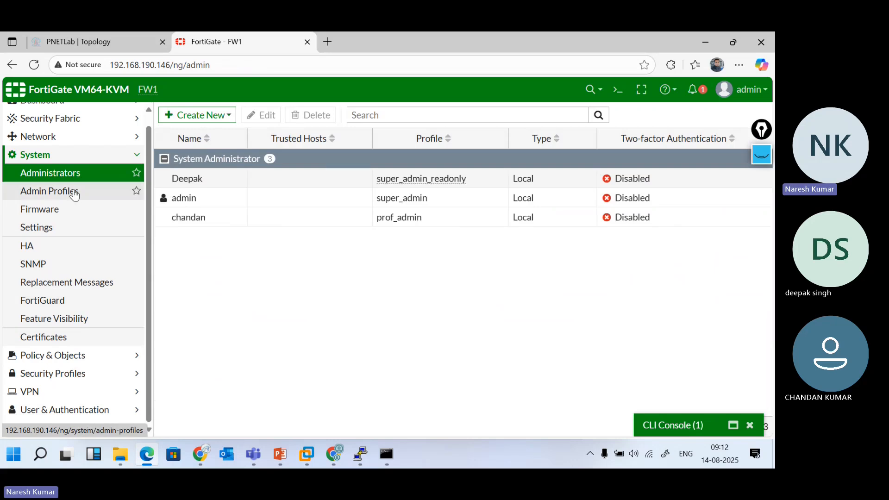
pyautogui.click(74, 195)
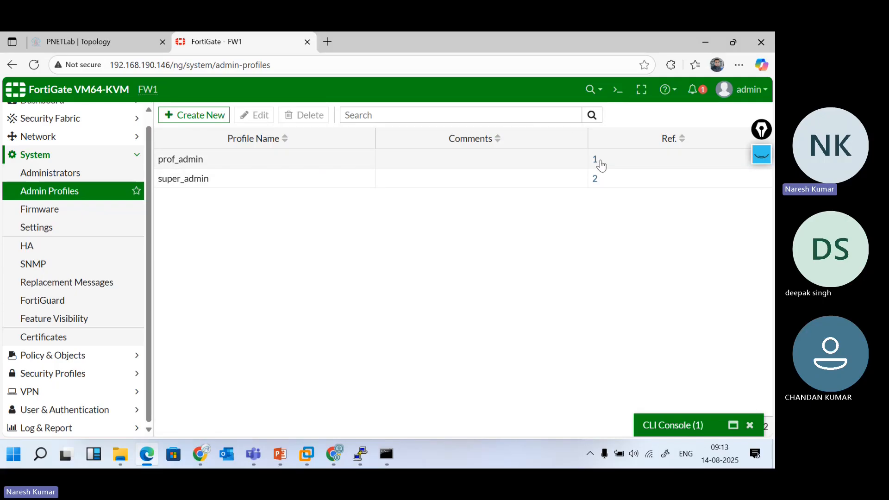
pyautogui.click(595, 184)
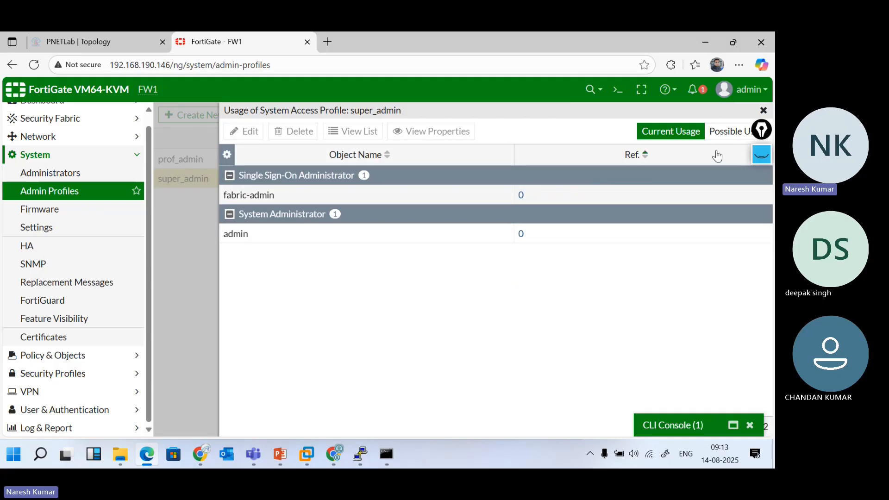
pyautogui.click(763, 110)
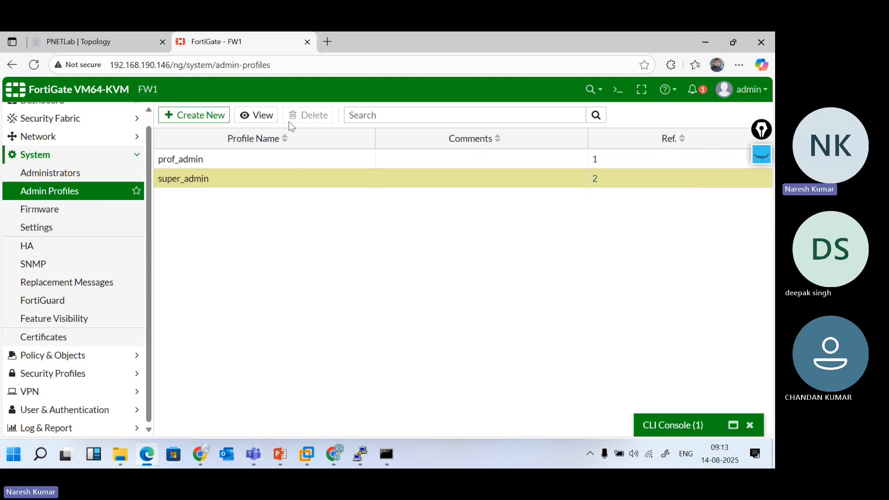
# Start a new admin profile and replace the leftover name with the new profile's name
pyautogui.click(204, 122)
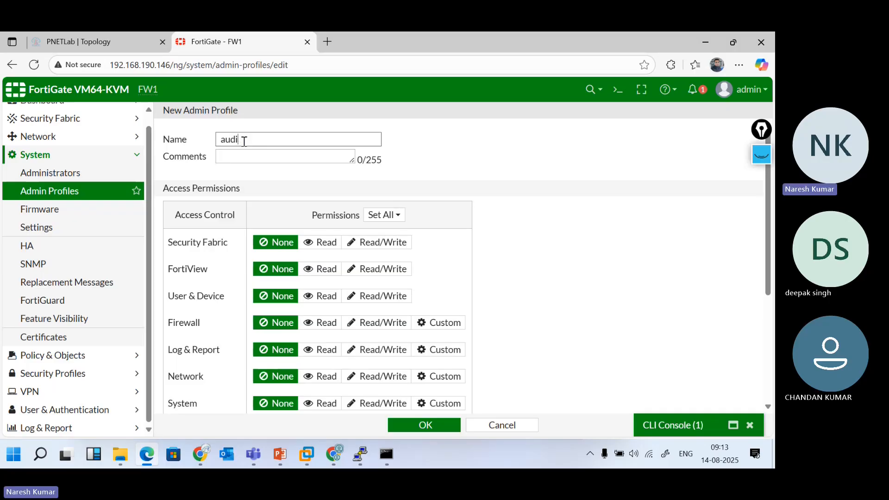
pyautogui.press('BackSpace')
pyautogui.press('BackSpace')
pyautogui.press('BackSpace')
pyautogui.press('BackSpace')
pyautogui.write('aman')
# Grant the profile Read/Write access for Log & Report and Network
pyautogui.scroll(-1, 237, 312)
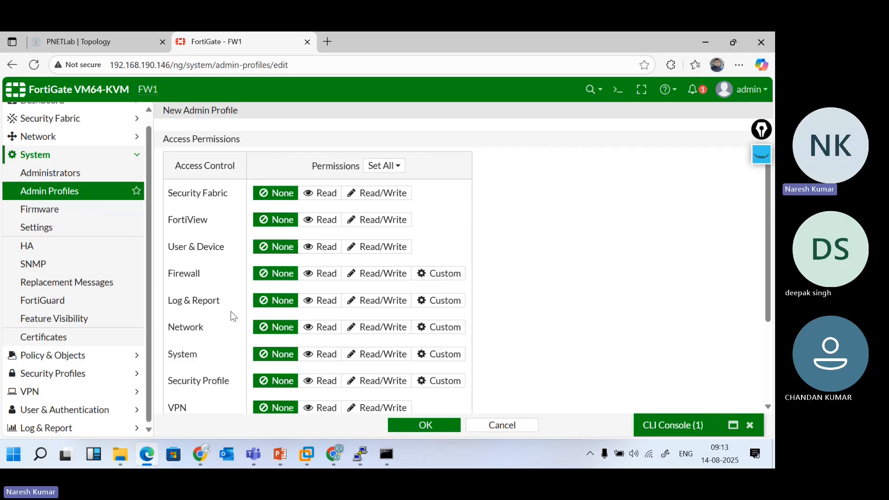
pyautogui.scroll(-1, 213, 357)
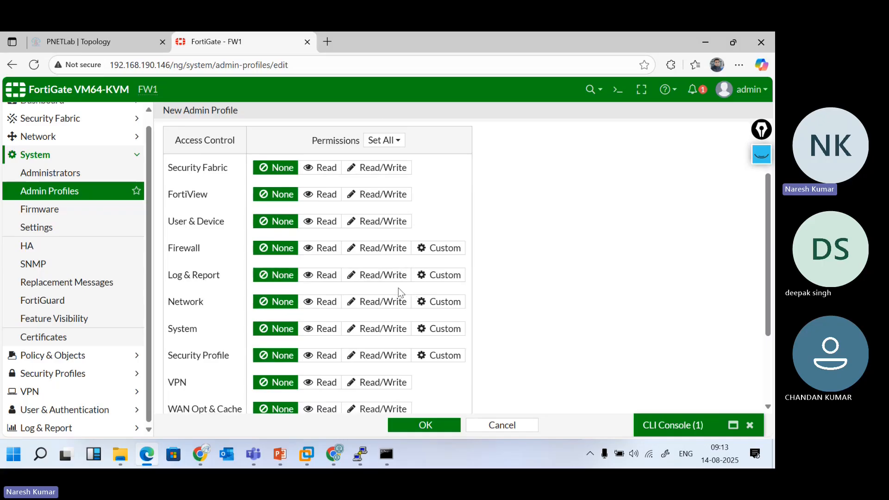
pyautogui.click(380, 278)
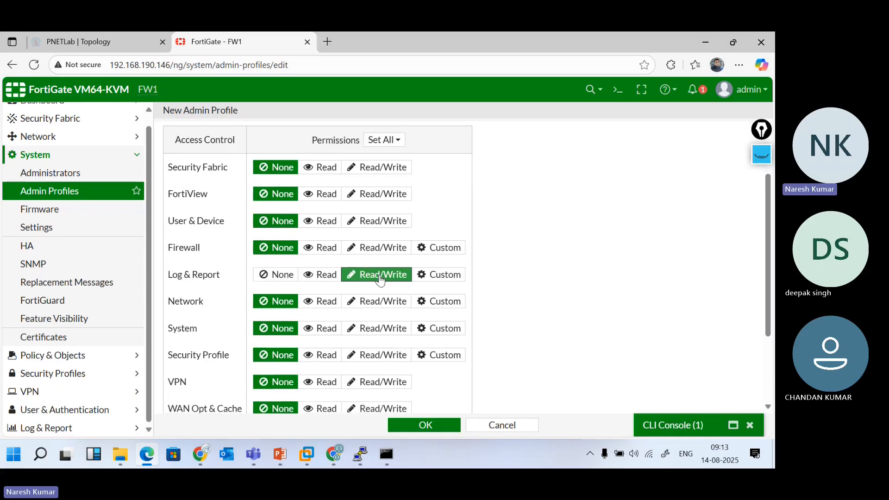
pyautogui.scroll(-3, 380, 278)
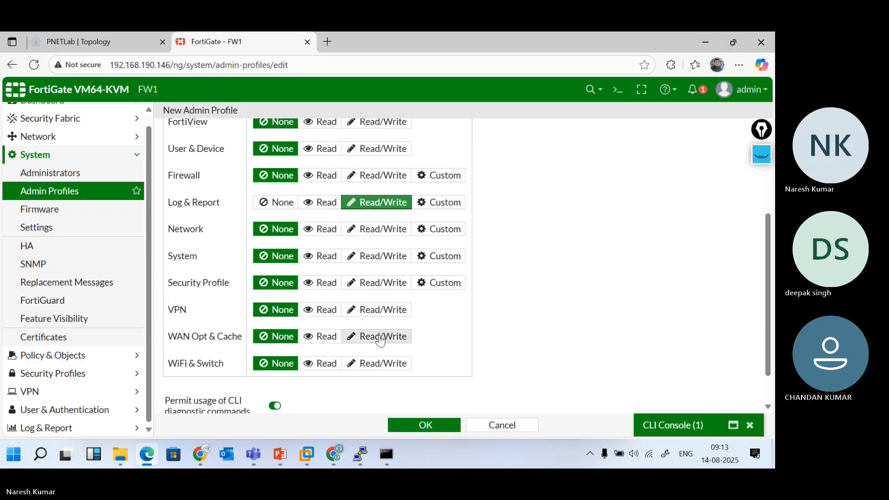
pyautogui.scroll(4, 381, 340)
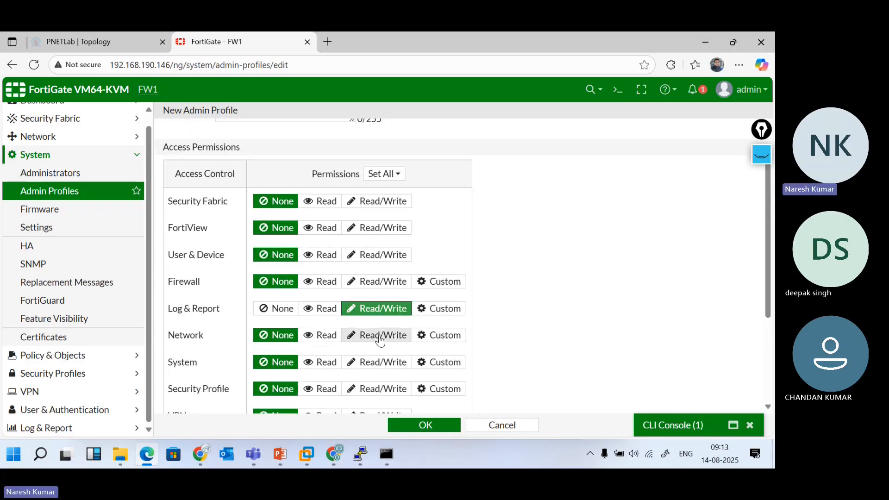
pyautogui.click(378, 340)
pyautogui.scroll(-5, 378, 340)
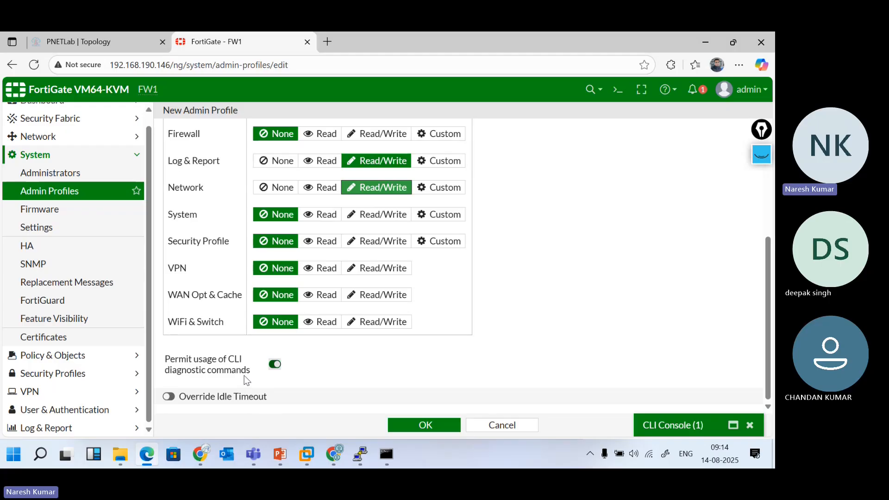
# Keep CLI diagnostic commands allowed and idle-timeout override off, then save the profile
pyautogui.click(275, 365)
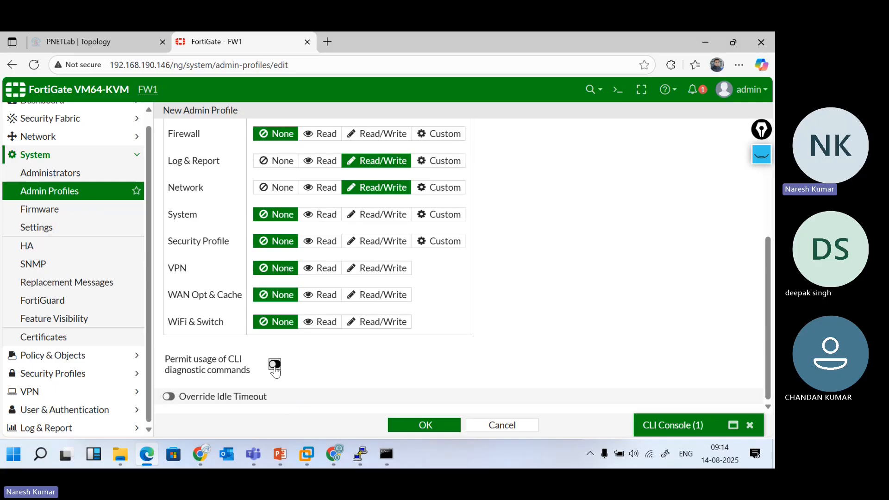
pyautogui.click(275, 365)
pyautogui.click(170, 396)
pyautogui.scroll(-1, 173, 399)
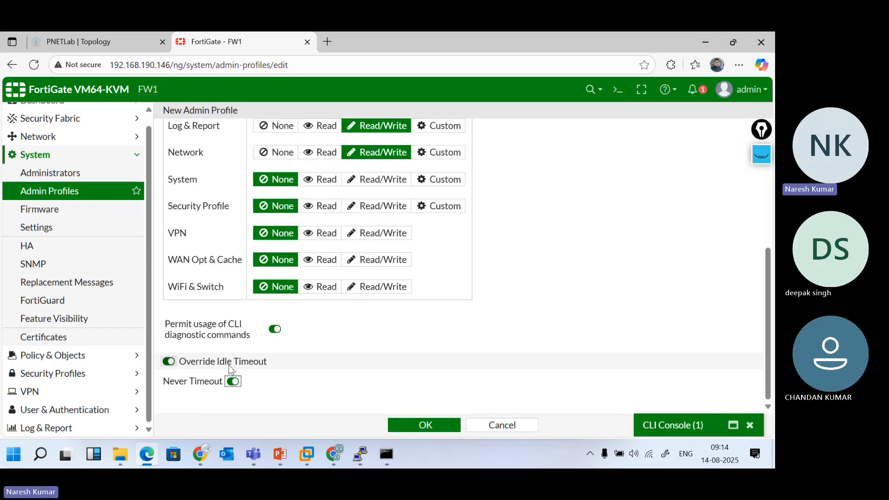
pyautogui.click(233, 381)
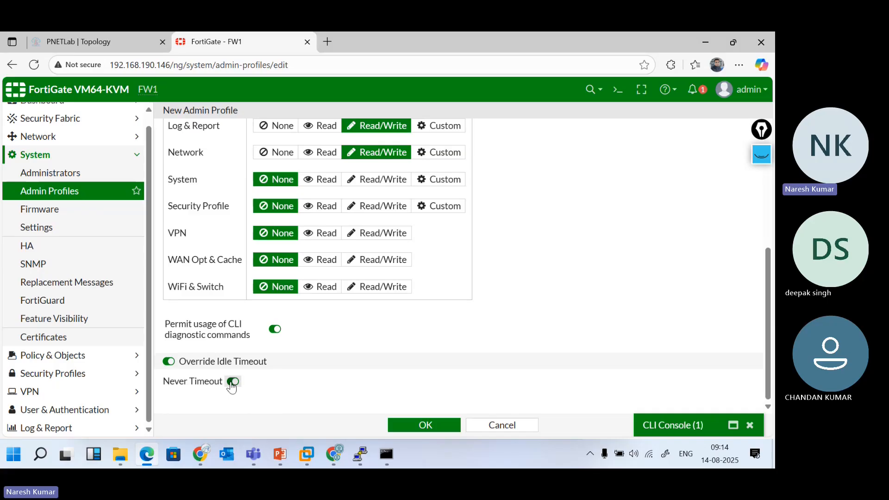
pyautogui.click(168, 363)
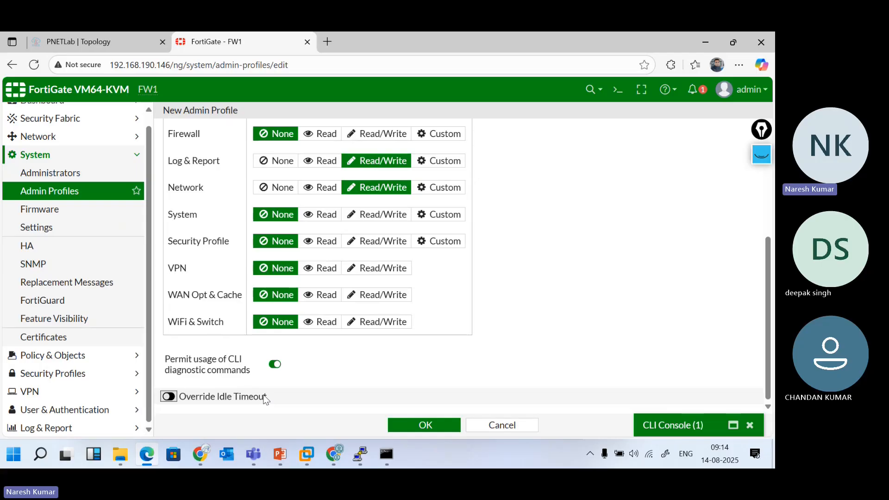
pyautogui.click(454, 431)
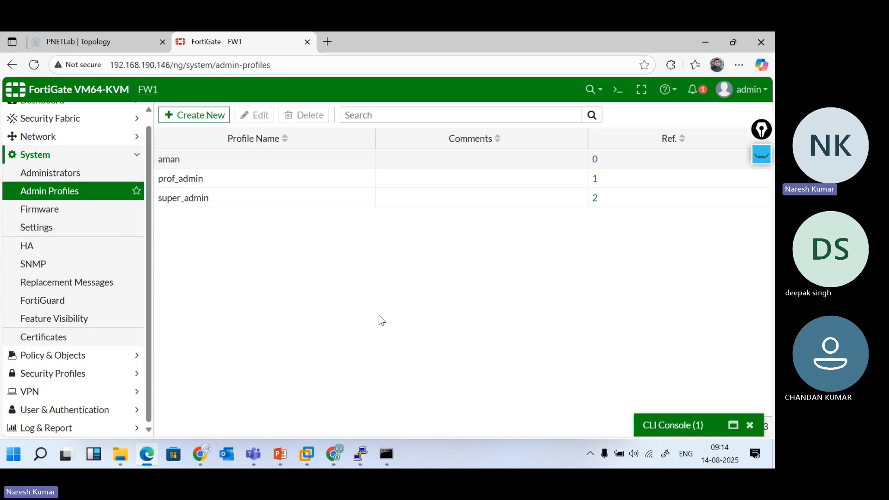
# Delete the previously saved admin profile from the Admin Profiles list
pyautogui.doubleClick(247, 162)
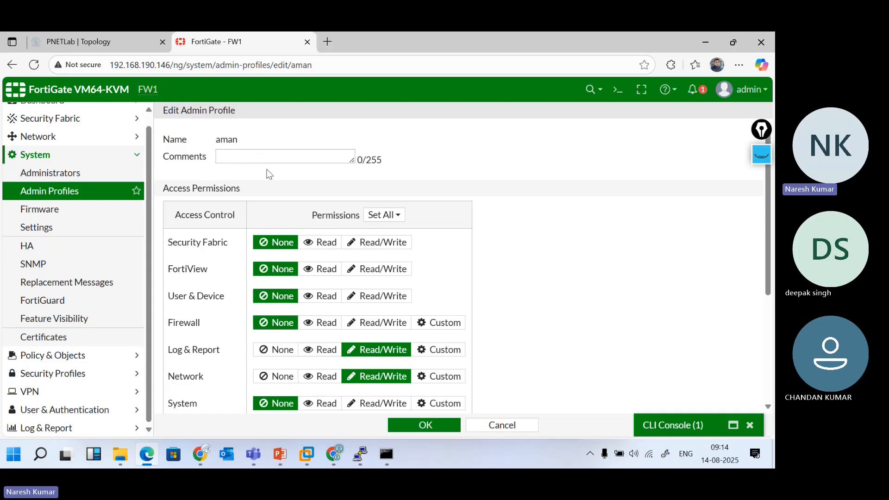
pyautogui.click(479, 422)
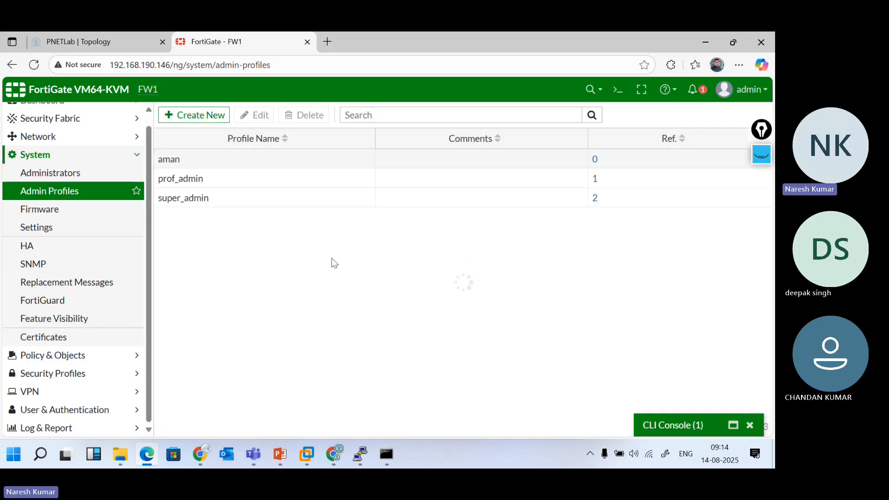
pyautogui.click(223, 163)
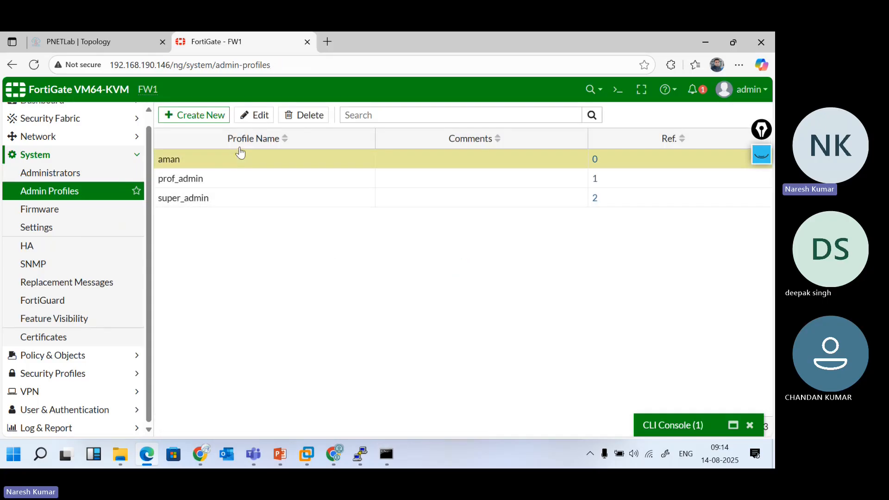
pyautogui.click(301, 116)
pyautogui.click(602, 178)
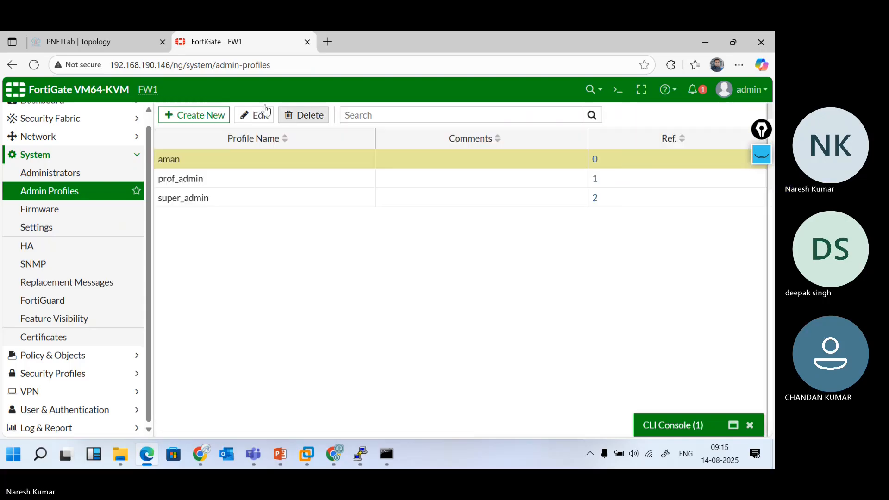
# Create and save an Intern profile with Read/Write on Network and Log & Report
pyautogui.click(200, 118)
pyautogui.click(244, 136)
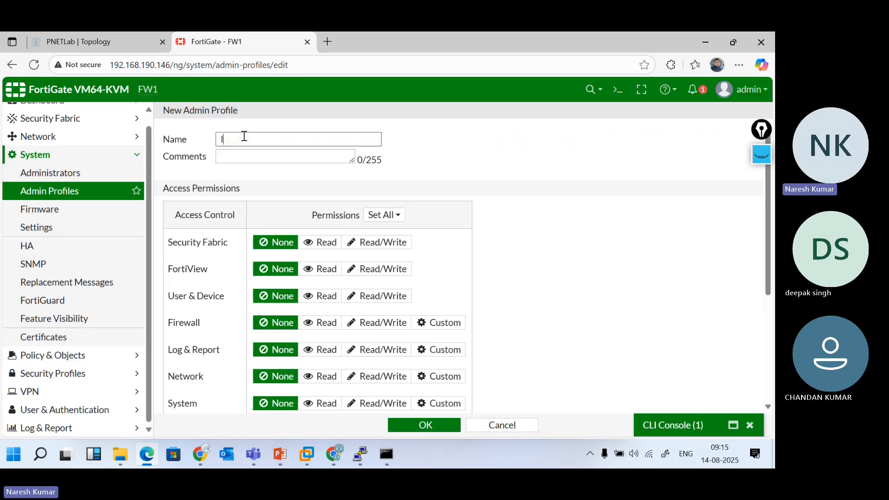
pyautogui.write('Intern')
pyautogui.click(393, 383)
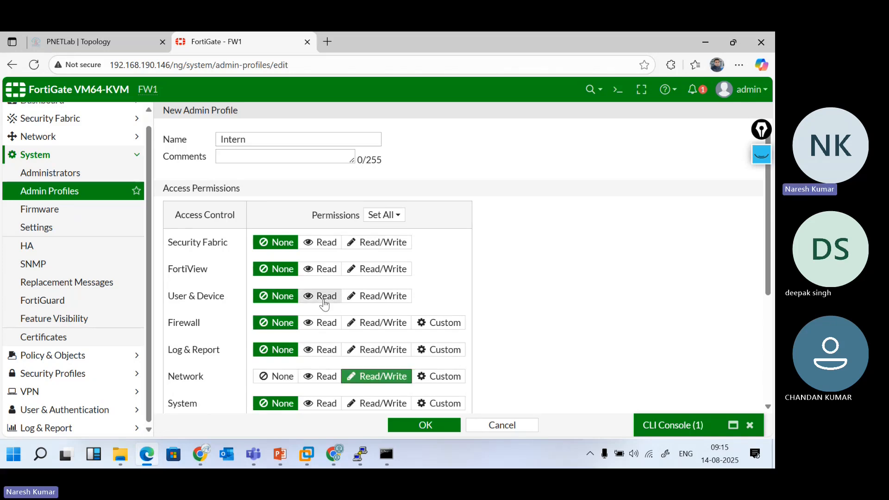
pyautogui.scroll(-1, 358, 329)
pyautogui.scroll(-1, 358, 330)
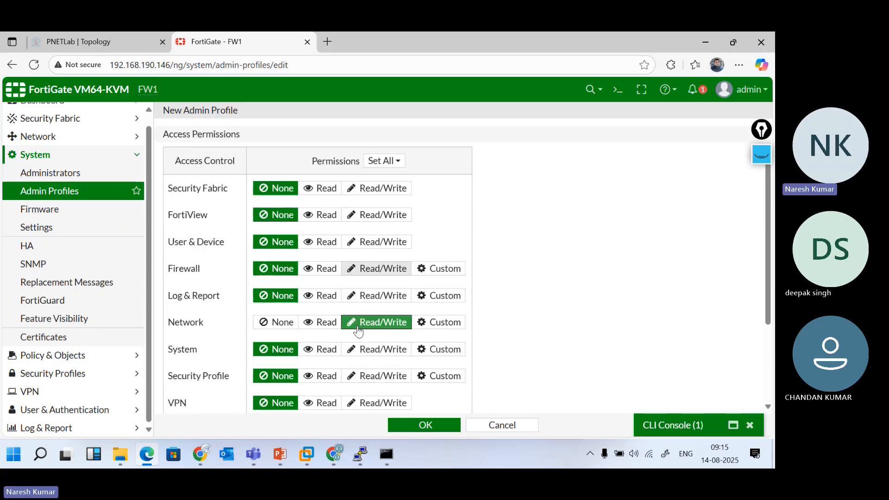
pyautogui.scroll(-4, 358, 329)
pyautogui.scroll(1, 358, 330)
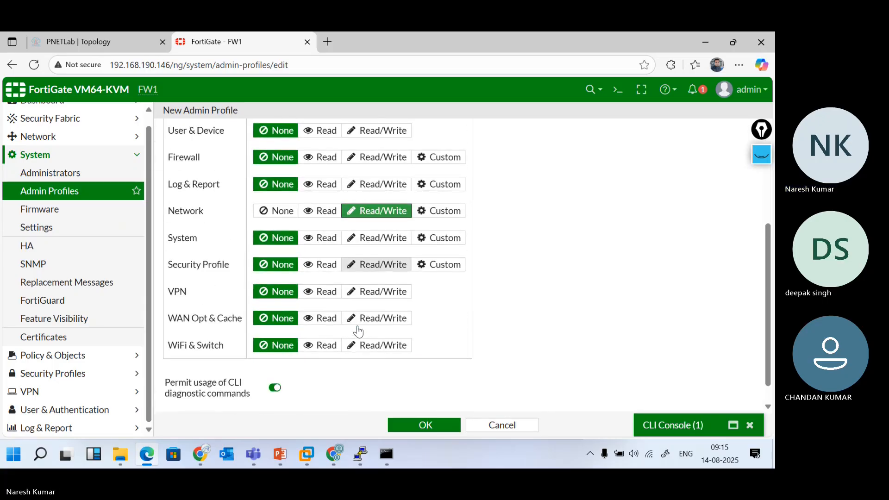
pyautogui.scroll(4, 358, 329)
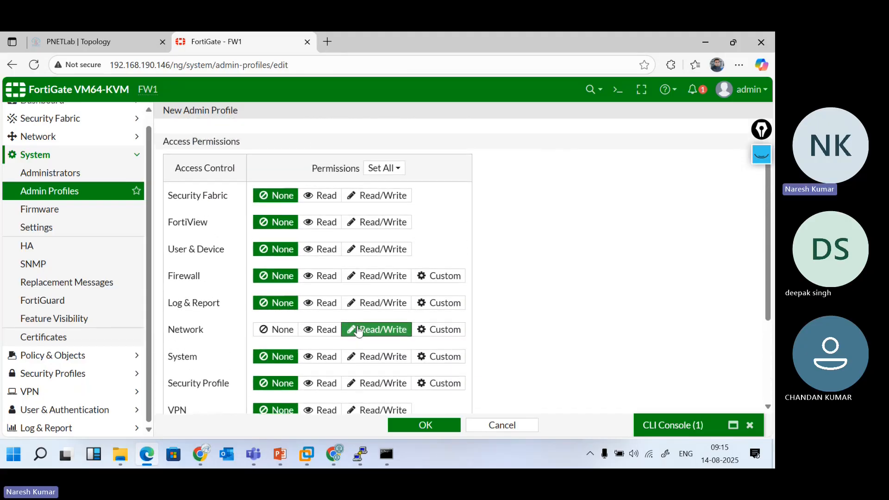
pyautogui.scroll(1, 358, 329)
pyautogui.click(387, 315)
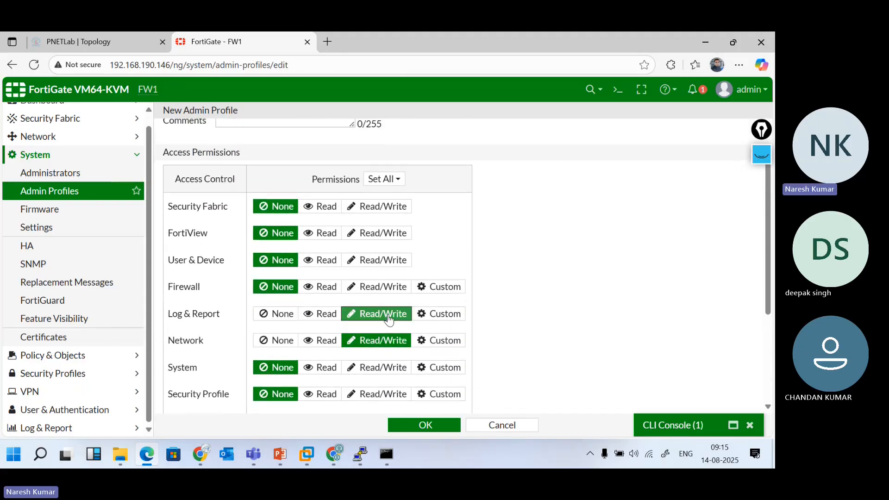
pyautogui.click(441, 424)
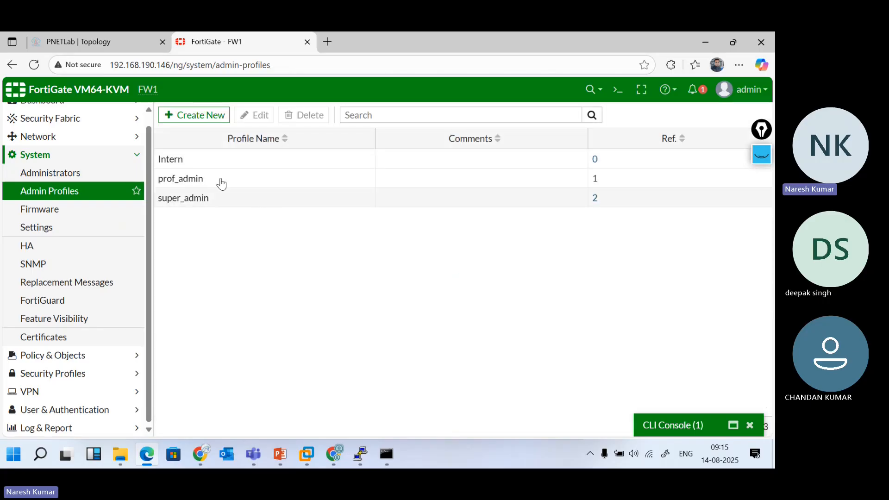
# Create a new local administrator account, entering its username, password and confirmation
pyautogui.click(50, 173)
pyautogui.click(211, 115)
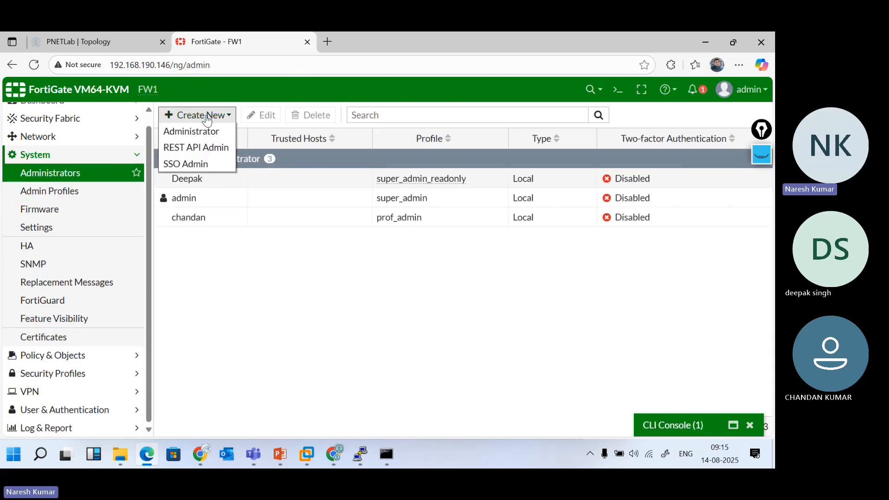
pyautogui.click(217, 132)
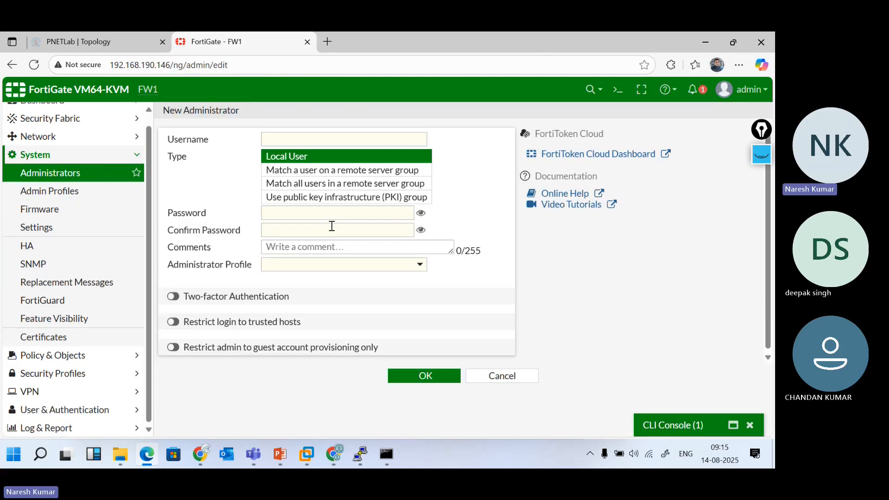
pyautogui.click(309, 139)
pyautogui.write('aman')
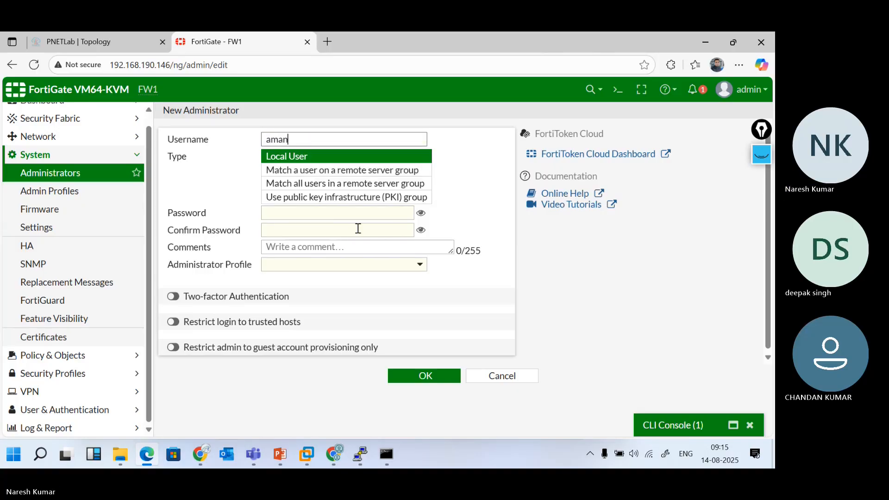
pyautogui.click(359, 215)
pyautogui.write('12345')
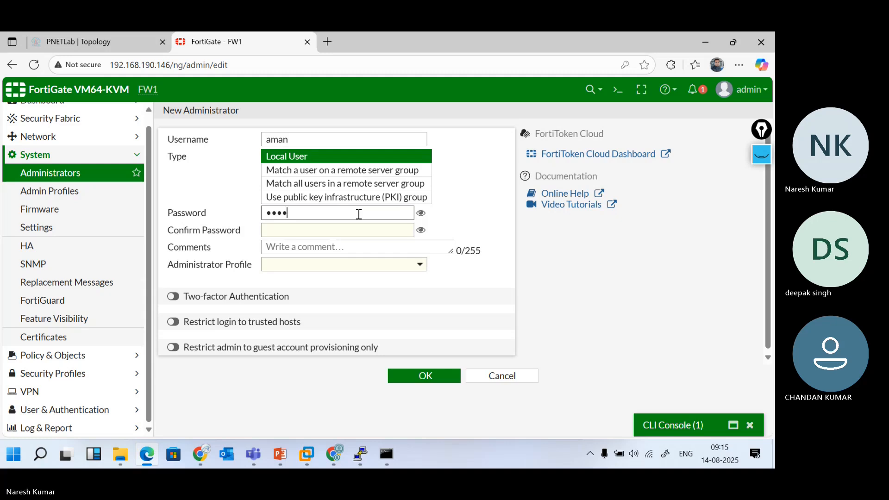
pyautogui.click(340, 234)
pyautogui.write('12345')
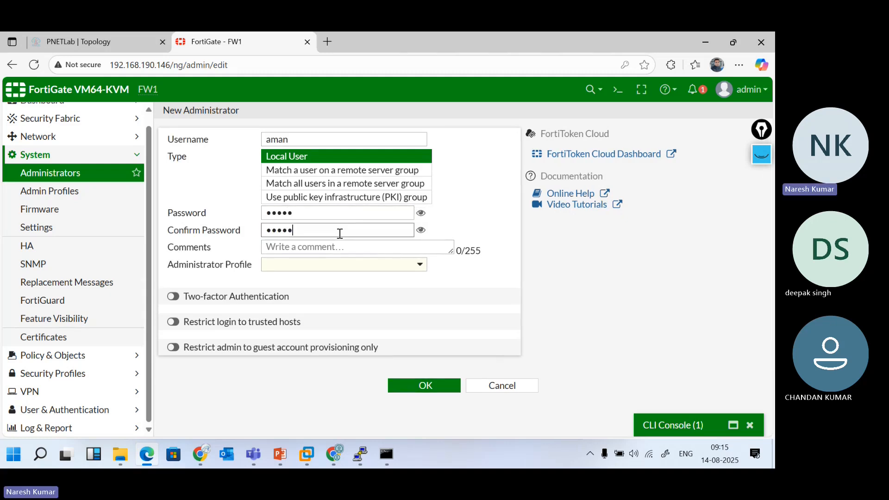
# Assign the Intern profile, save the administrator, and decline the browser's password prompt
pyautogui.click(359, 266)
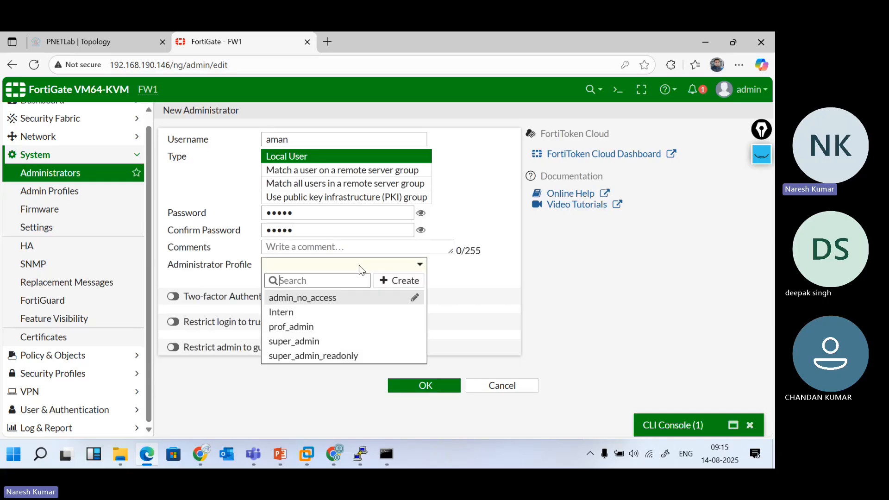
pyautogui.click(290, 317)
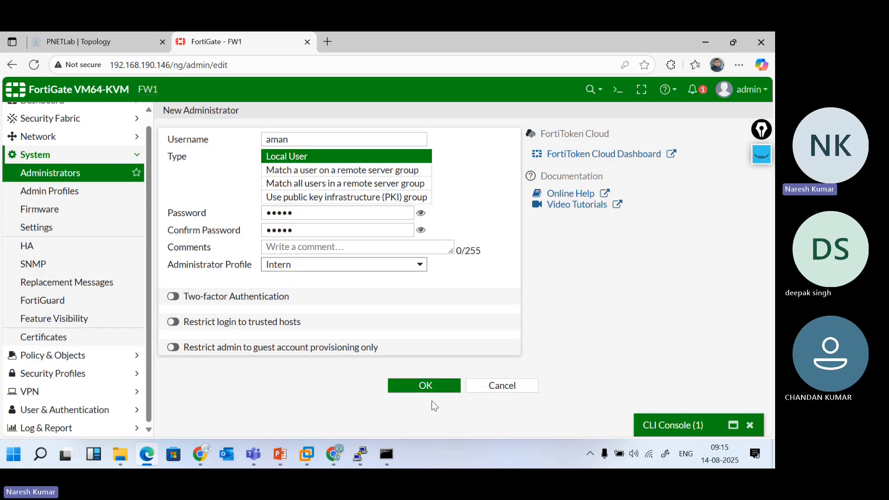
pyautogui.click(413, 392)
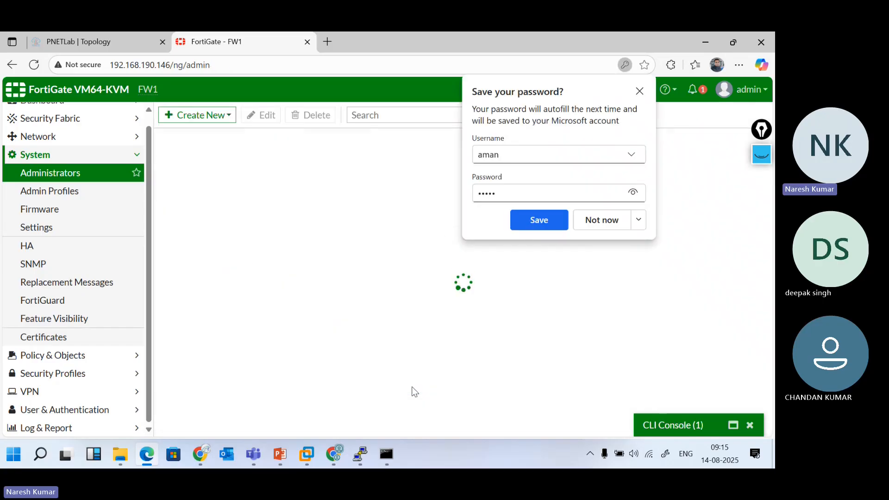
pyautogui.click(601, 220)
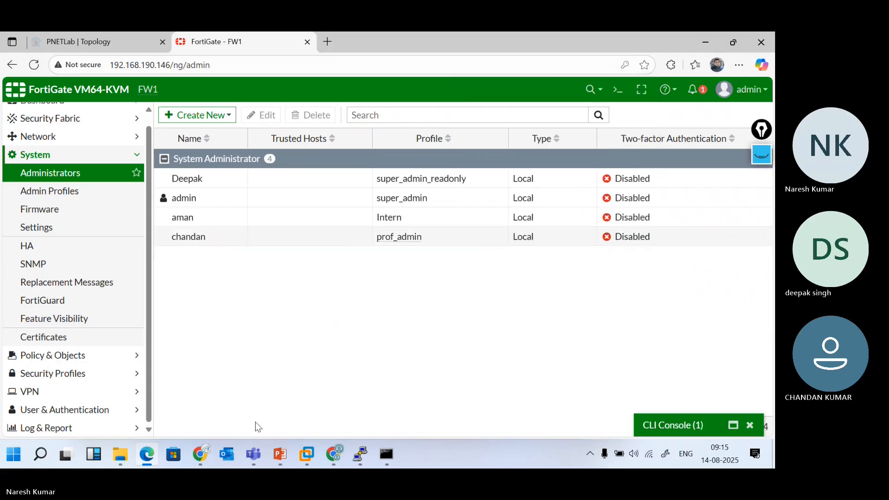
# In Chrome, enter the new administrator's username and password on the FortiGate login page
pyautogui.click(199, 462)
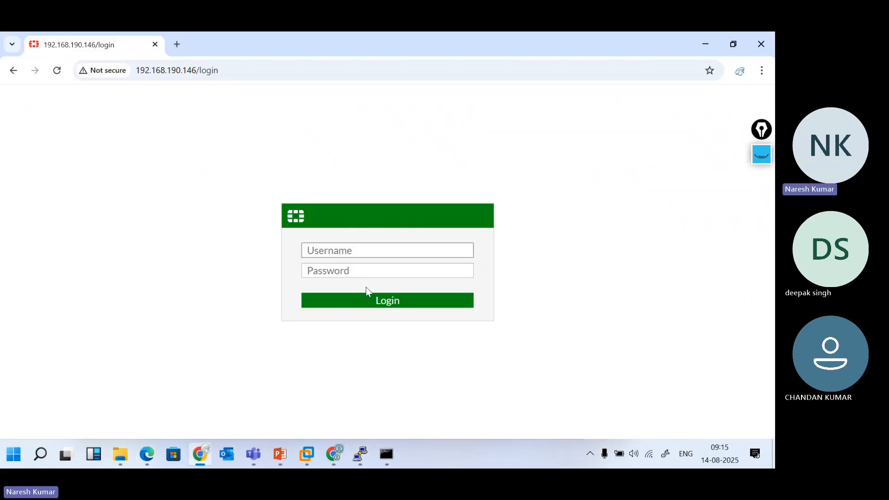
pyautogui.write('admin')
pyautogui.press('Tab')
pyautogui.write('*')
pyautogui.hotkey('shift', 'Tab')
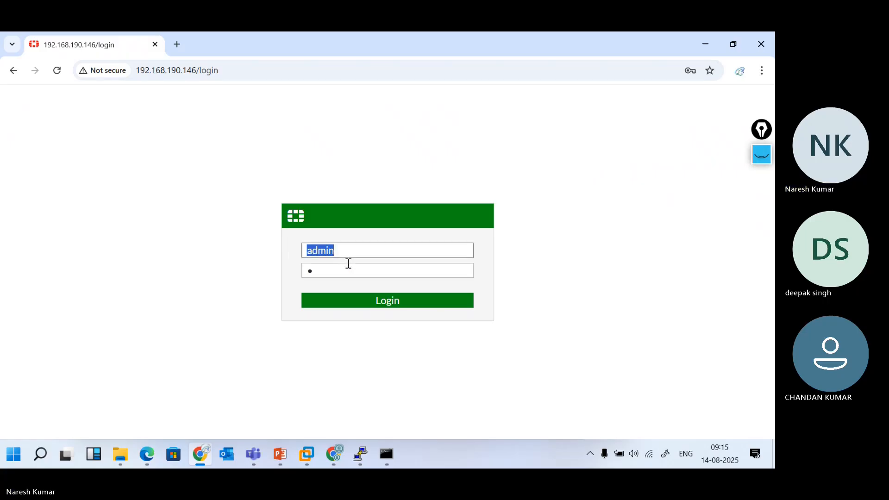
pyautogui.write('admi')
pyautogui.press('BackSpace')
pyautogui.press('BackSpace')
pyautogui.press('BackSpace')
pyautogui.write('man')
pyautogui.press('Tab')
pyautogui.write('*')
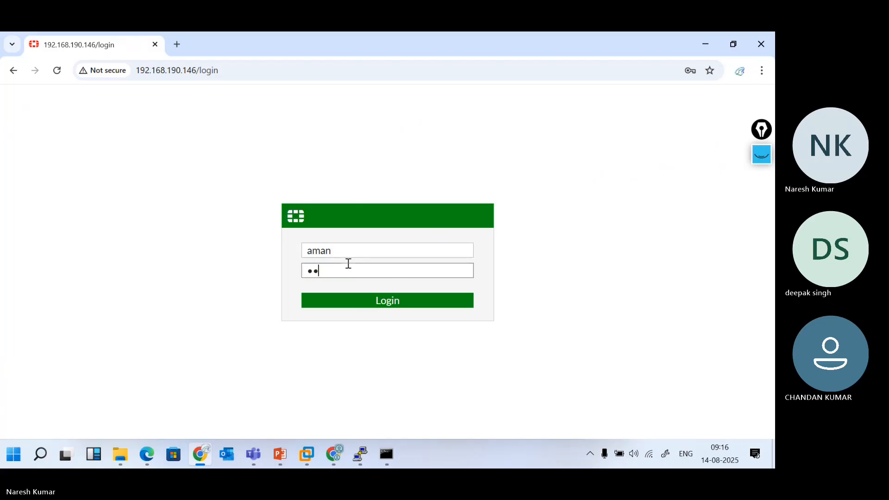
pyautogui.write('****')
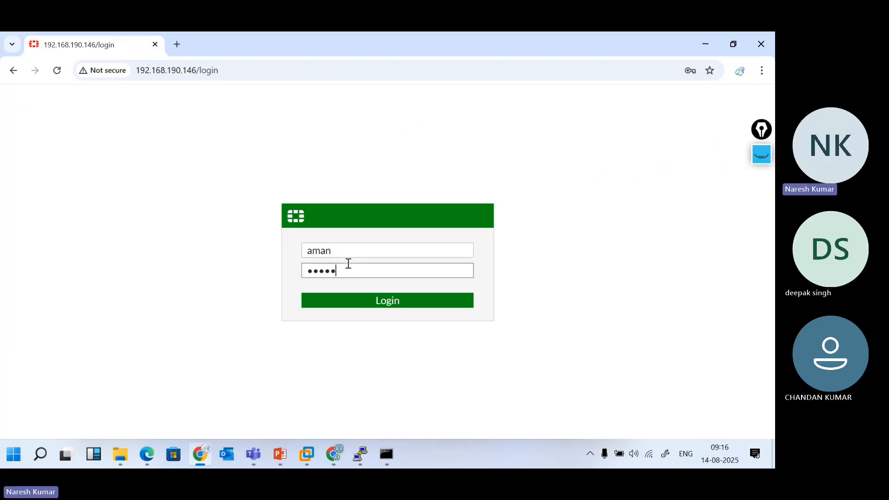
# Log in, dismiss the breached-password warning, and postpone the initial setup
pyautogui.click(369, 301)
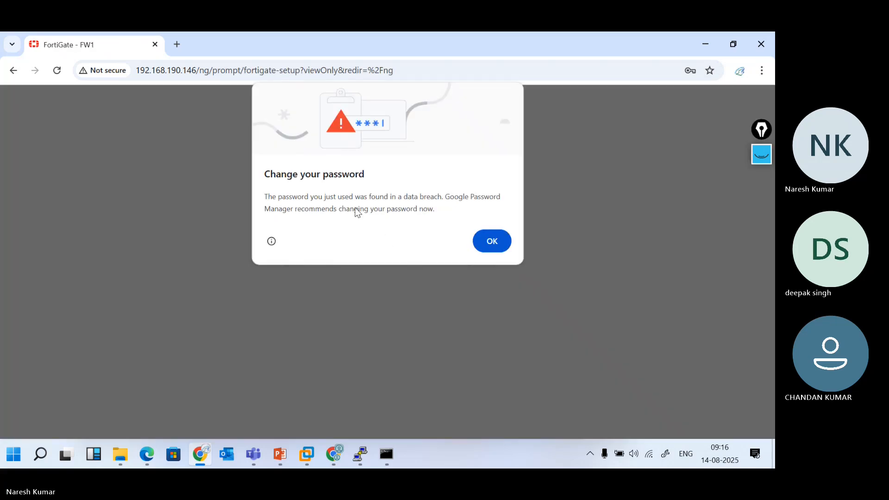
pyautogui.click(492, 241)
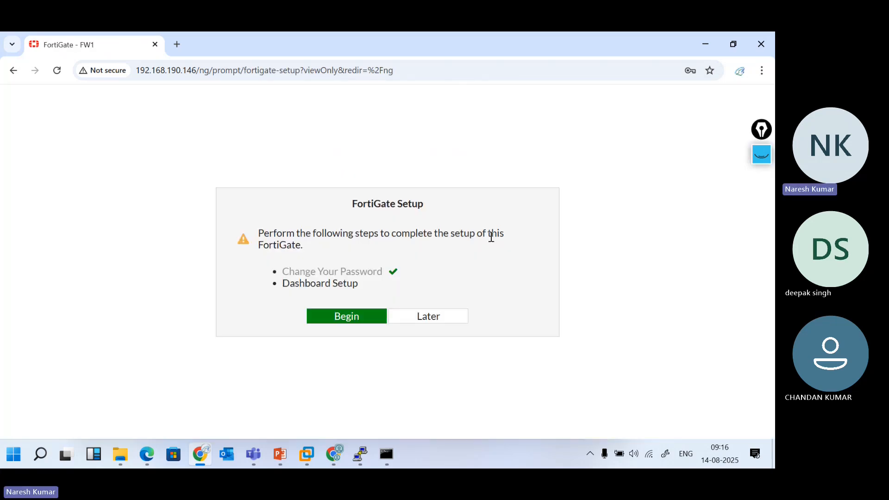
pyautogui.click(438, 318)
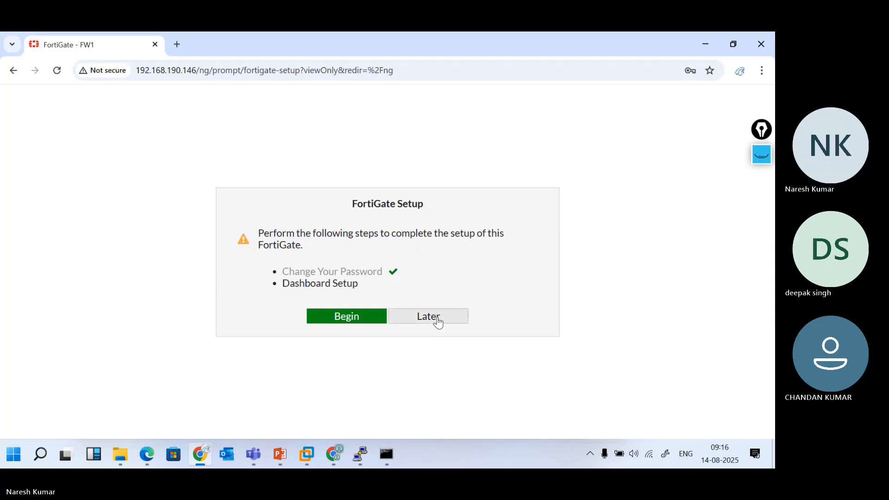
# Dismiss the FortiOS 6.4.4 notice and open the Network > Interfaces list
pyautogui.click(417, 431)
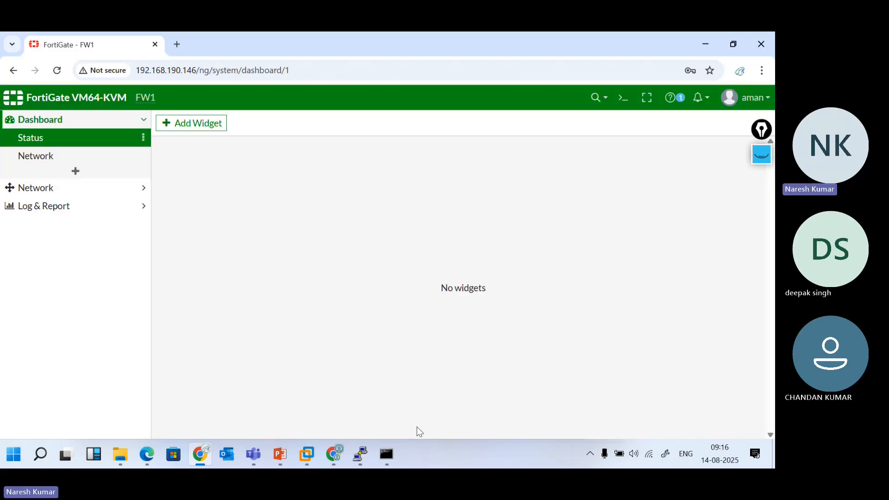
pyautogui.click(62, 191)
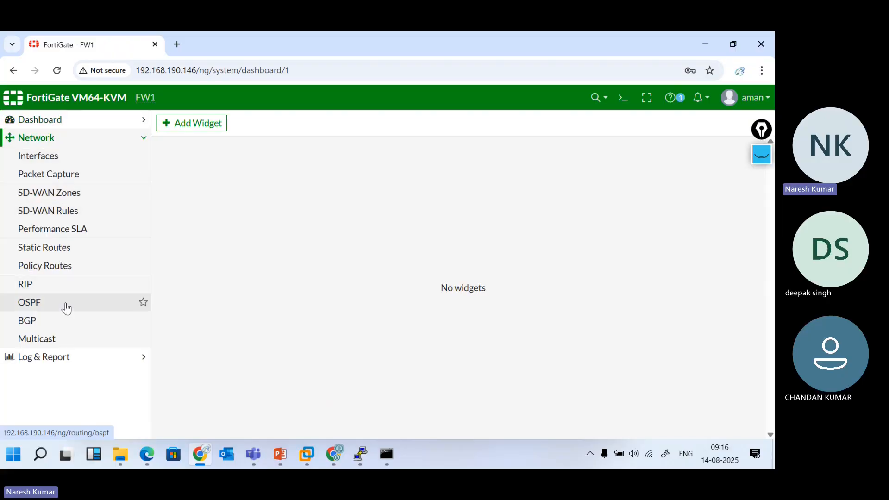
pyautogui.click(38, 155)
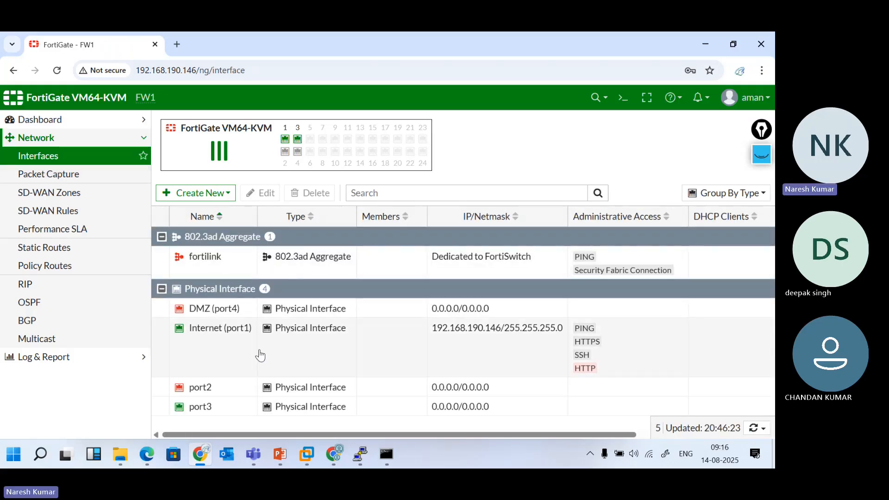
pyautogui.doubleClick(235, 357)
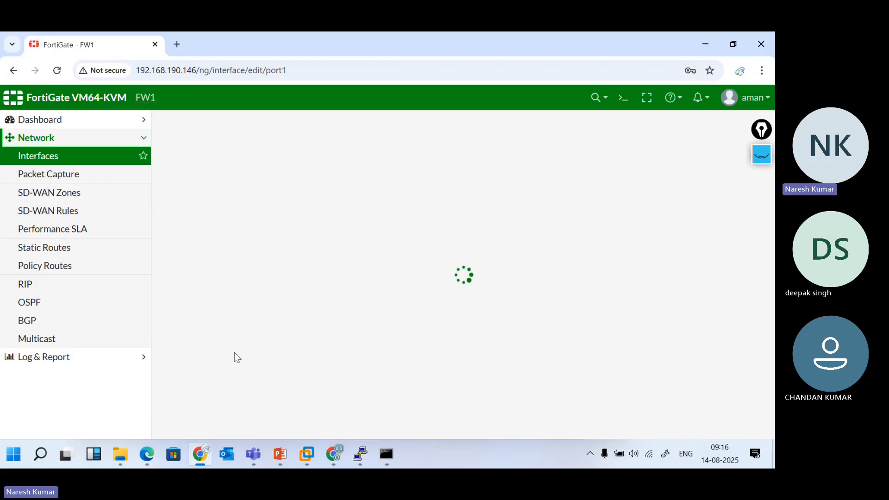
pyautogui.click(494, 429)
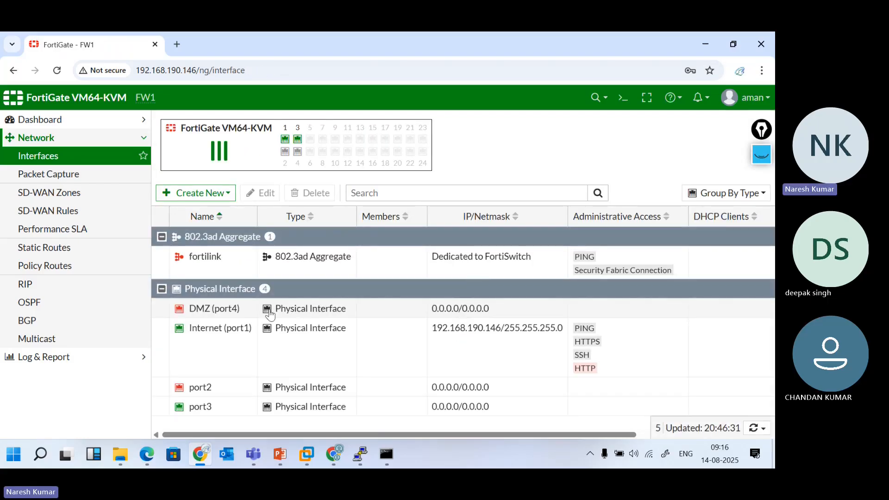
# Change the port4 interface alias from DMZ to Local and save it
pyautogui.doubleClick(243, 308)
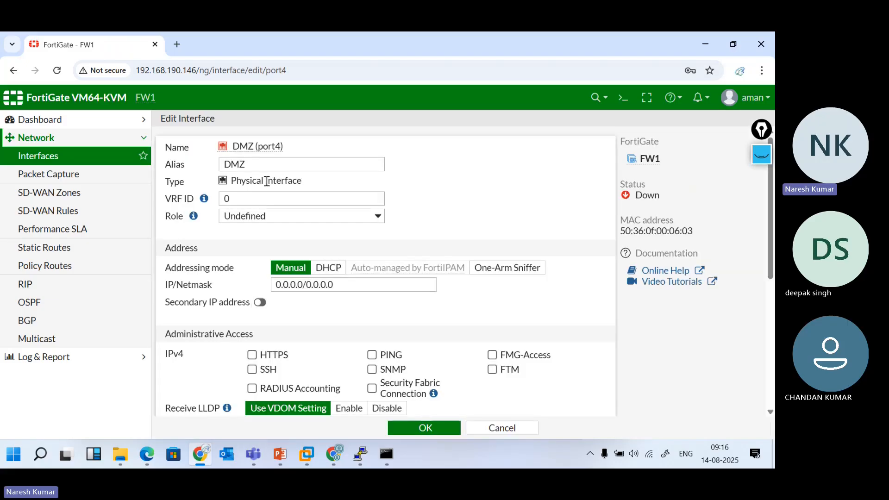
pyautogui.moveTo(256, 162); pyautogui.dragTo(177, 155)
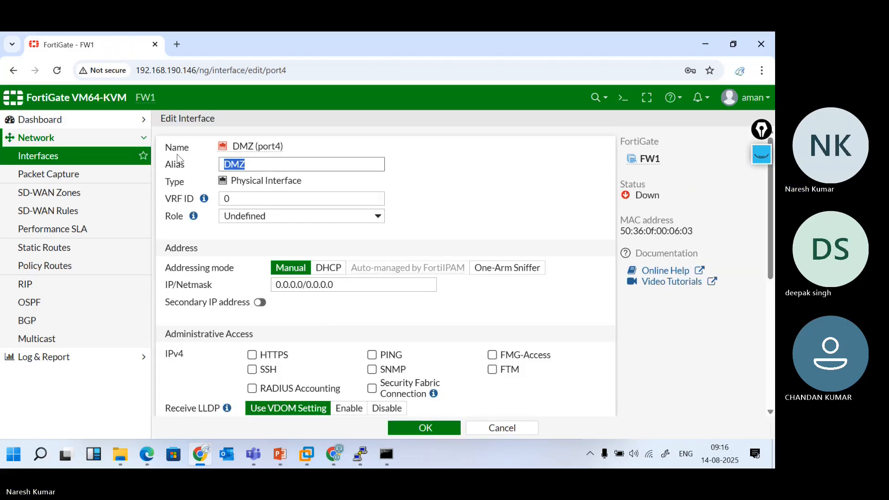
pyautogui.press('Right')
pyautogui.write('2')
pyautogui.press('BackSpace')
pyautogui.press('BackSpace')
pyautogui.press('BackSpace')
pyautogui.press('BackSpace')
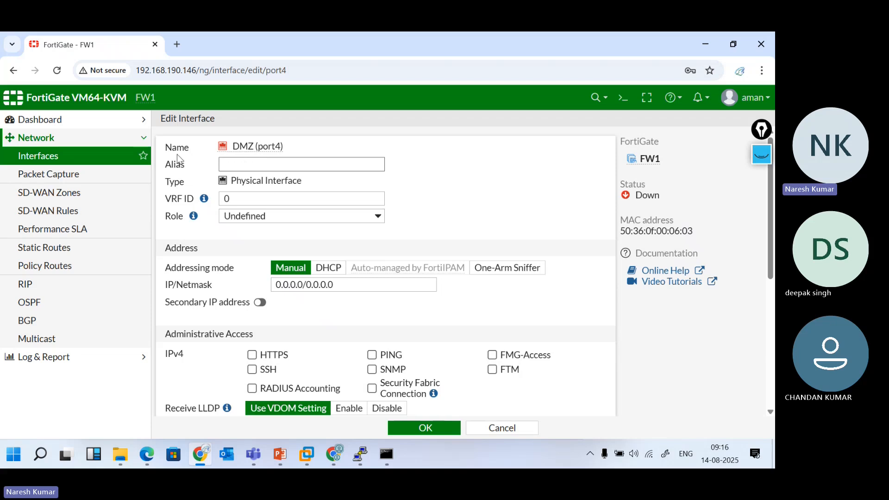
pyautogui.write('T')
pyautogui.press('BackSpace')
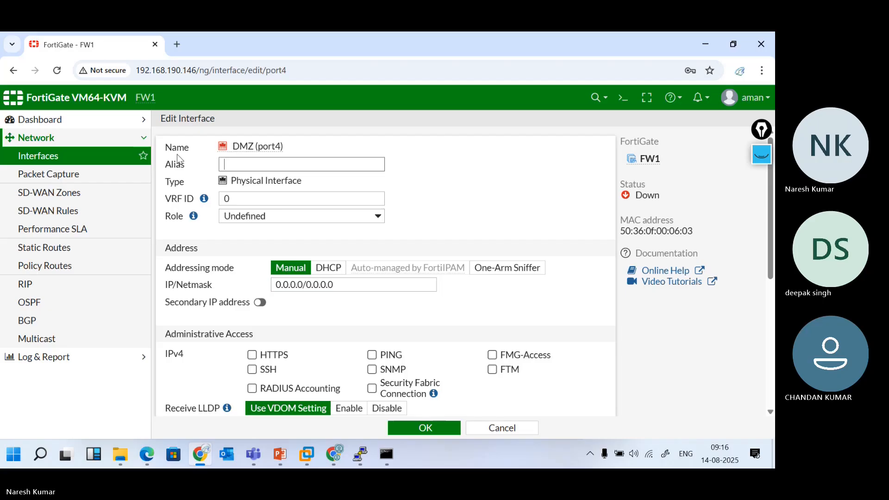
pyautogui.write('Local')
pyautogui.press('BackSpace')
pyautogui.press('BackSpace')
pyautogui.press('BackSpace')
pyautogui.press('BackSpace')
pyautogui.press('BackSpace')
pyautogui.write('Local')
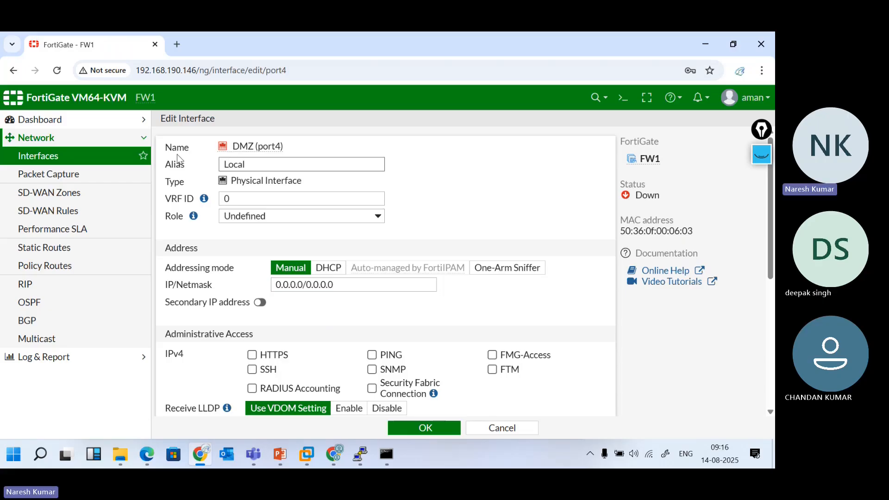
pyautogui.click(424, 429)
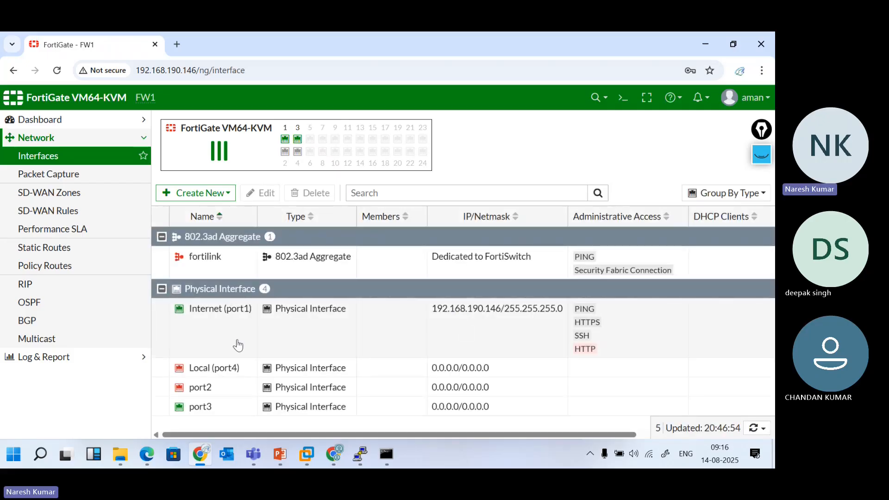
# Browse SD-WAN Zones, SD-WAN Rules and the Status dashboard's widget list without changes
pyautogui.click(211, 371)
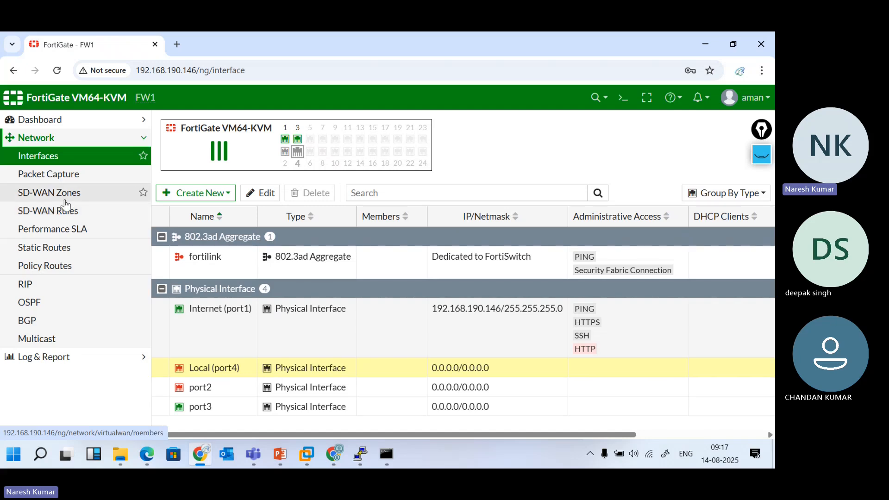
pyautogui.click(60, 198)
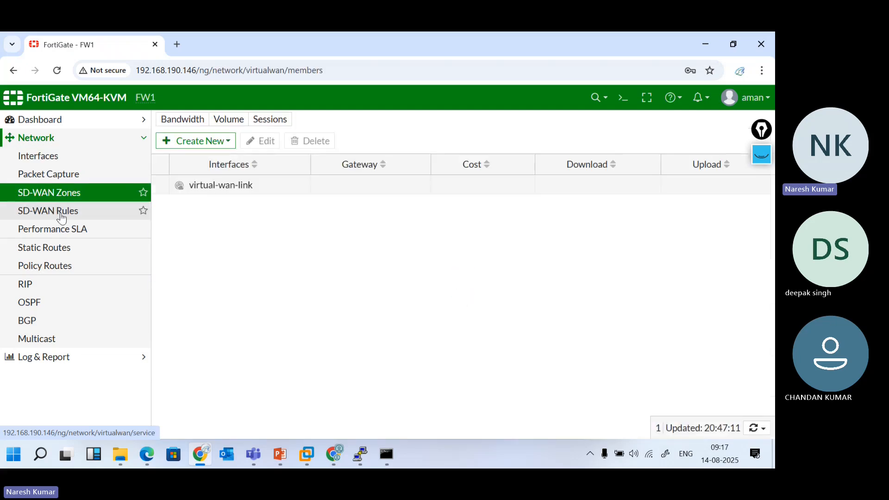
pyautogui.click(62, 215)
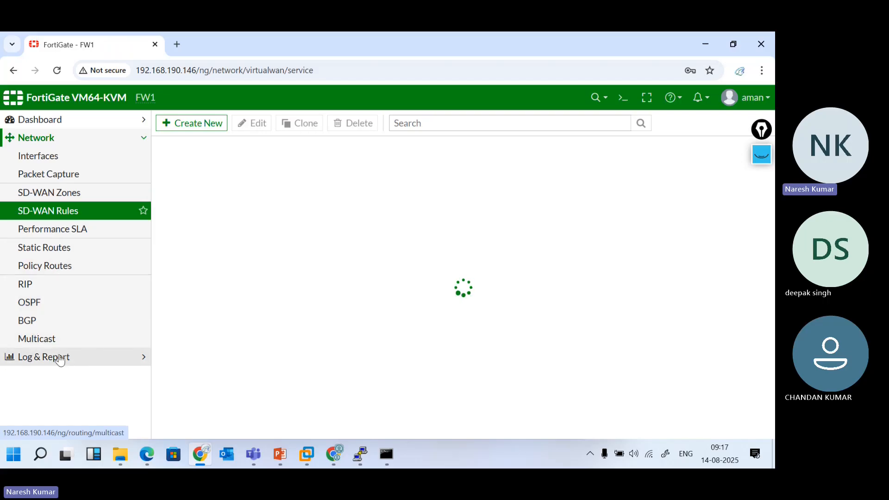
pyautogui.click(54, 119)
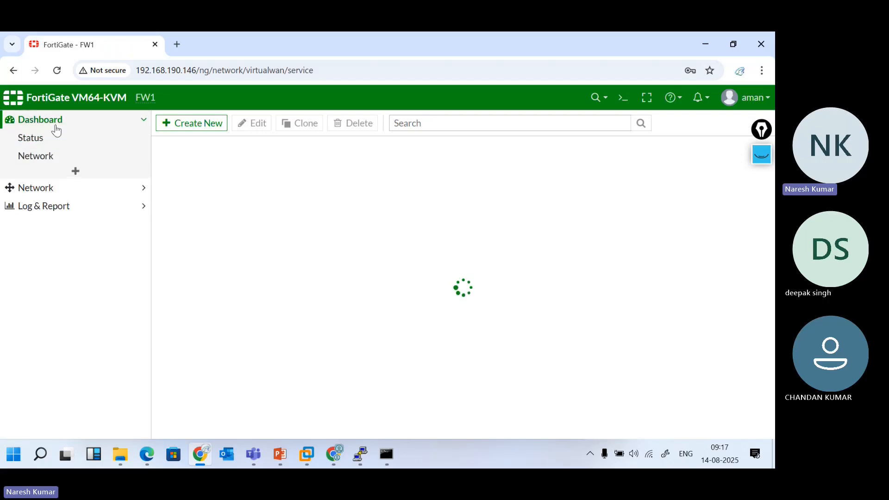
pyautogui.click(54, 138)
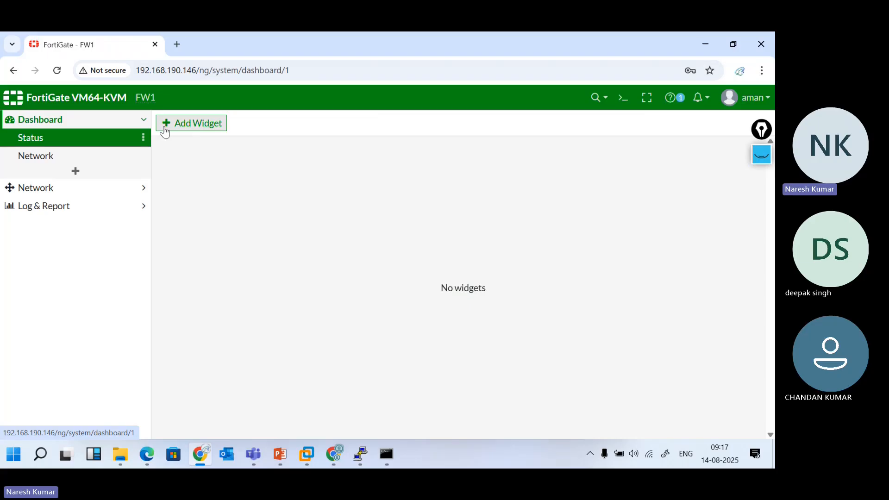
pyautogui.click(184, 126)
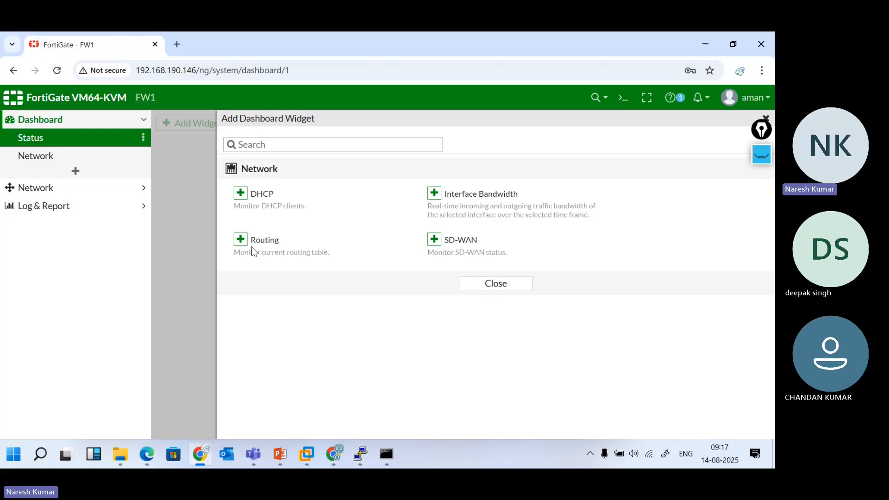
pyautogui.click(493, 284)
# View the Forward Traffic log, then the Local Traffic log under Log & Report
pyautogui.click(105, 204)
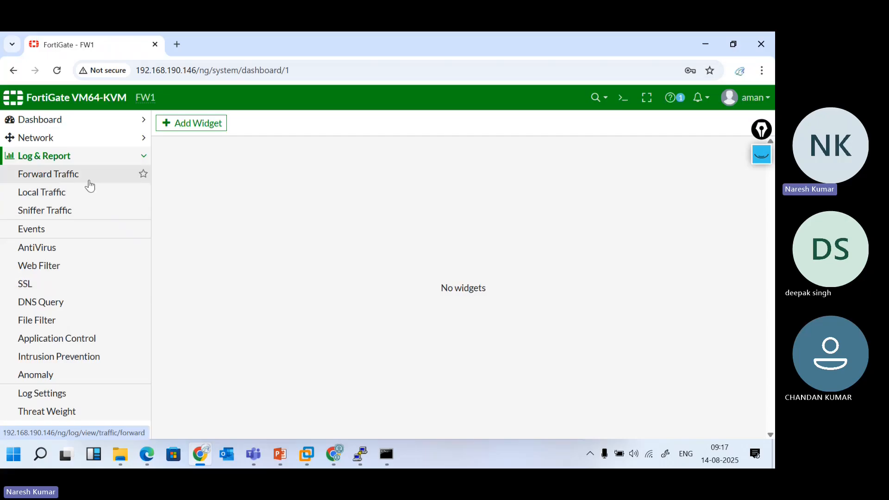
pyautogui.click(72, 177)
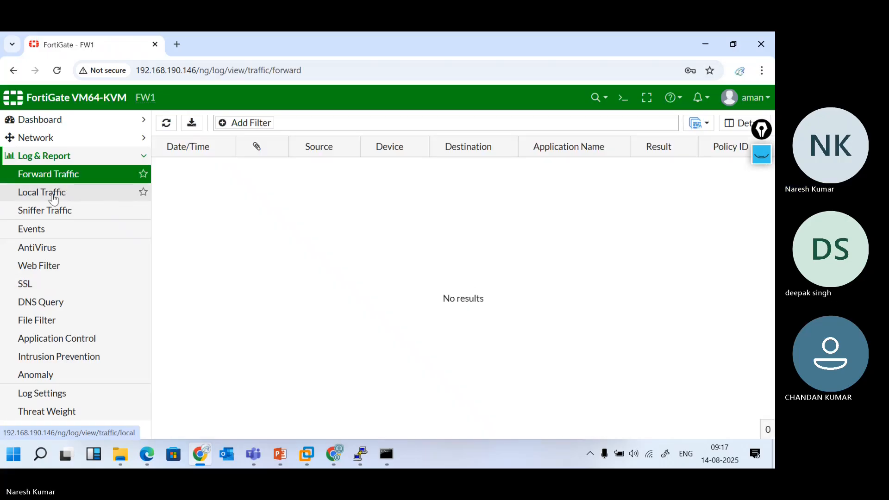
pyautogui.click(54, 199)
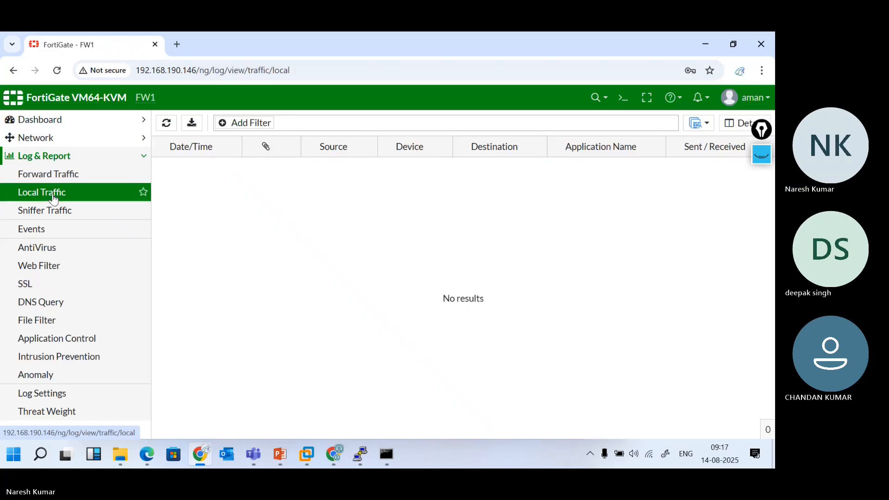
# Explore 'config system' completions for g and interface in the CLI console, then close it
pyautogui.click(626, 97)
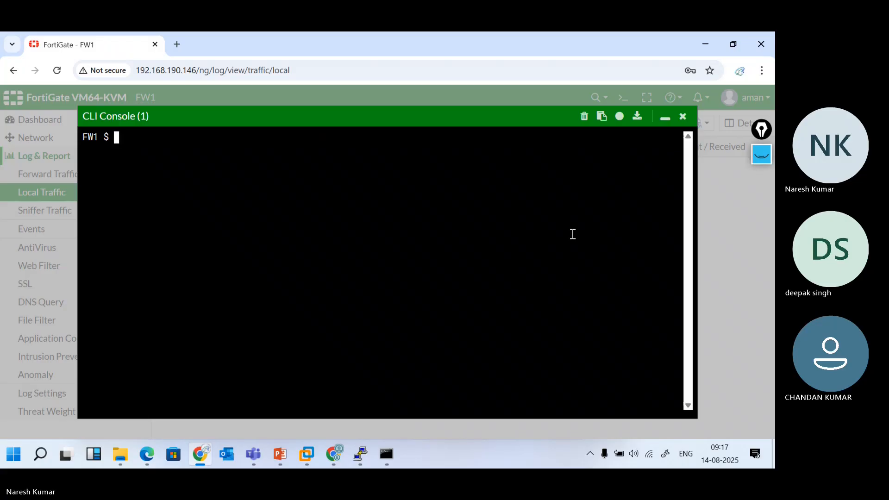
pyautogui.write('config system gl')
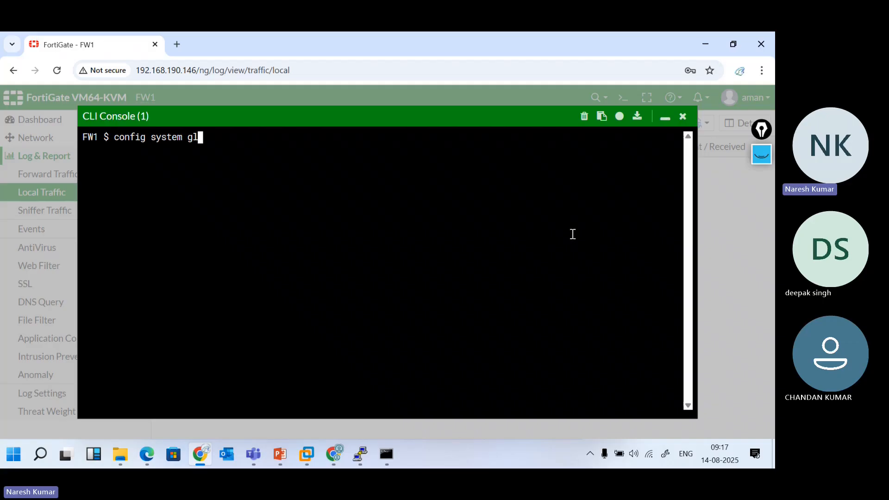
pyautogui.press('BackSpace')
pyautogui.press('Tab')
pyautogui.press('Tab')
pyautogui.press('Tab')
pyautogui.press('BackSpace')
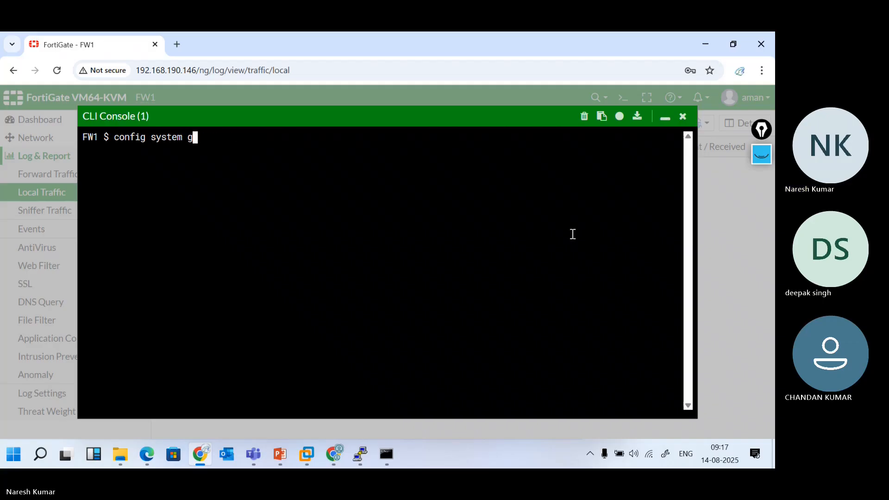
pyautogui.write('g')
pyautogui.press('?')
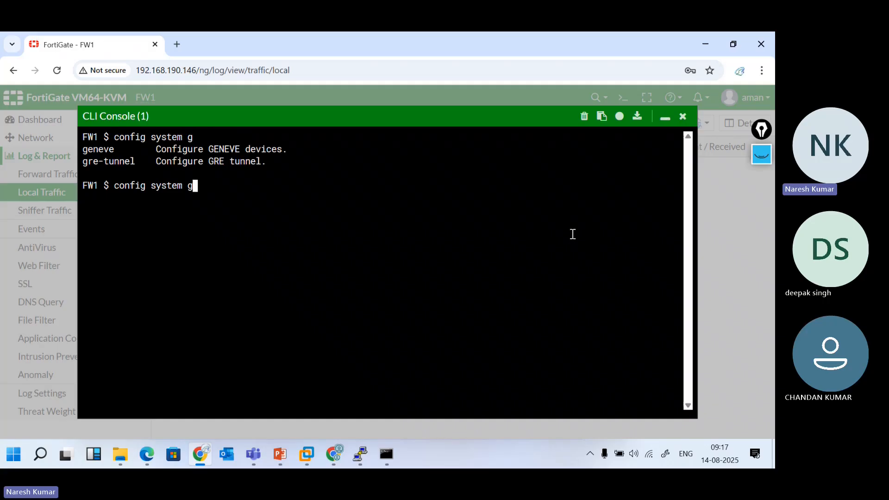
pyautogui.press('BackSpace')
pyautogui.press('BackSpace')
pyautogui.write('i')
pyautogui.press('Tab')
pyautogui.press('BackSpace')
pyautogui.press('BackSpace')
pyautogui.press('BackSpace')
pyautogui.press('BackSpace')
pyautogui.press('BackSpace')
pyautogui.press('BackSpace')
pyautogui.press('BackSpace')
pyautogui.press('BackSpace')
pyautogui.press('BackSpace')
pyautogui.press('BackSpace')
pyautogui.press('BackSpace')
pyautogui.press('BackSpace')
pyautogui.press('BackSpace')
pyautogui.press('BackSpace')
pyautogui.press('BackSpace')
pyautogui.press('BackSpace')
pyautogui.press('BackSpace')
pyautogui.press('BackSpace')
pyautogui.press('BackSpace')
pyautogui.press('BackSpace')
pyautogui.press('BackSpace')
pyautogui.press('BackSpace')
pyautogui.press('BackSpace')
pyautogui.press('BackSpace')
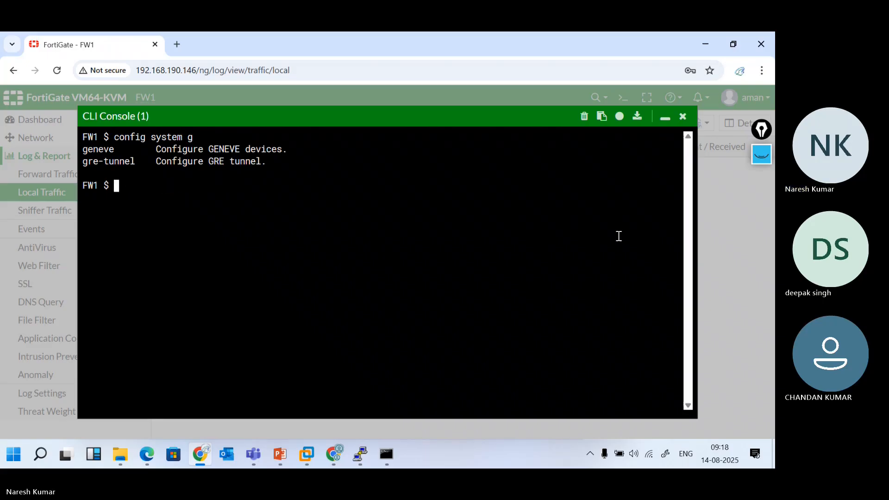
pyautogui.click(682, 116)
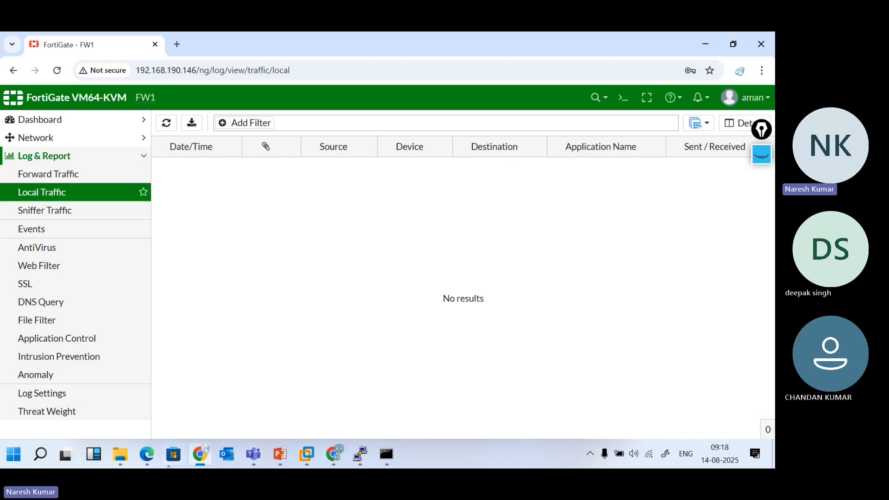
# Open the prof_admin administrator and enable Restrict login to trusted hosts
pyautogui.click(147, 462)
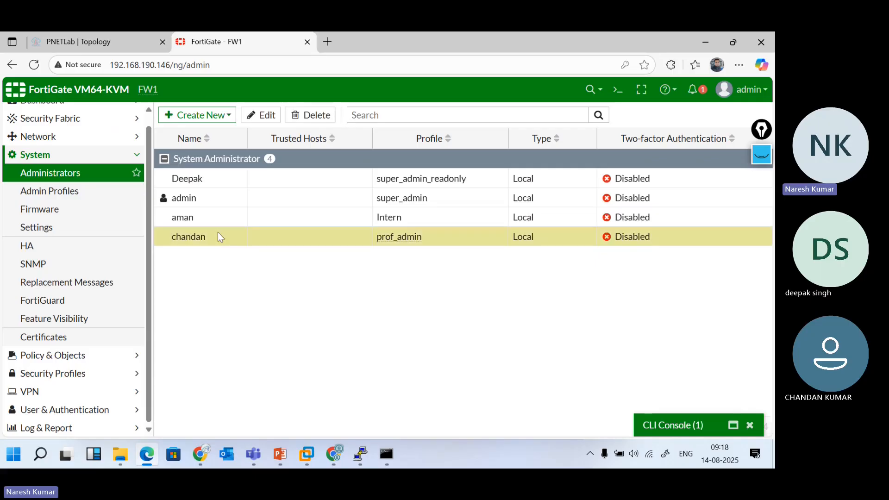
pyautogui.doubleClick(219, 238)
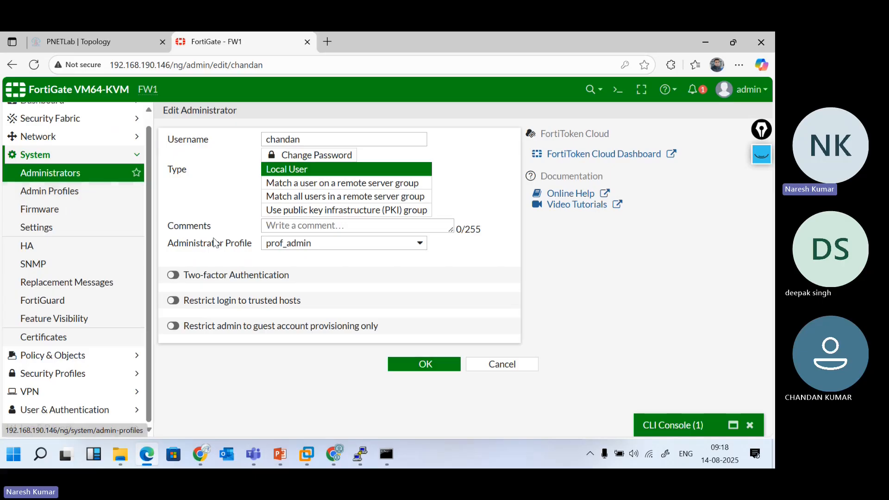
pyautogui.click(175, 277)
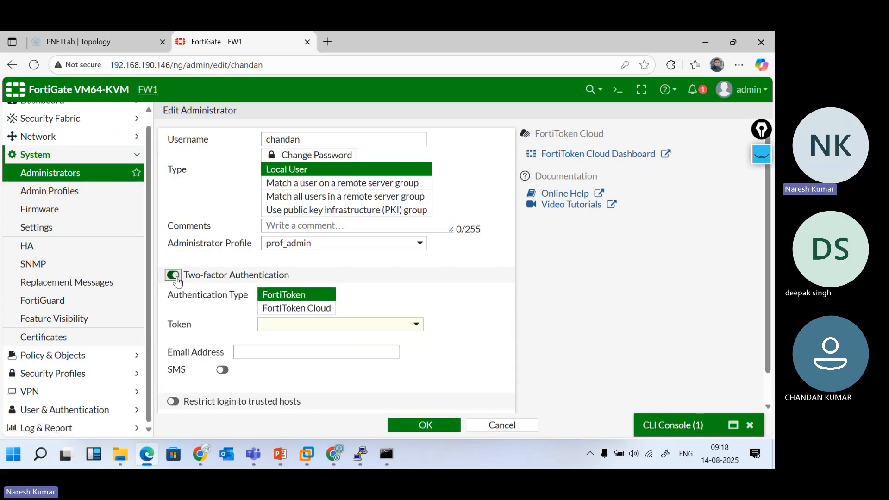
pyautogui.click(174, 276)
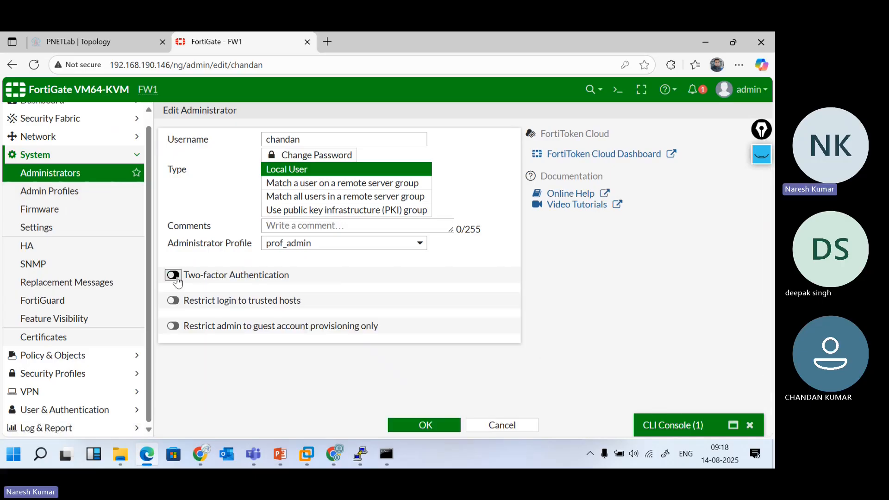
pyautogui.click(174, 301)
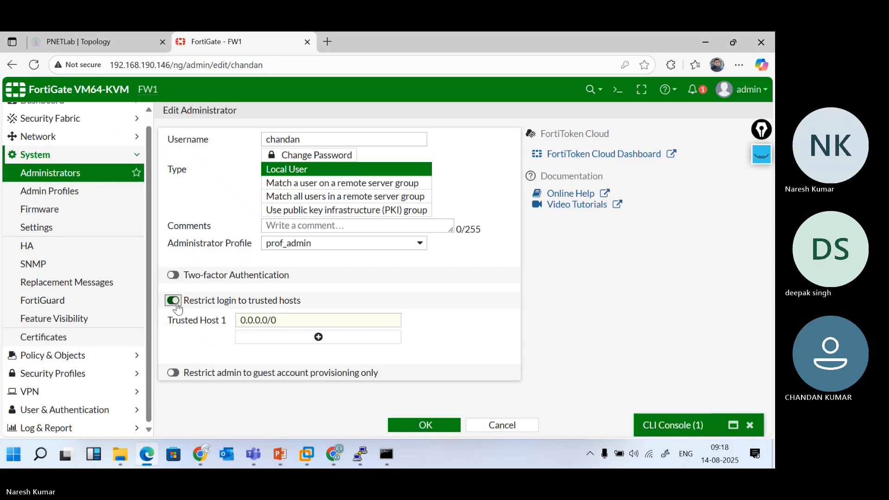
# Set Trusted Host 1 to 192.168.190.200/24 and save the administrator
pyautogui.click(289, 319)
pyautogui.tripleClick(241, 320)
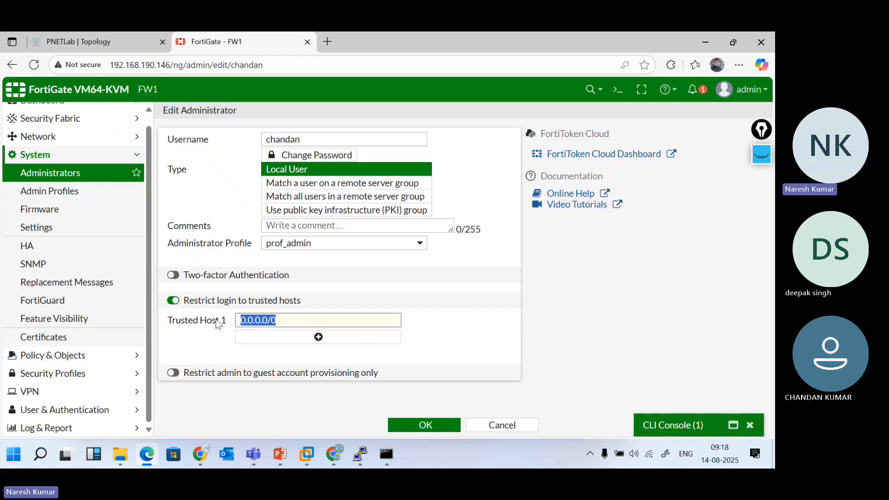
pyautogui.press('super+r')
pyautogui.press('Escape')
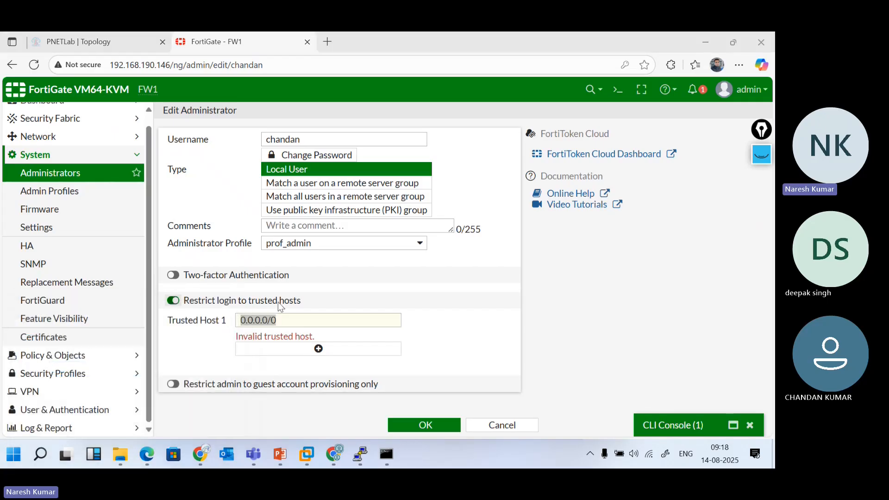
pyautogui.click(284, 319)
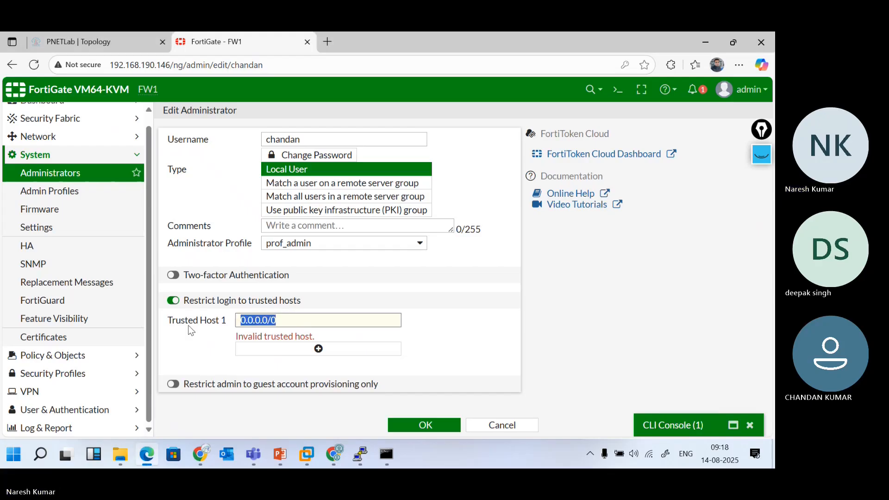
pyautogui.write('192.168.19')
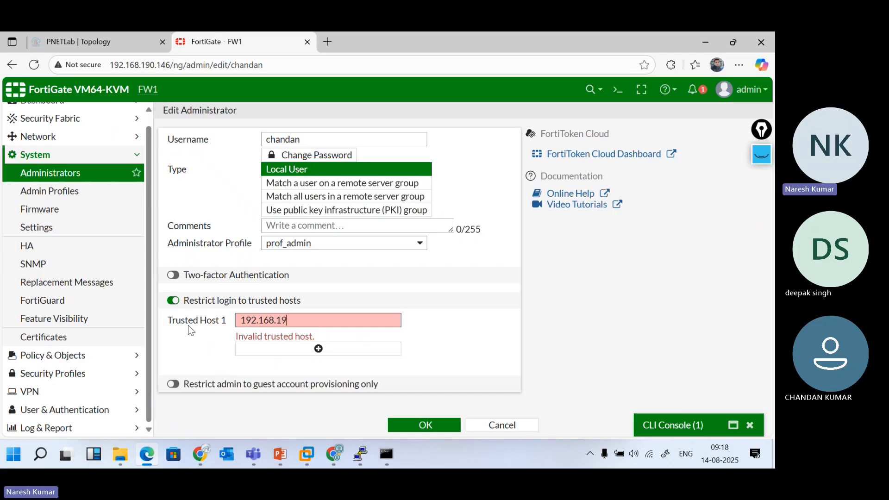
pyautogui.write('0.200/24')
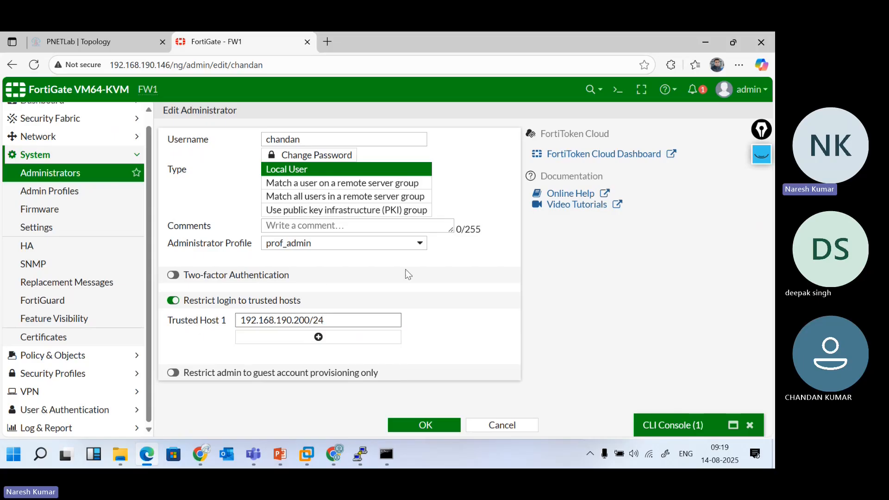
pyautogui.click(438, 431)
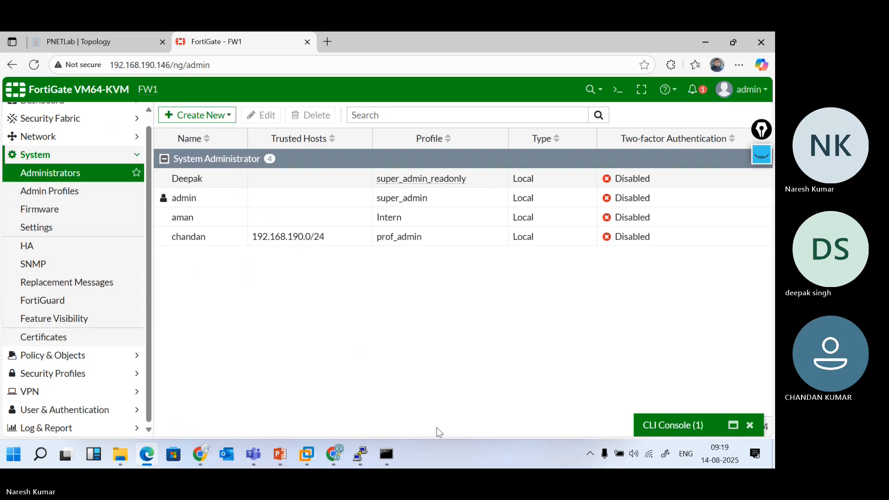
# Log out of the current admin session in the FortiGate browser window
pyautogui.click(335, 455)
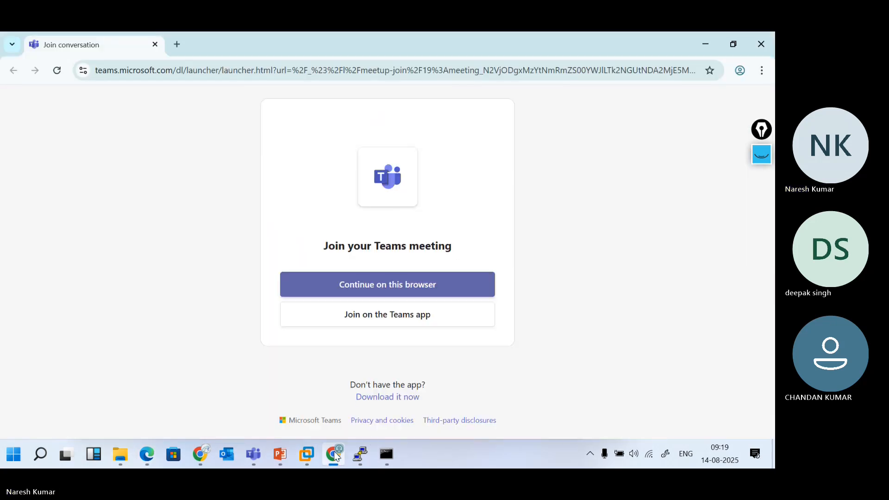
pyautogui.click(204, 453)
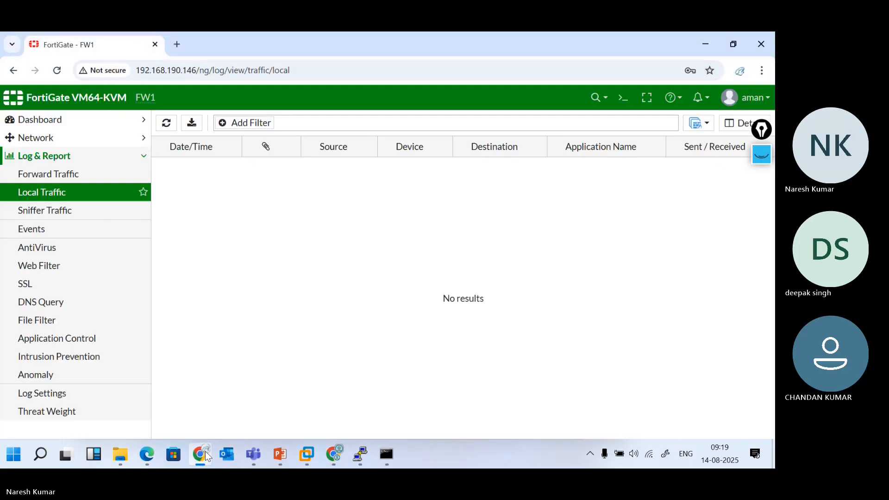
pyautogui.click(743, 100)
pyautogui.click(709, 175)
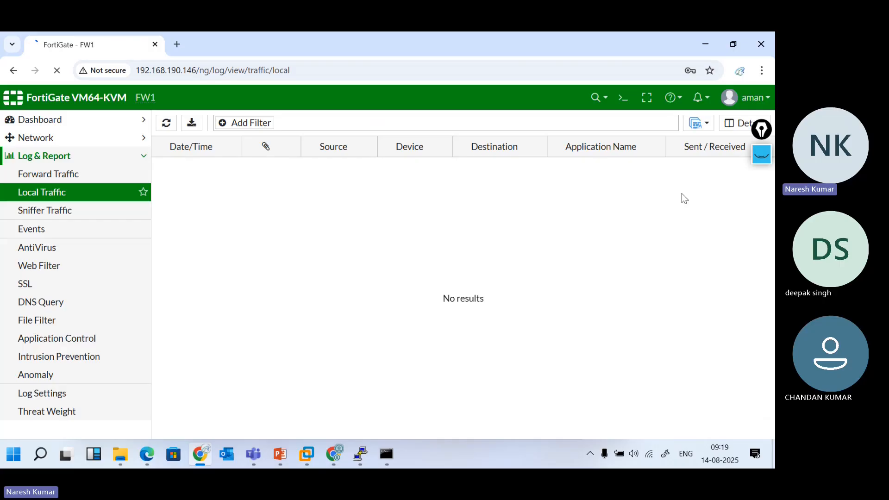
# Sign in as the restricted administrator and dismiss the password breach warning
pyautogui.write('ch')
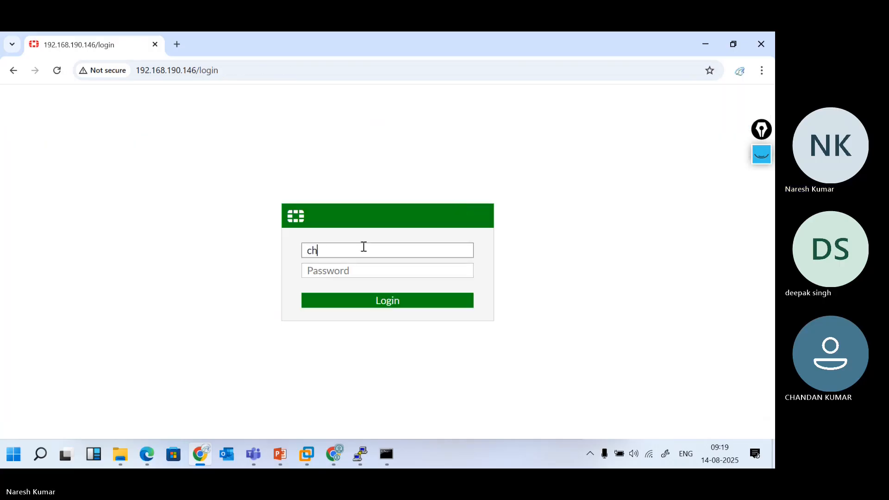
pyautogui.write('andan')
pyautogui.press('Tab')
pyautogui.write('•••••')
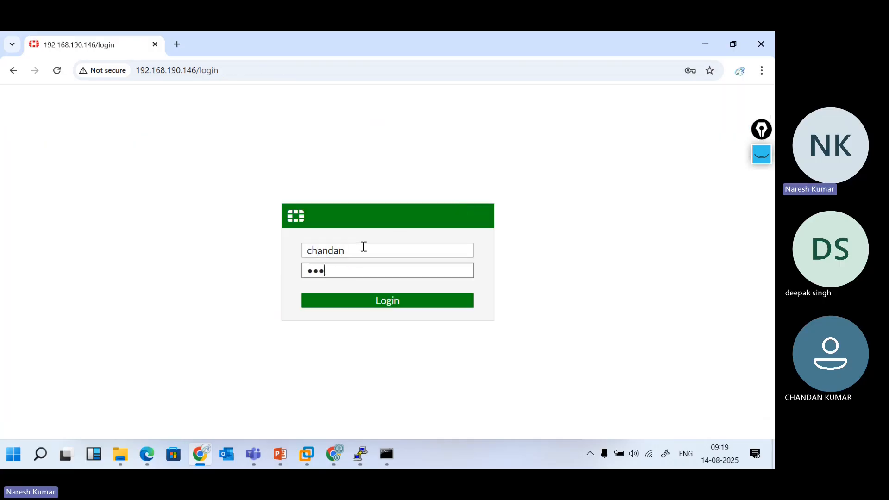
pyautogui.press('Return')
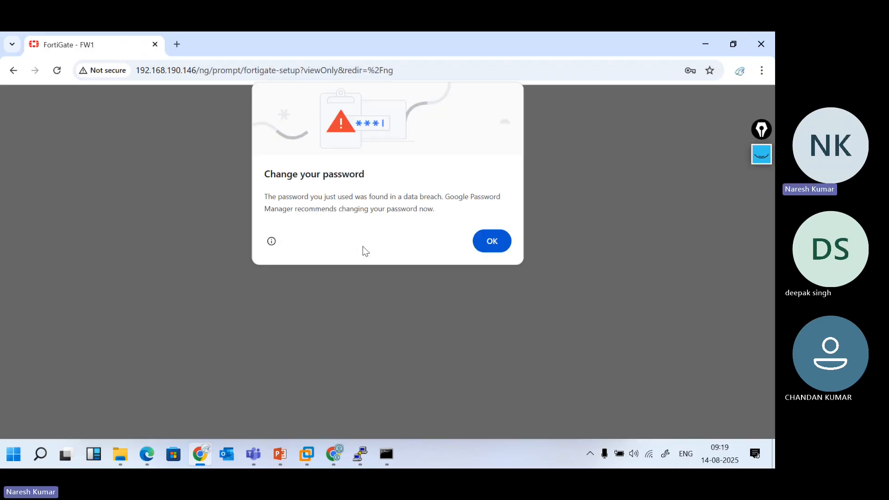
pyautogui.click(487, 239)
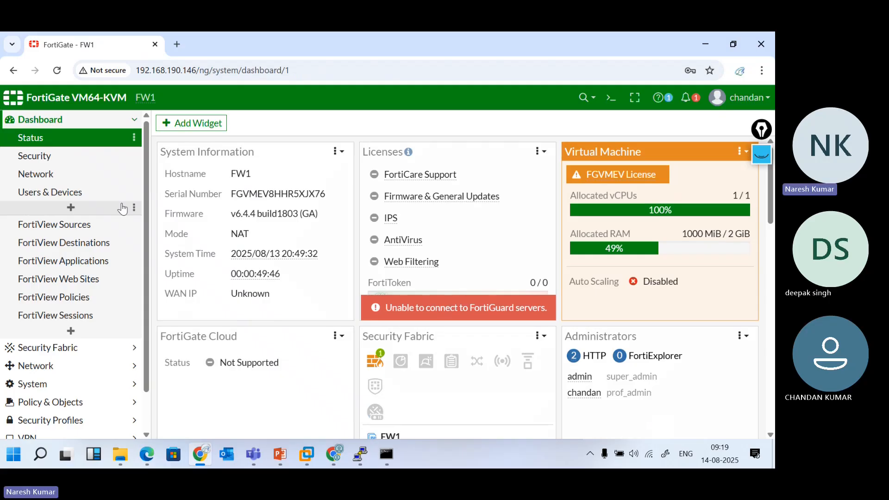
# Open a Command Prompt with cmd and run ipconfig
pyautogui.press('super+r')
pyautogui.write('cmd')
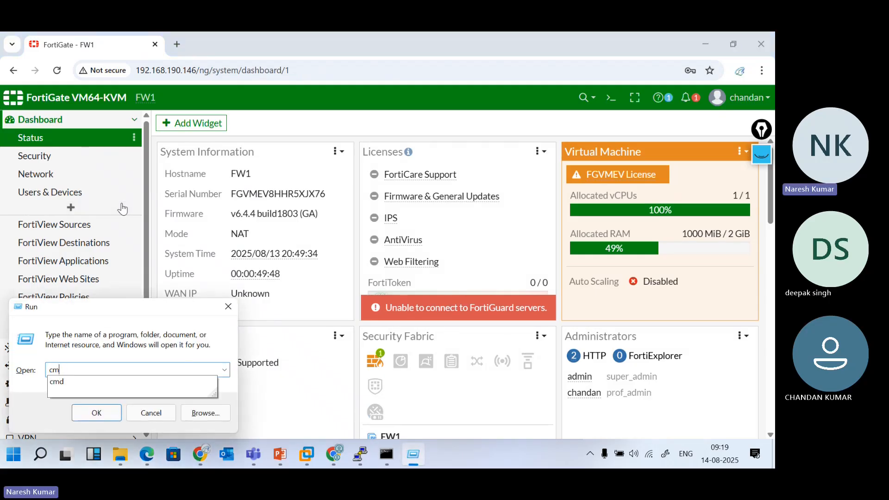
pyautogui.press('Return')
pyautogui.write('ipconfig')
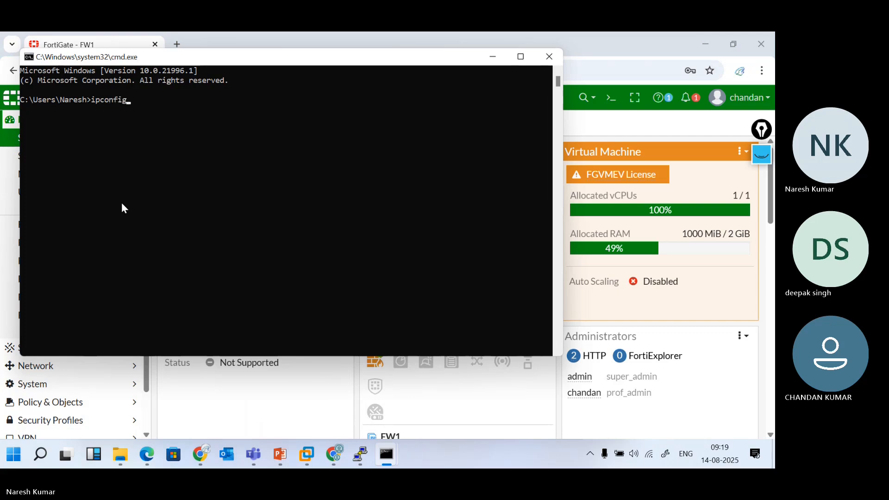
pyautogui.press('Return')
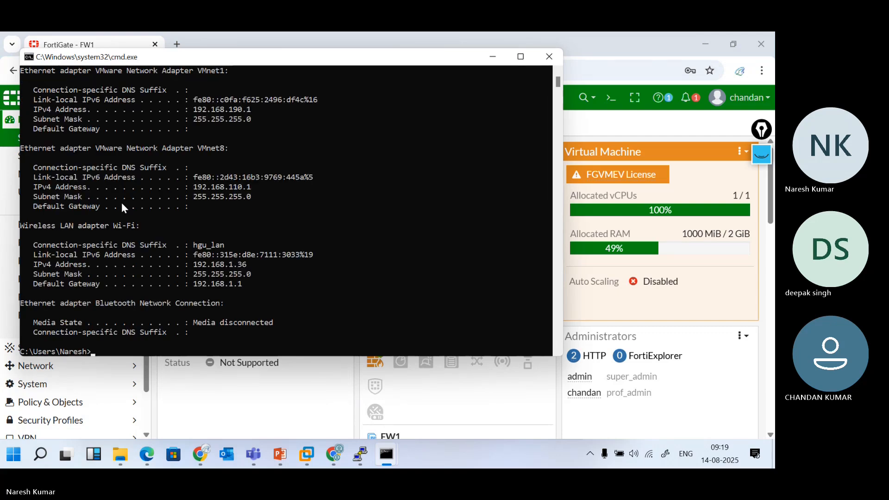
# Find VMnet1's IPv4 address 192.168.190.1 in the output, then close the Command Prompt
pyautogui.scroll(2, 233, 240)
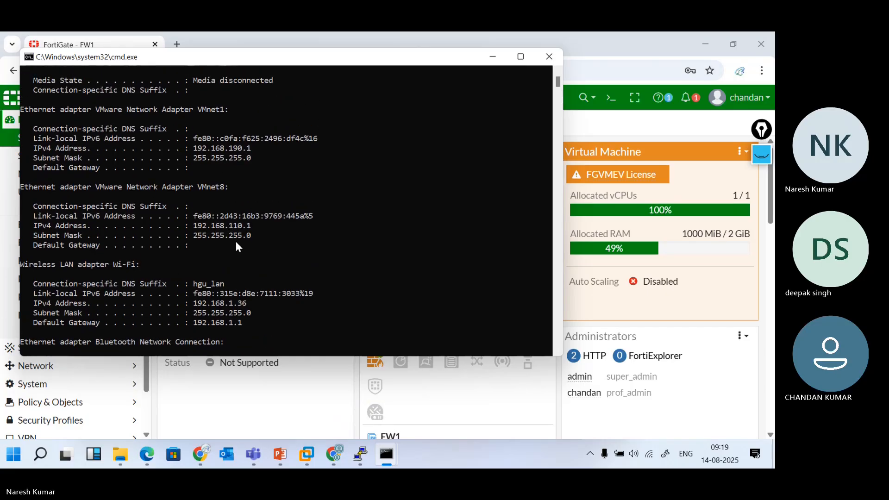
pyautogui.scroll(3, 236, 246)
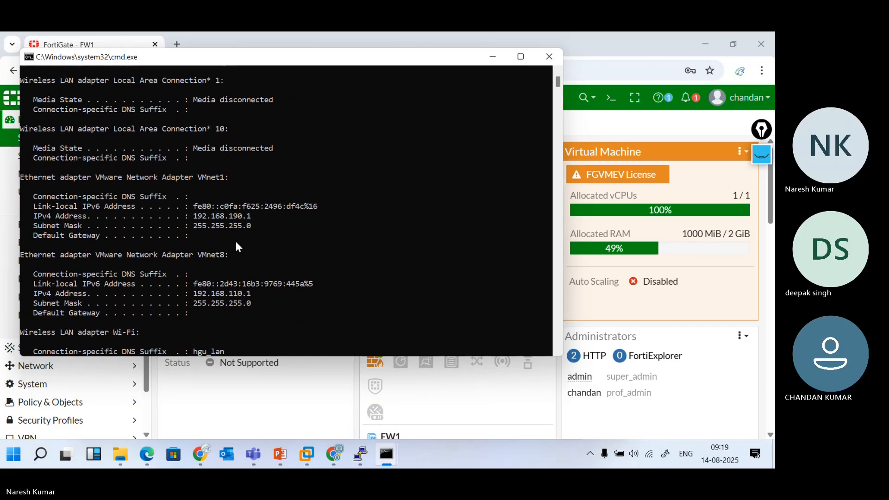
pyautogui.scroll(1, 236, 246)
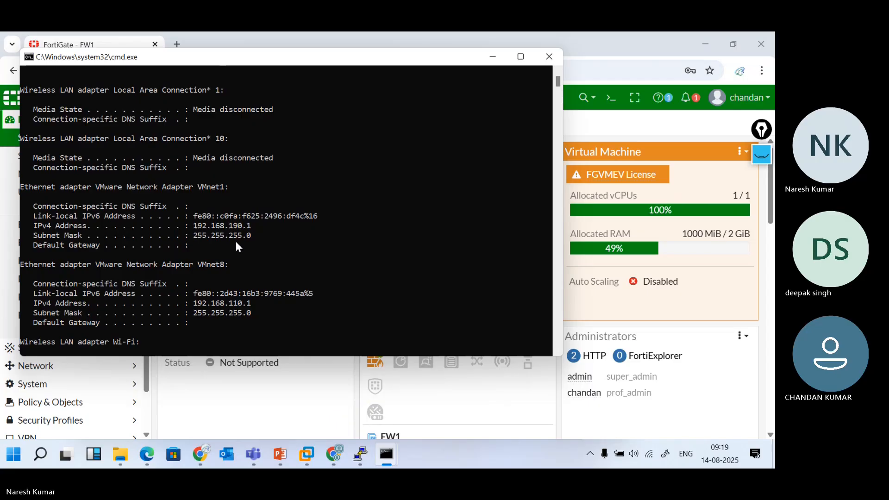
pyautogui.scroll(2, 238, 247)
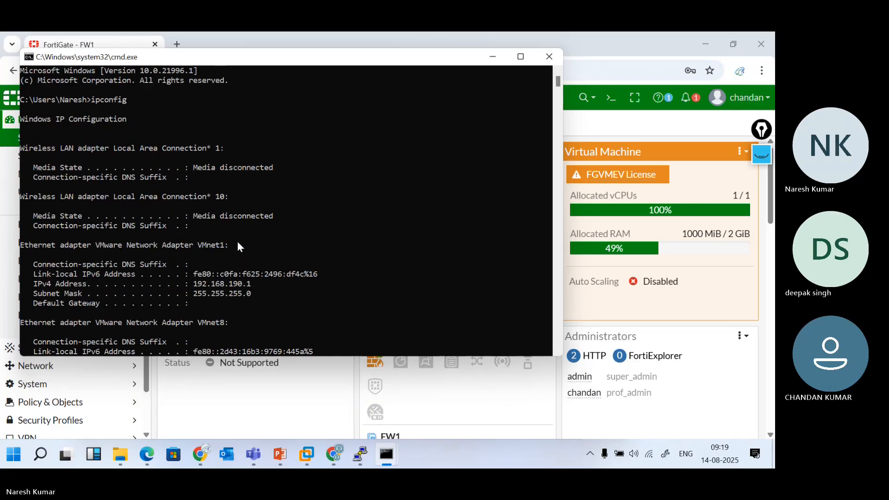
pyautogui.scroll(-5, 238, 246)
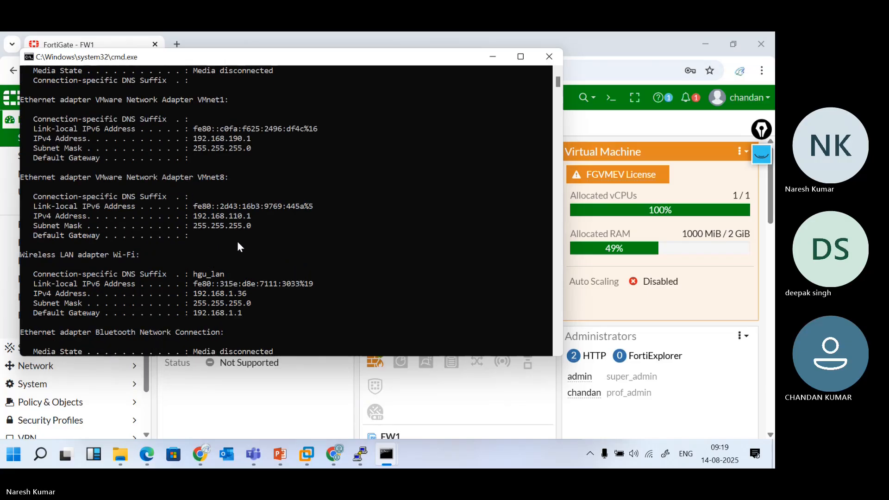
pyautogui.scroll(-4, 262, 302)
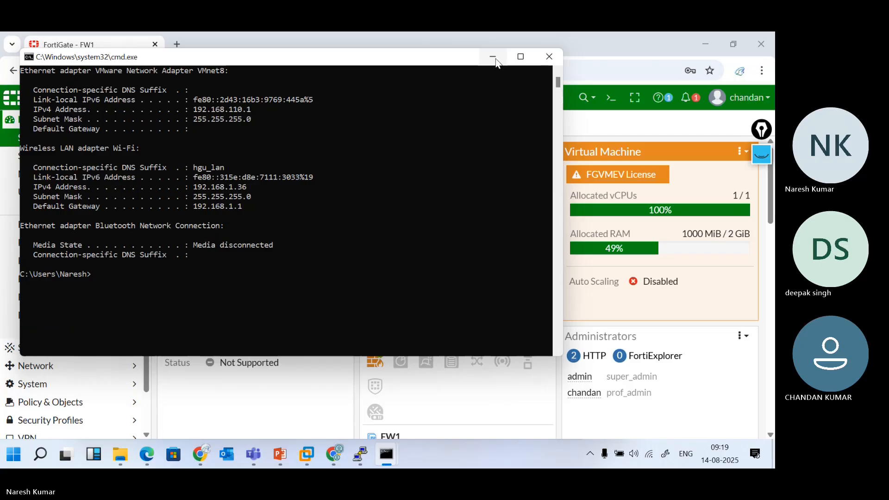
pyautogui.scroll(1, 441, 117)
pyautogui.scroll(5, 441, 116)
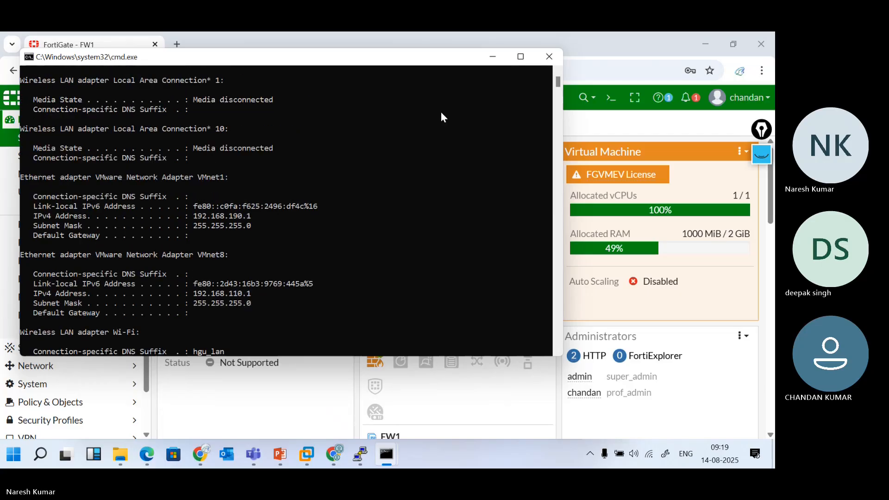
pyautogui.scroll(-4, 441, 113)
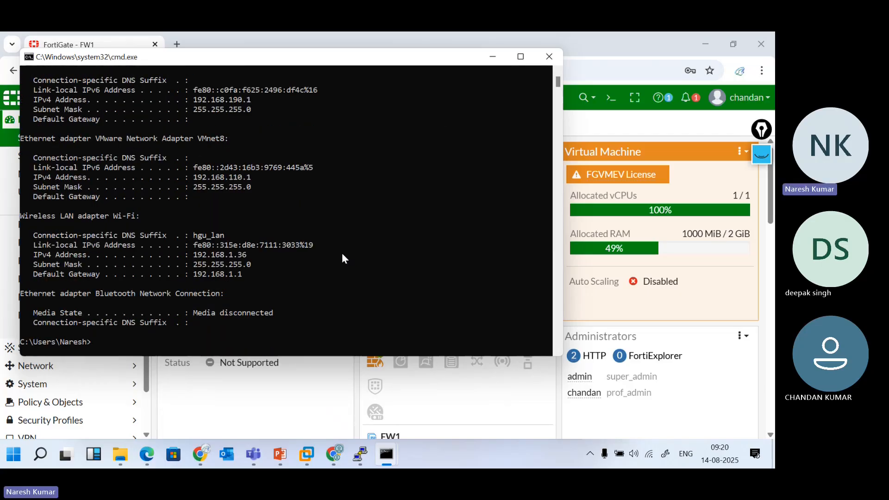
pyautogui.scroll(4, 309, 245)
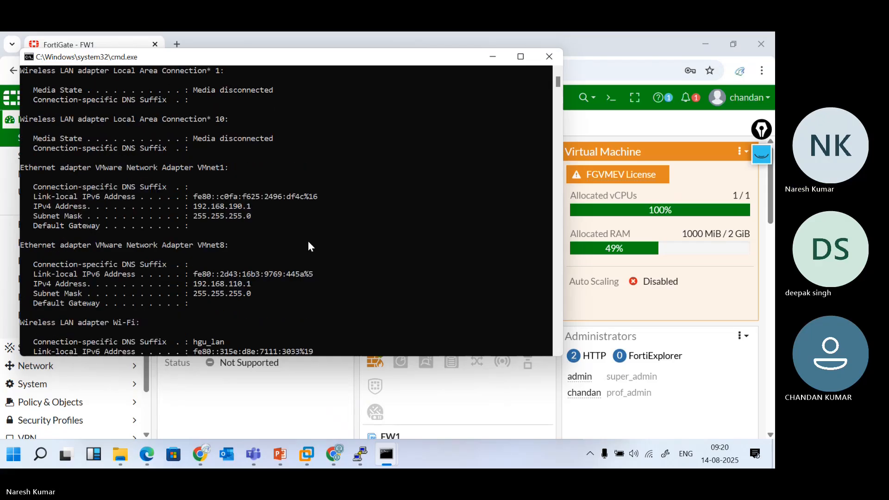
pyautogui.click(539, 64)
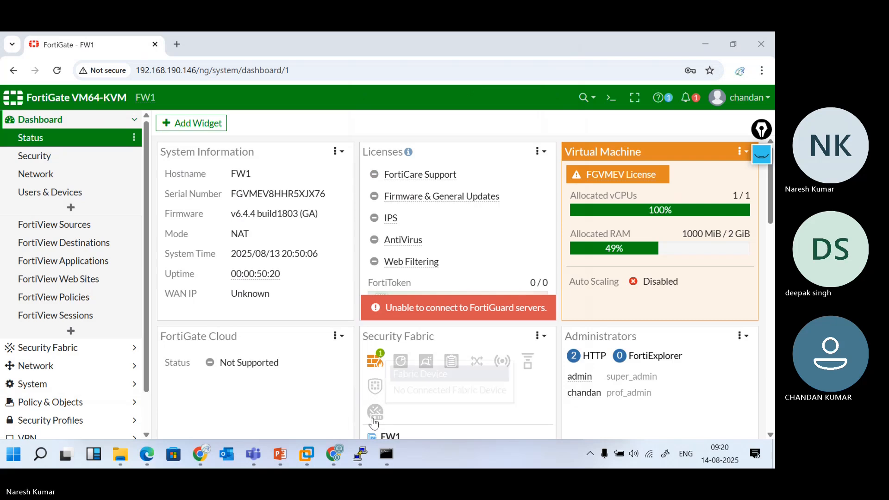
# Open prof_admin and edit Trusted Host 1 to read 192.168.180.0/24, leaving it unsaved
pyautogui.click(148, 457)
pyautogui.doubleClick(221, 238)
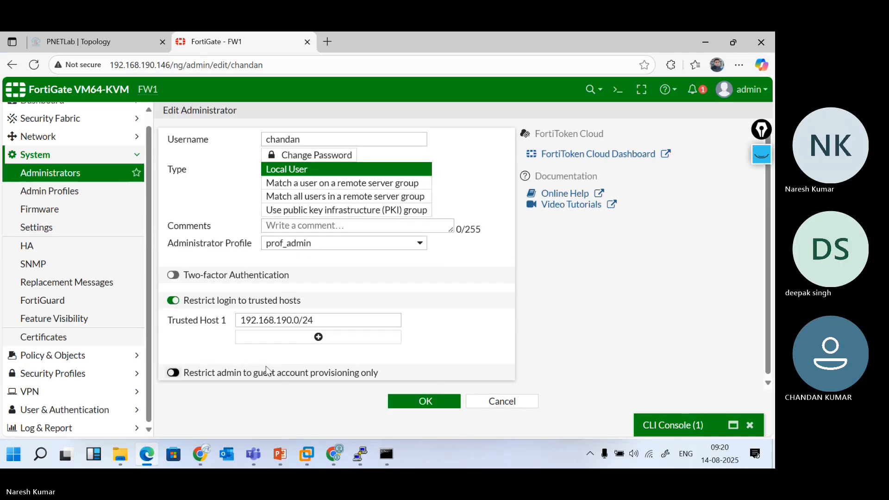
pyautogui.click(316, 320)
pyautogui.moveTo(315, 320); pyautogui.dragTo(239, 320)
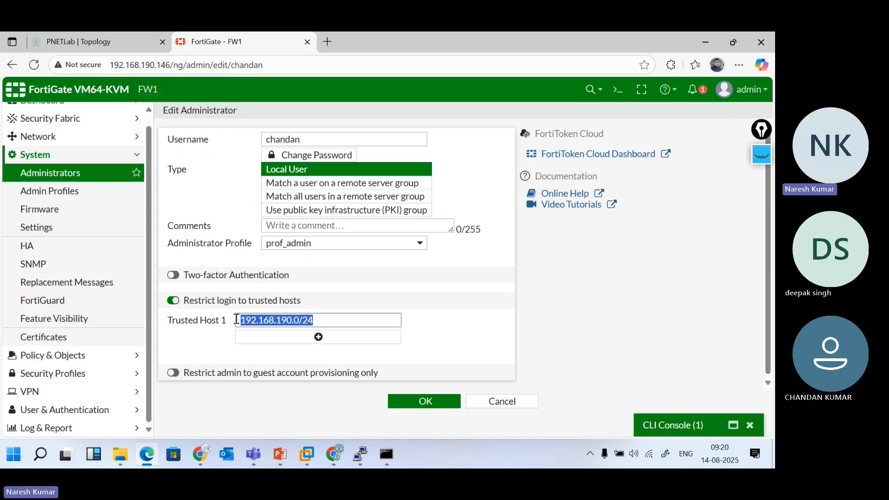
pyautogui.click(342, 316)
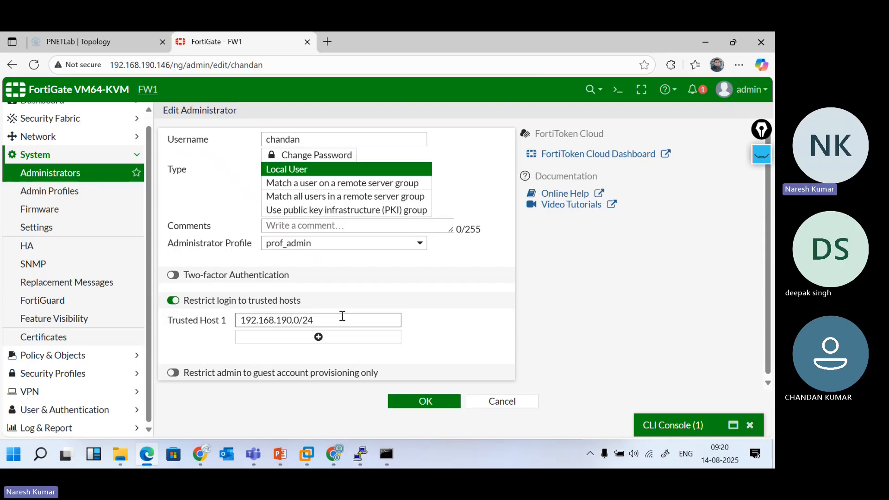
pyautogui.press('BackSpace')
pyautogui.write('8')
pyautogui.click(201, 455)
# Log out the restricted administrator and save prof_admin's trusted host as 192.168.180.0/24
pyautogui.click(739, 97)
pyautogui.moveTo(738, 181)
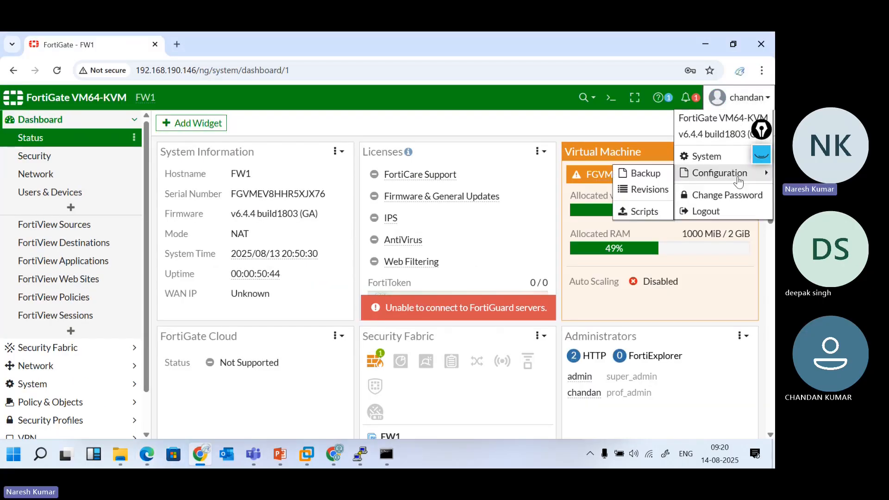
pyautogui.click(708, 211)
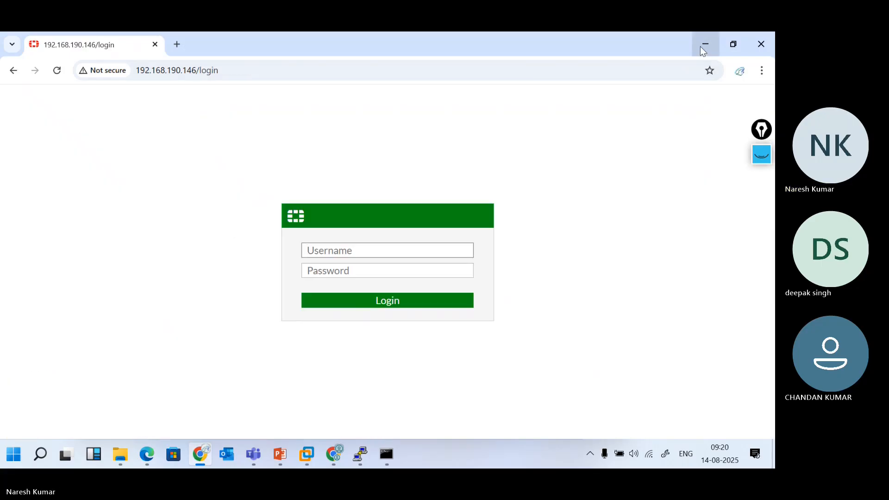
pyautogui.click(700, 46)
pyautogui.click(415, 401)
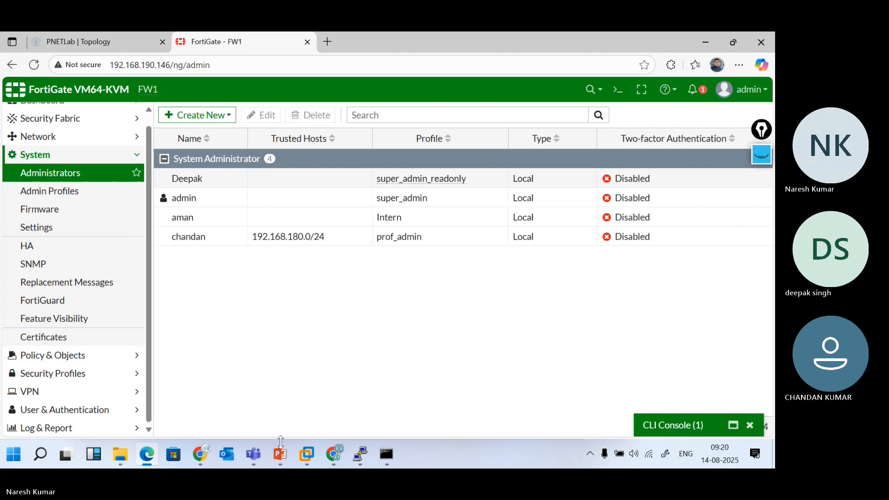
# Retry the restricted administrator's login and get an authentication failure
pyautogui.click(201, 454)
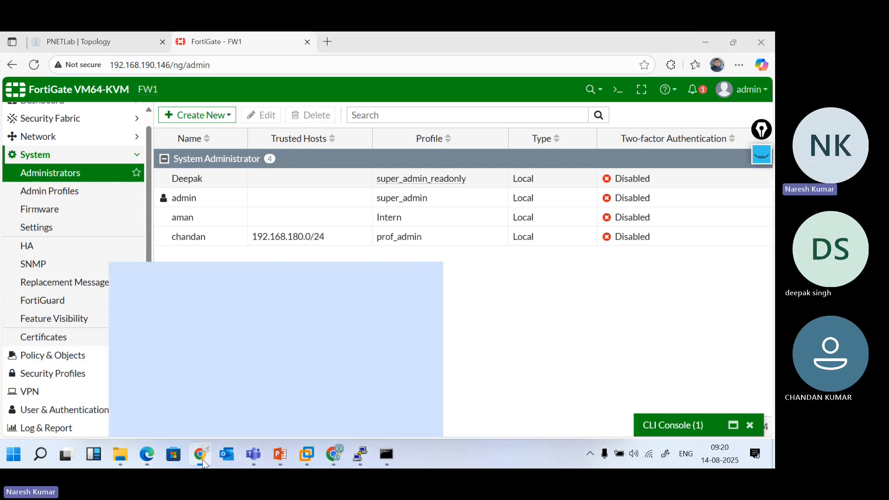
pyautogui.write('chandan')
pyautogui.press('Tab')
pyautogui.write('****')
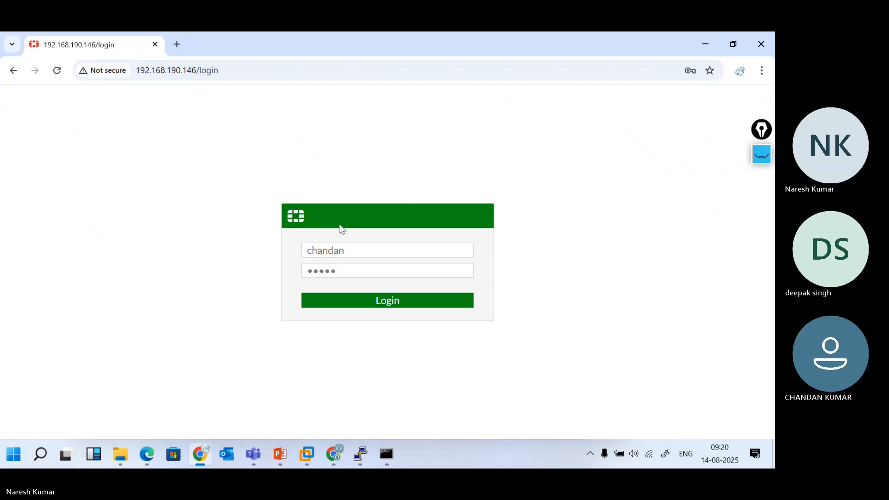
pyautogui.press('Return')
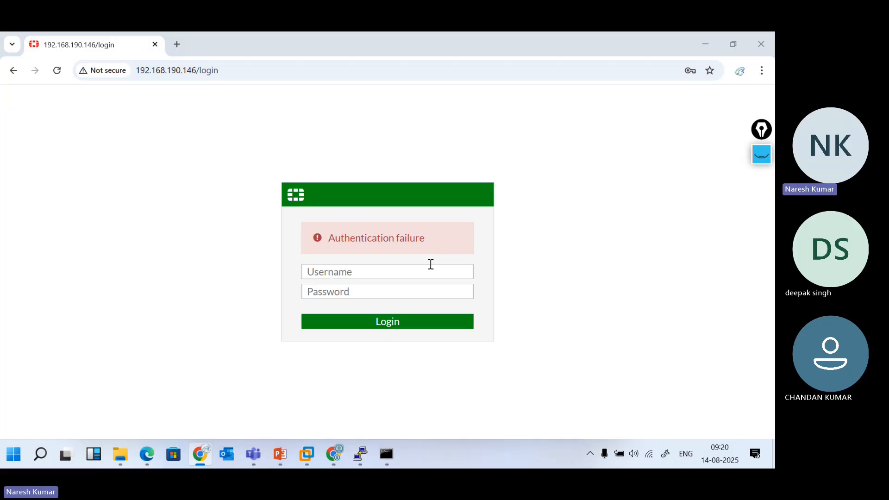
pyautogui.press('super+r')
pyautogui.write('admin')
pyautogui.hotkey('ctrl', 'a')
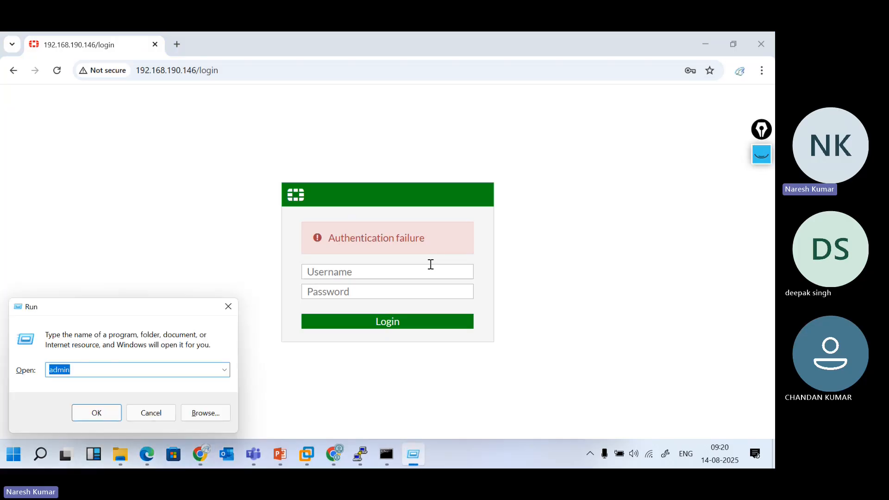
pyautogui.press('Escape')
pyautogui.write('ch')
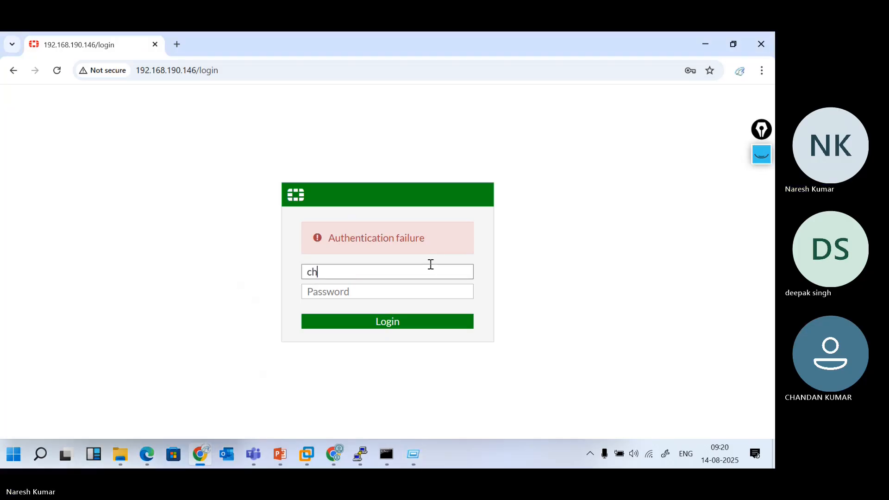
pyautogui.write('andan')
pyautogui.press('Tab')
pyautogui.write('admin')
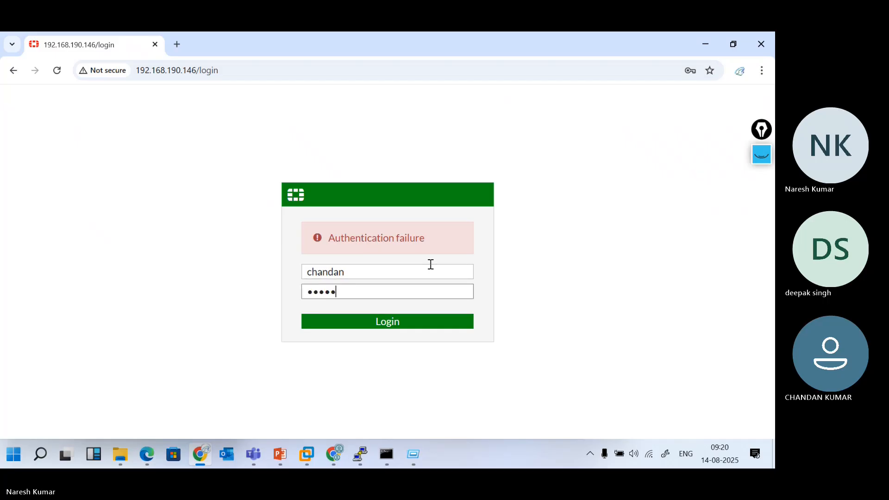
pyautogui.press('Return')
# Sign in as the read-only administrator and dismiss the password breach warning
pyautogui.write('Deepak')
pyautogui.press('Tab')
pyautogui.write('admin')
pyautogui.press('Return')
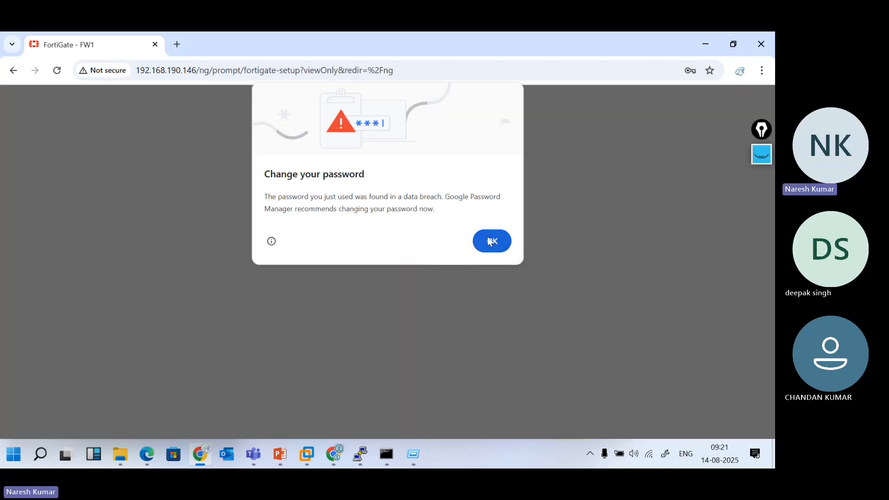
pyautogui.click(490, 241)
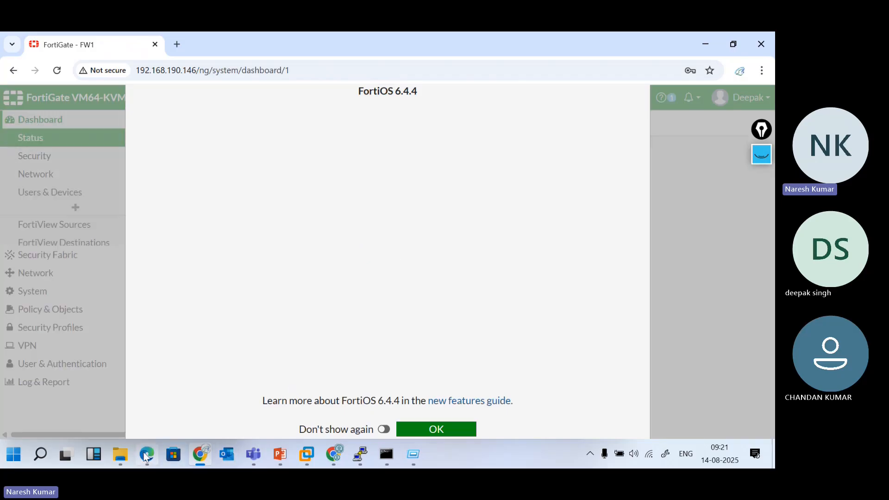
pyautogui.click(146, 456)
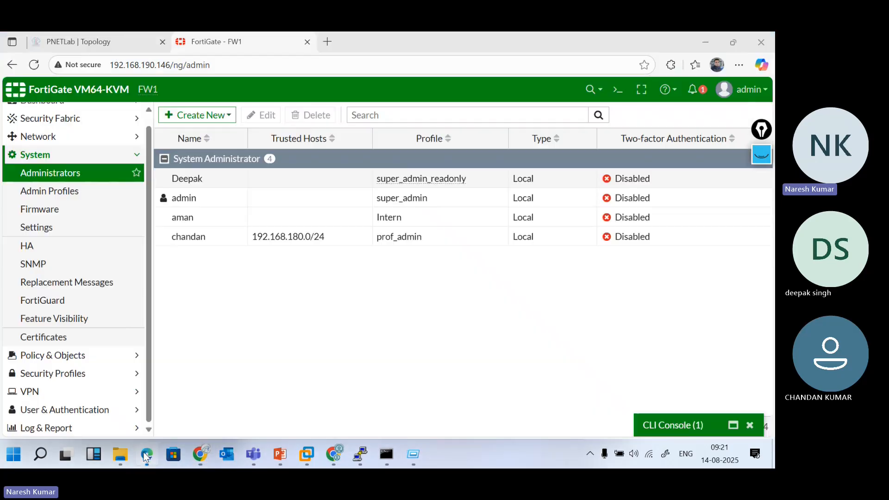
# Replace prof_admin's /24 trusted host with the single address 192.168.190.200/32 and save
pyautogui.doubleClick(232, 247)
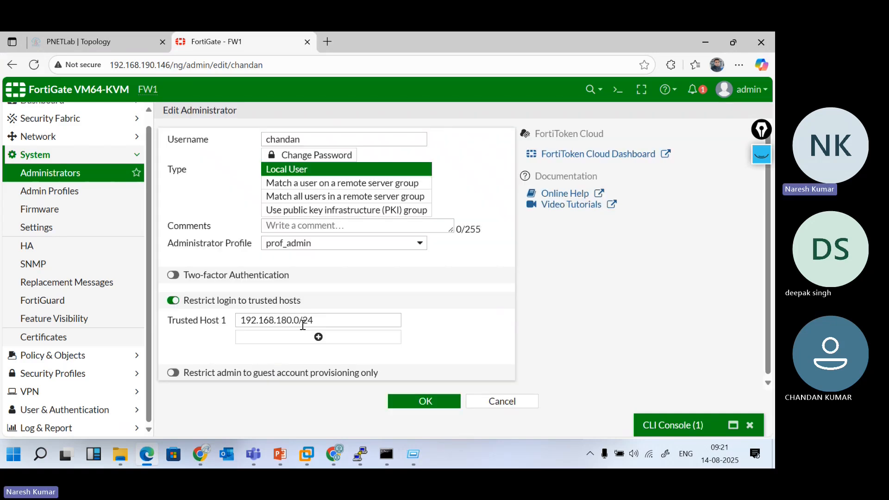
pyautogui.click(321, 319)
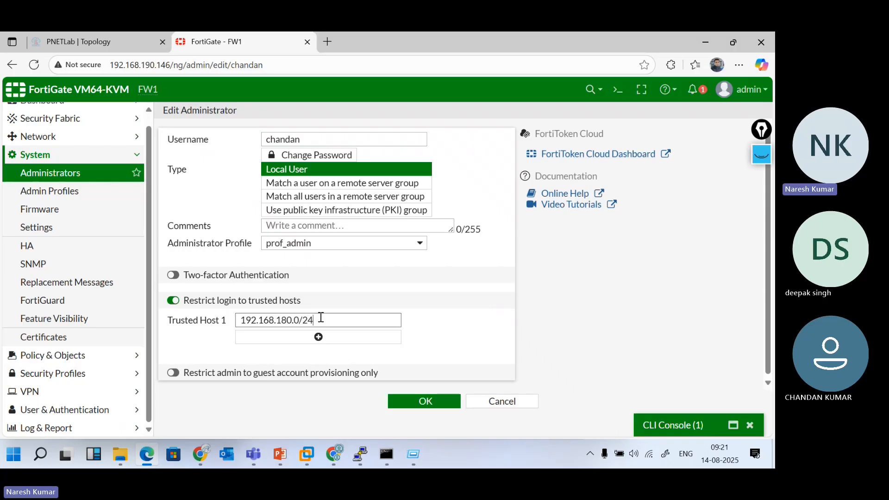
pyautogui.press('BackSpace')
pyautogui.press('BackSpace')
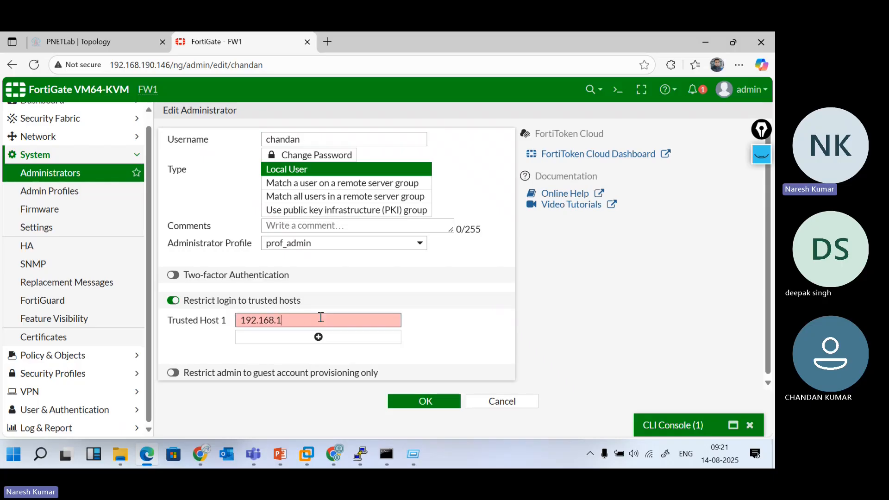
pyautogui.write('90.200/32')
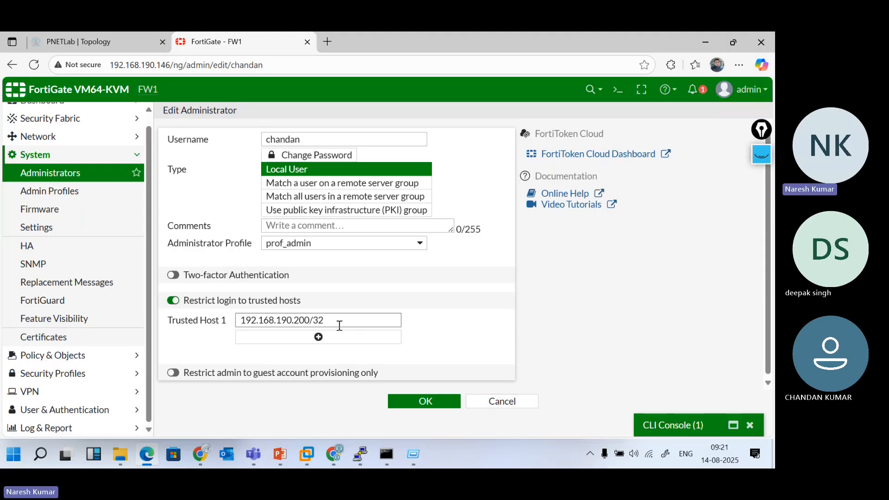
pyautogui.moveTo(323, 320); pyautogui.dragTo(234, 322)
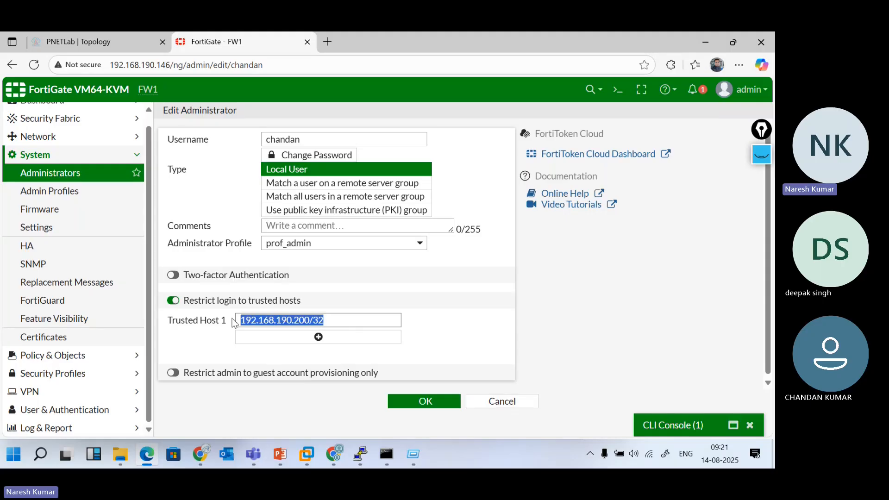
pyautogui.click(415, 399)
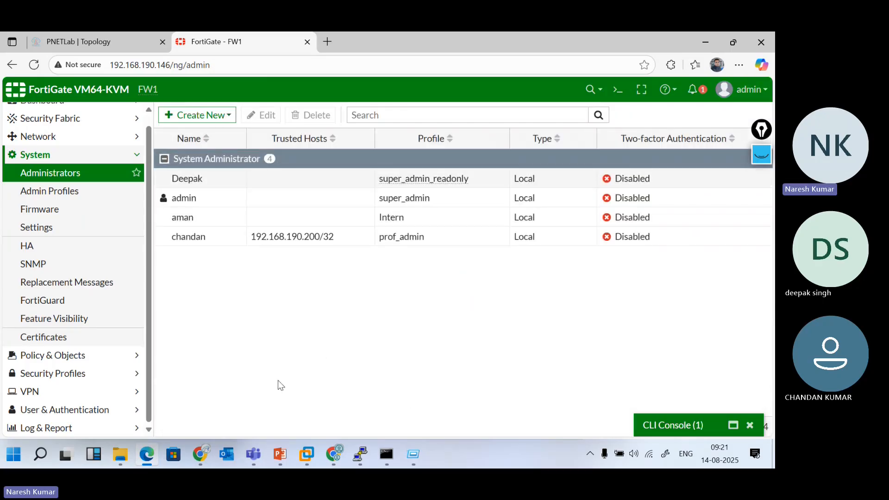
# Close the FortiOS 6.4.4 welcome popup and log the read-only administrator out
pyautogui.click(205, 450)
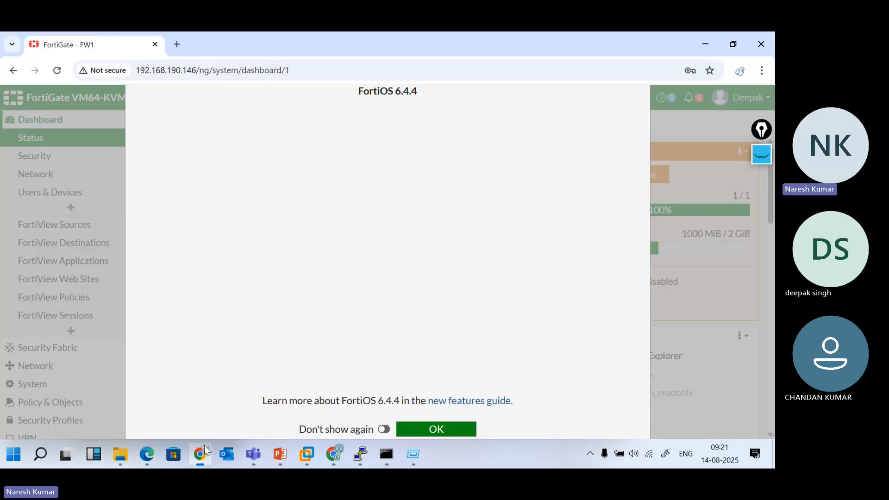
pyautogui.click(443, 431)
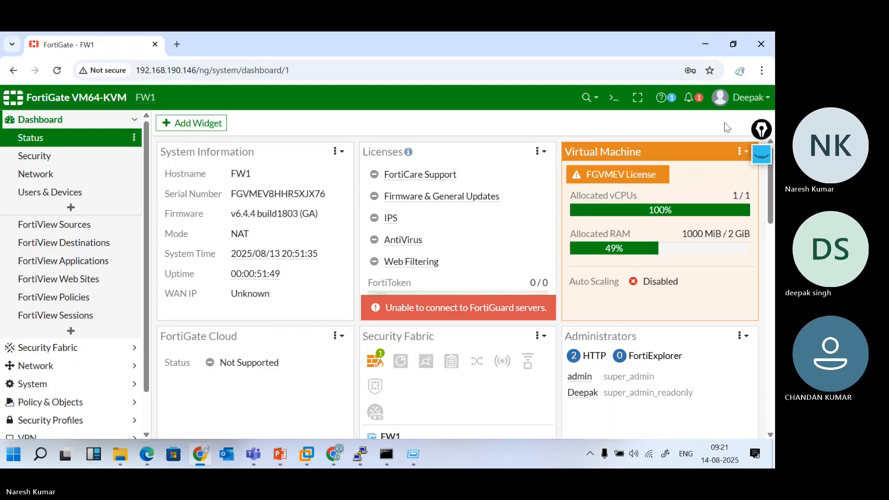
pyautogui.click(740, 97)
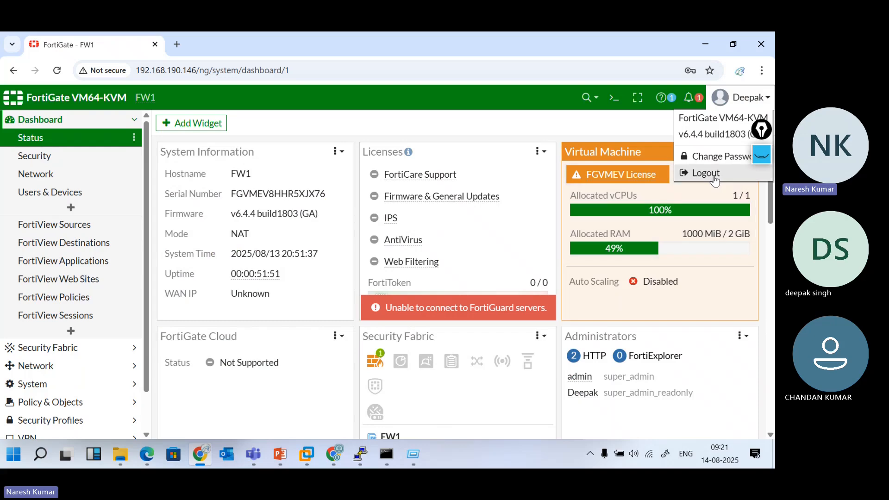
pyautogui.click(715, 175)
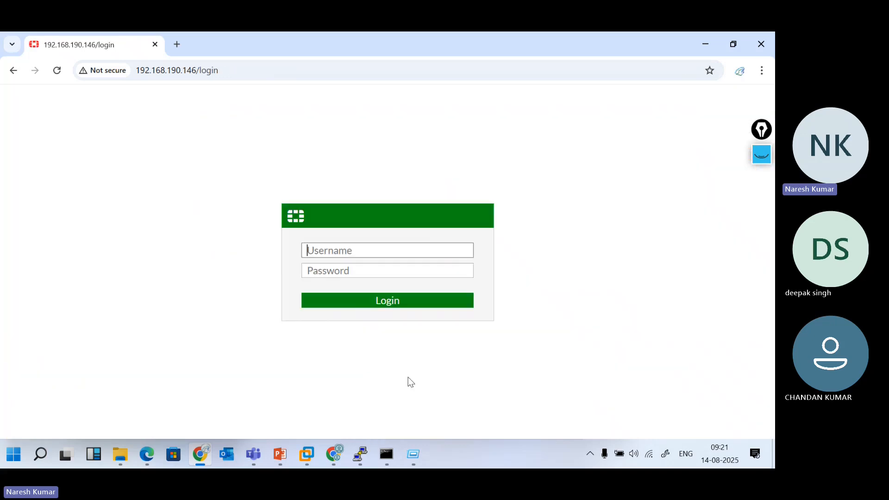
# Attempt the restricted administrator's login and see it rejected with Authentication failure
pyautogui.click(149, 457)
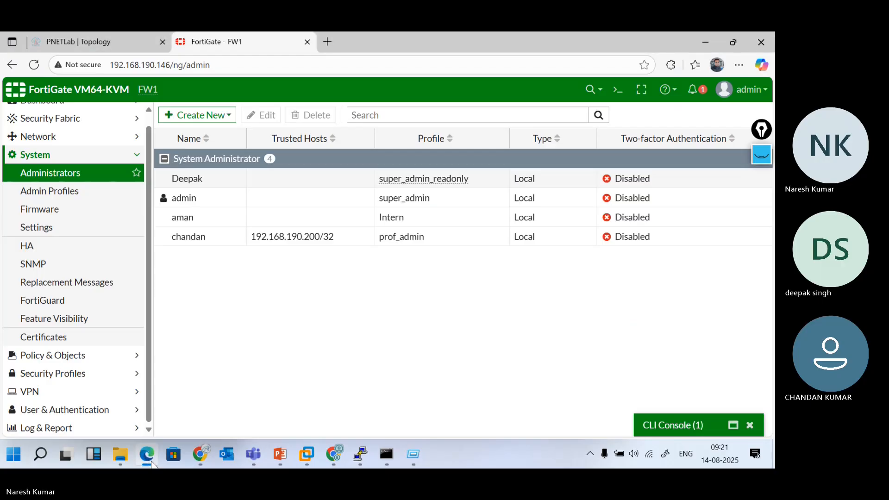
pyautogui.click(705, 44)
pyautogui.write('chandan')
pyautogui.press('Tab')
pyautogui.write('••')
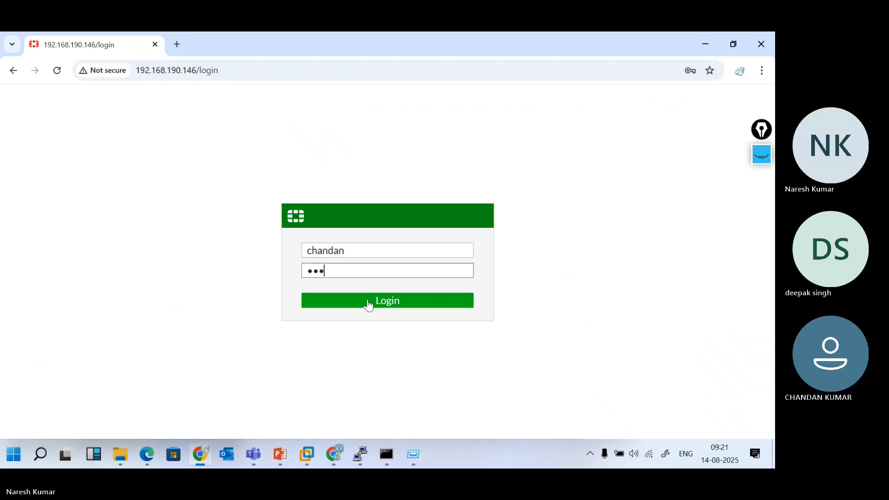
pyautogui.write('•')
pyautogui.click(369, 306)
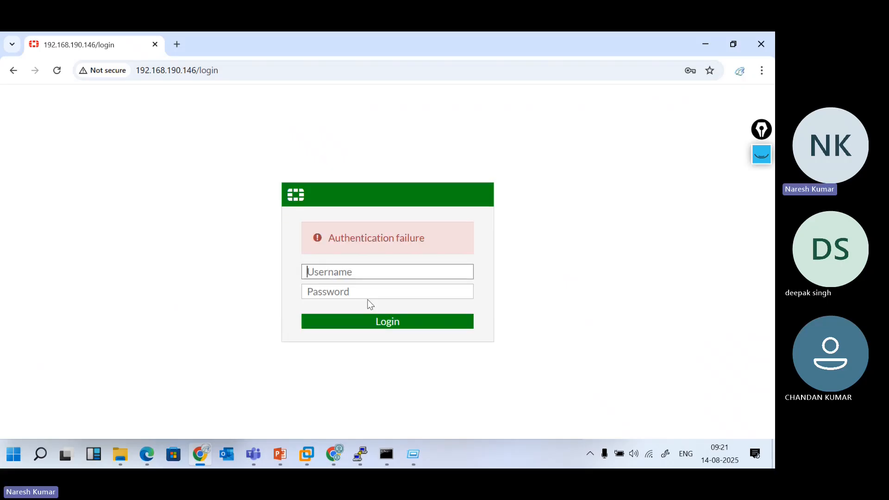
pyautogui.click(143, 463)
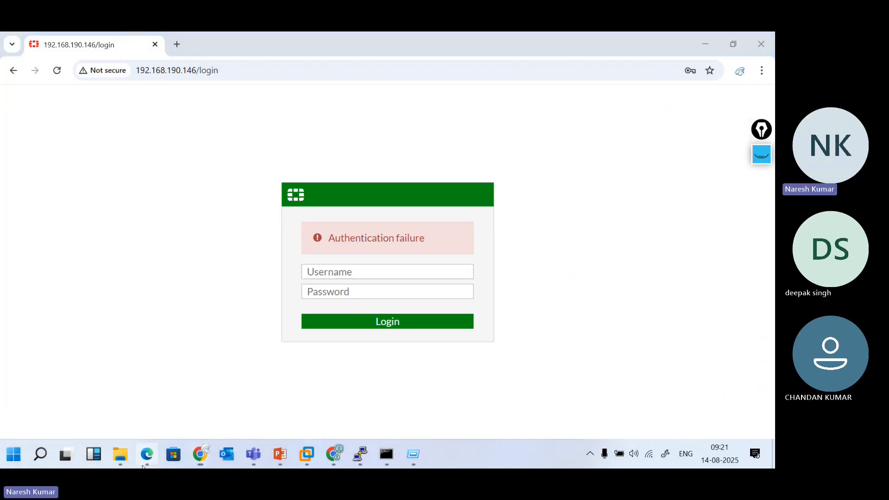
# Edit the restricted administrator's Trusted Host 1 to 192.168.190.1/32 and save
pyautogui.click(340, 248)
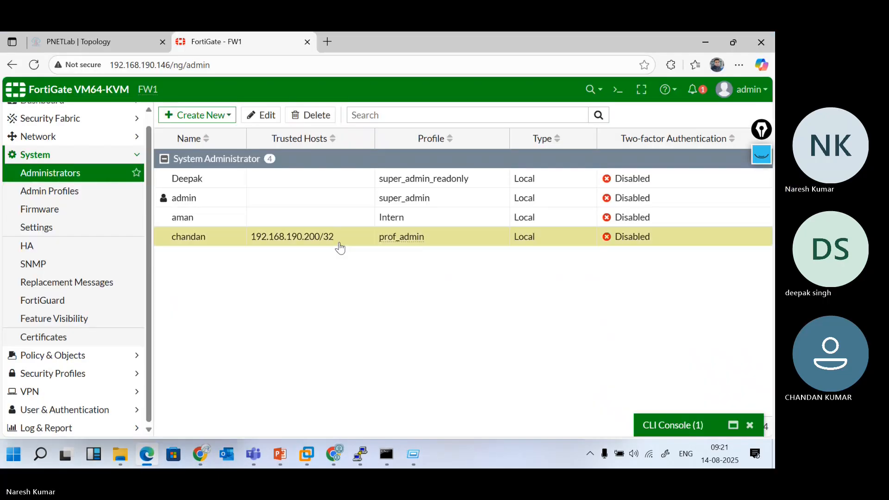
pyautogui.doubleClick(340, 247)
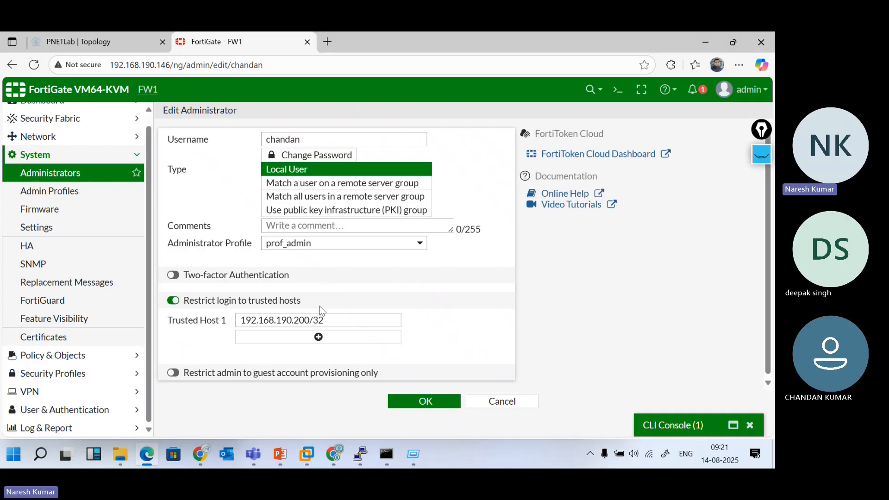
pyautogui.click(313, 319)
pyautogui.press('BackSpace')
pyautogui.press('BackSpace')
pyautogui.press('BackSpace')
pyautogui.write('1')
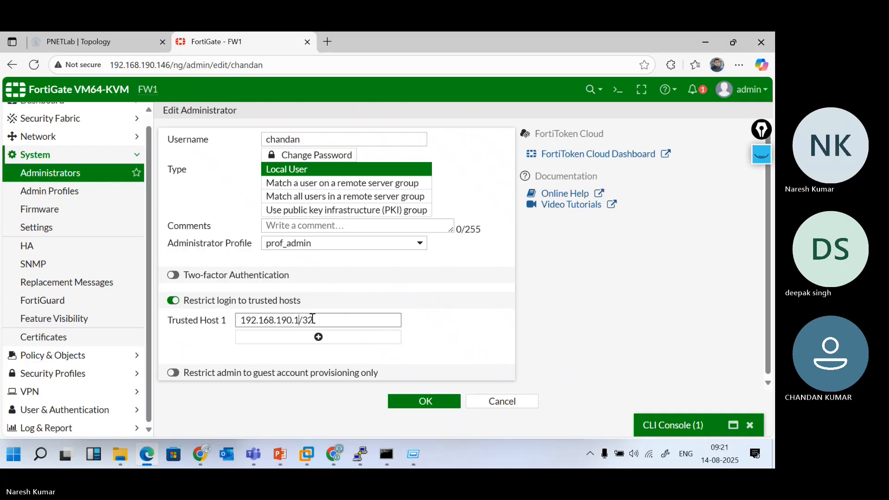
pyautogui.click(416, 400)
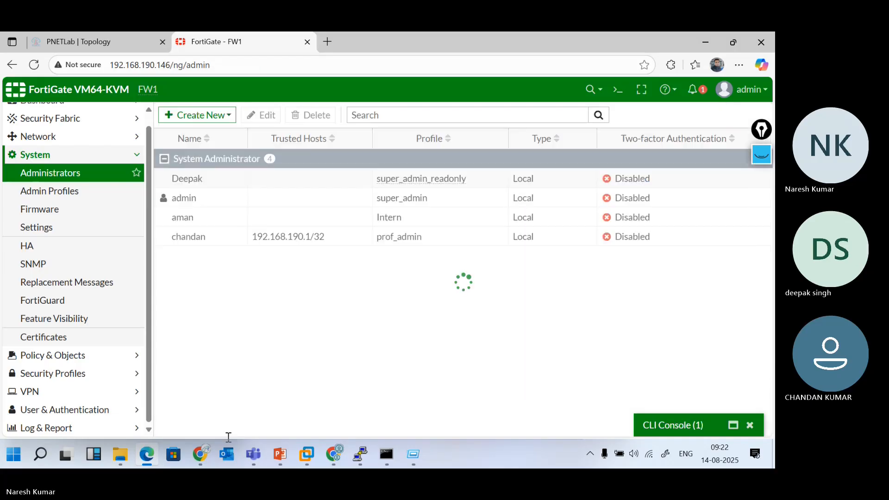
# Sign in as the restricted administrator, dismiss the breach warning, and view the FW1 dashboard
pyautogui.click(200, 455)
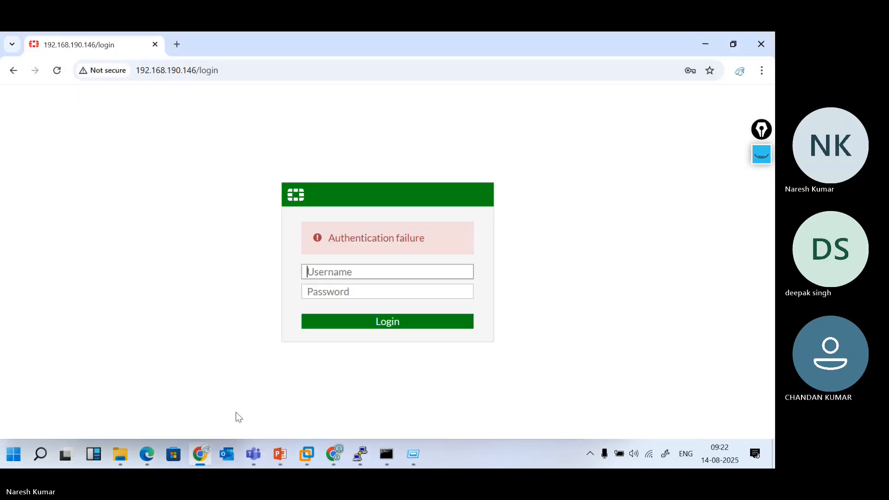
pyautogui.write('chandan')
pyautogui.press('Tab')
pyautogui.write('*****')
pyautogui.press('Return')
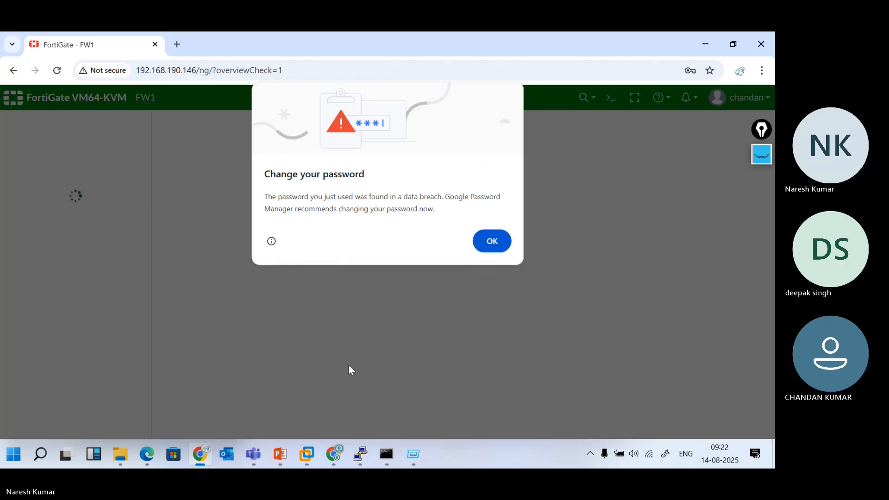
pyautogui.click(496, 249)
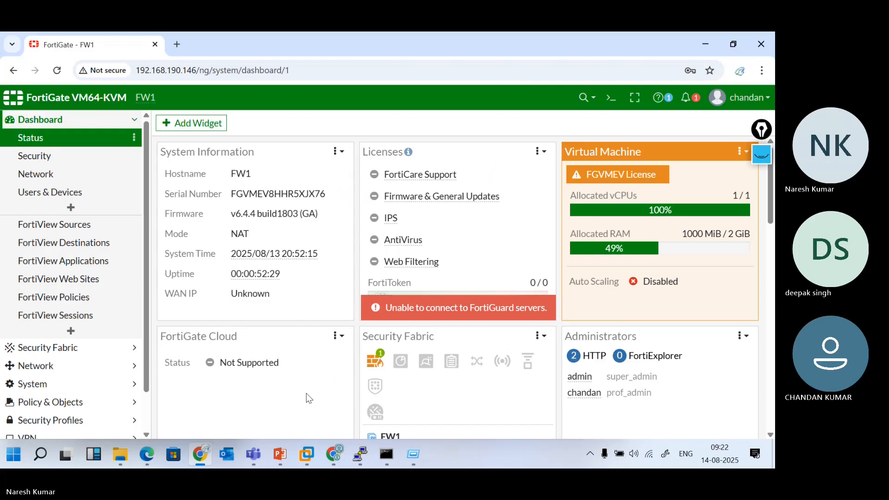
pyautogui.click(147, 456)
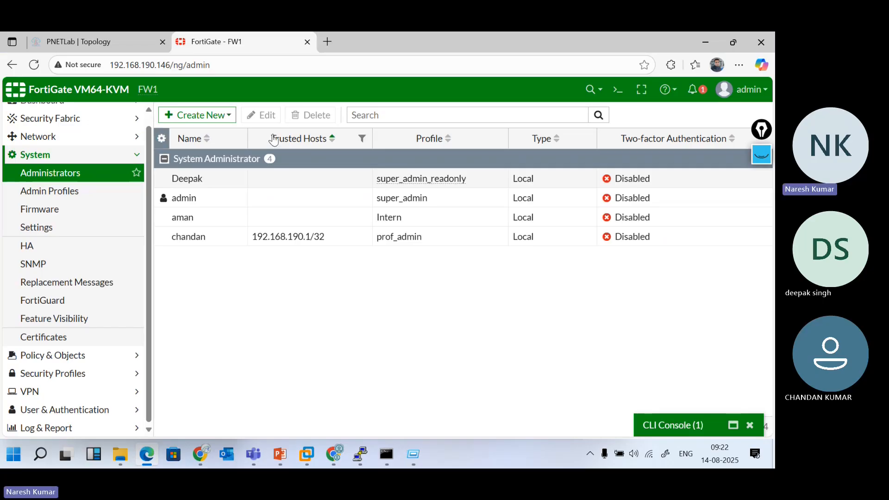
pyautogui.click(218, 117)
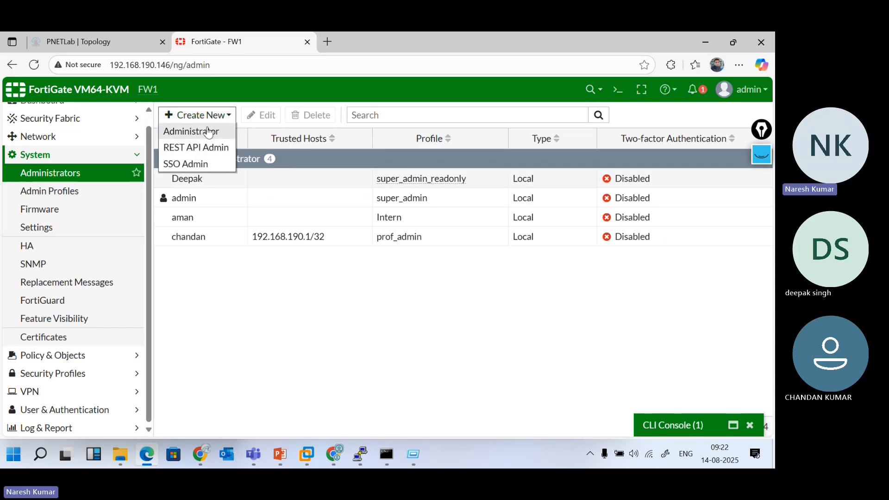
pyautogui.click(210, 133)
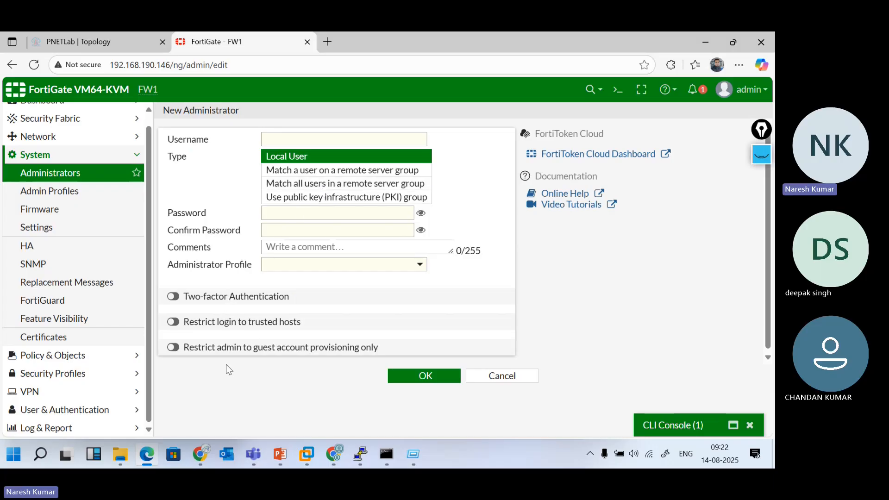
pyautogui.click(174, 348)
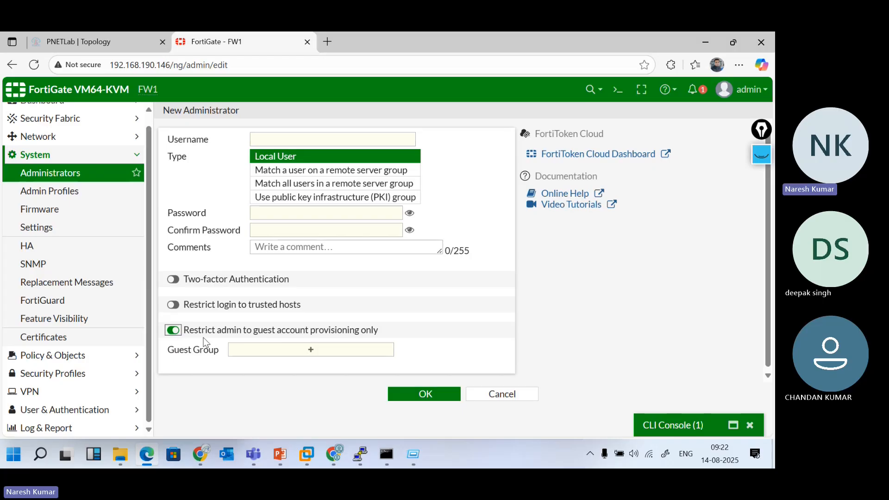
pyautogui.click(311, 338)
pyautogui.click(312, 351)
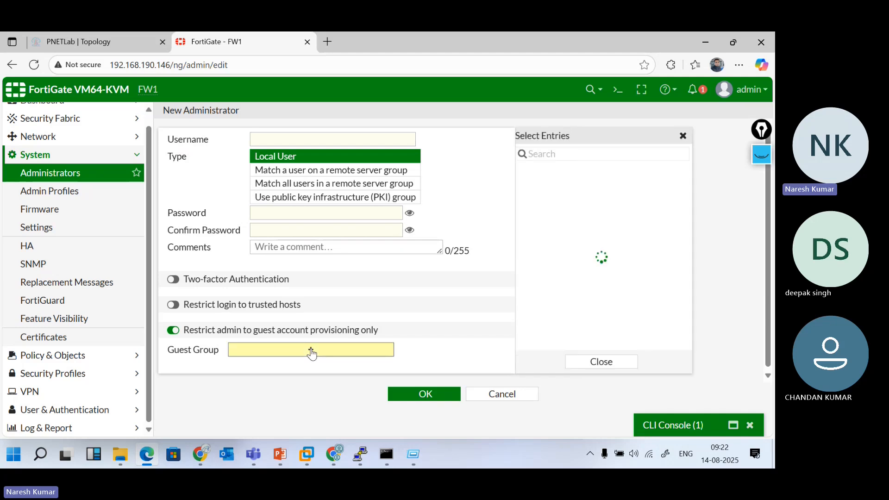
pyautogui.click(524, 397)
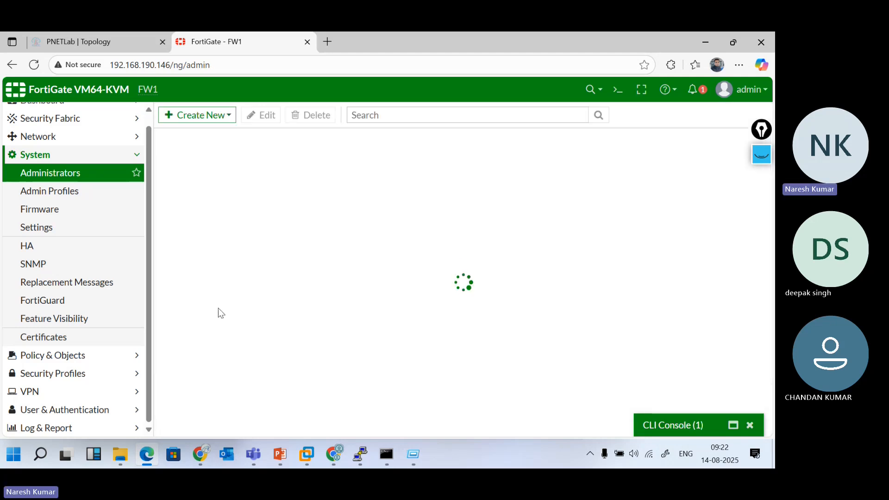
# Browse Admin Profiles and Firmware, return to Administrators, and expand then hide the CLI Console
pyautogui.click(68, 199)
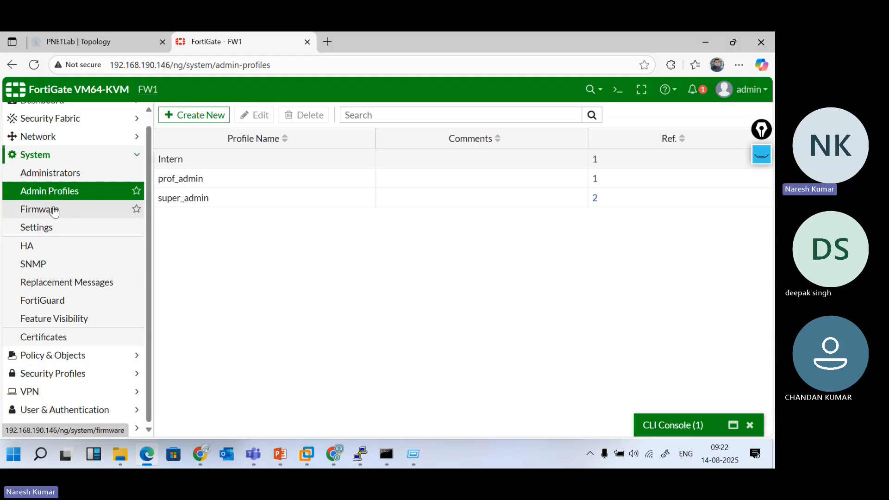
pyautogui.click(54, 208)
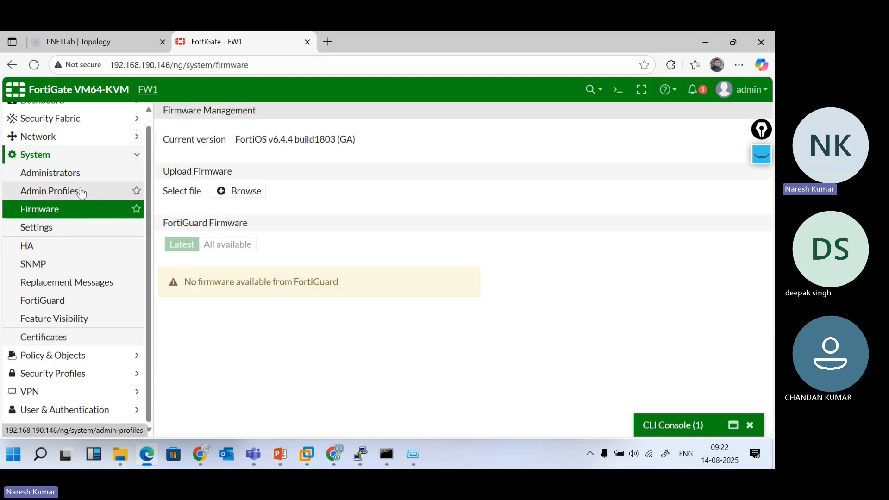
pyautogui.click(67, 173)
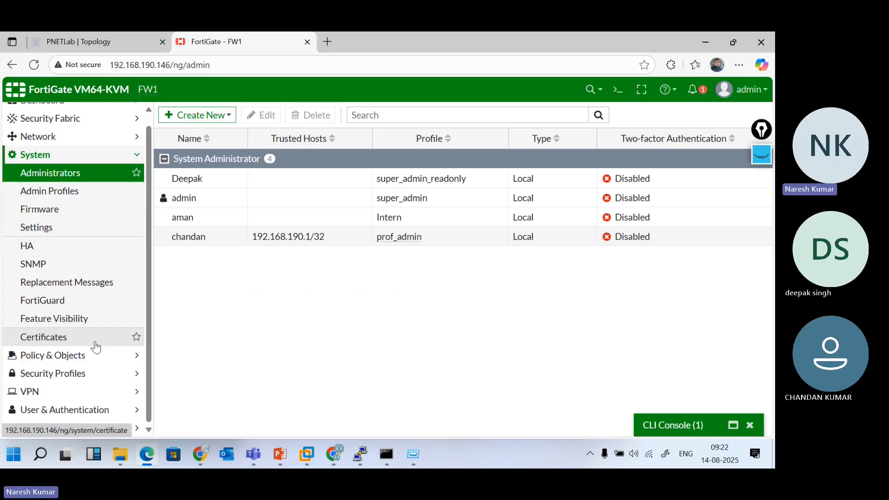
pyautogui.scroll(1, 96, 346)
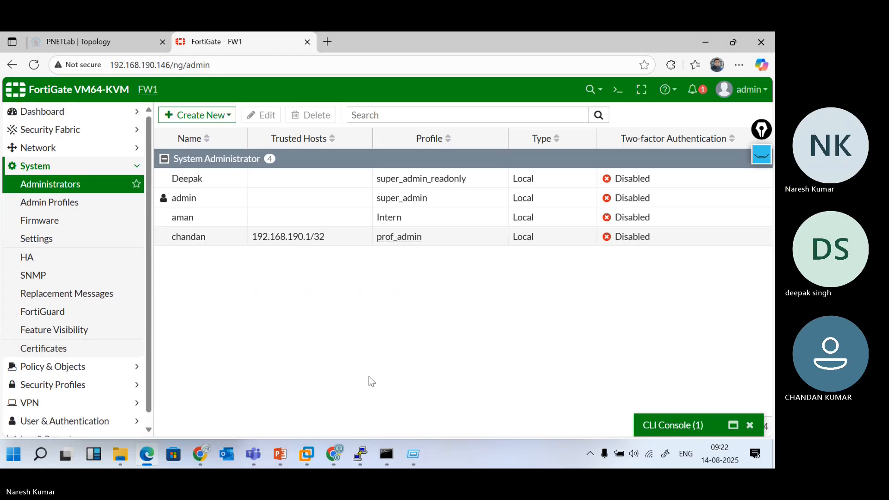
pyautogui.click(680, 425)
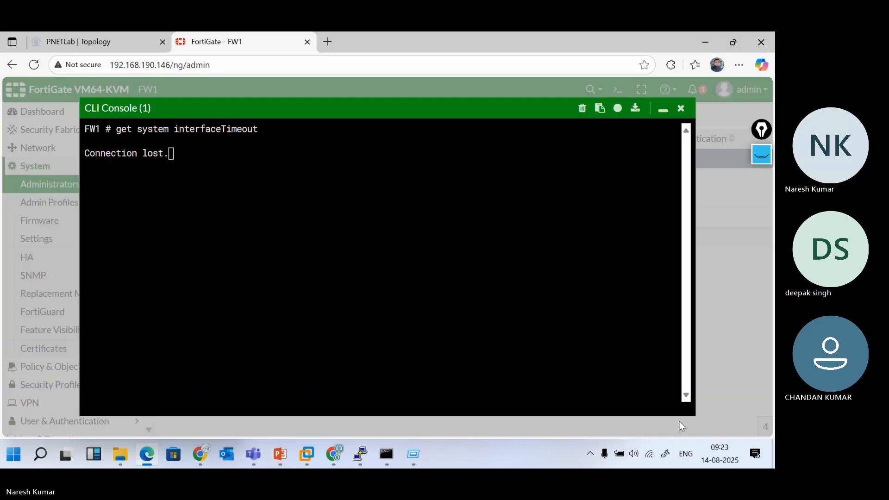
pyautogui.click(662, 109)
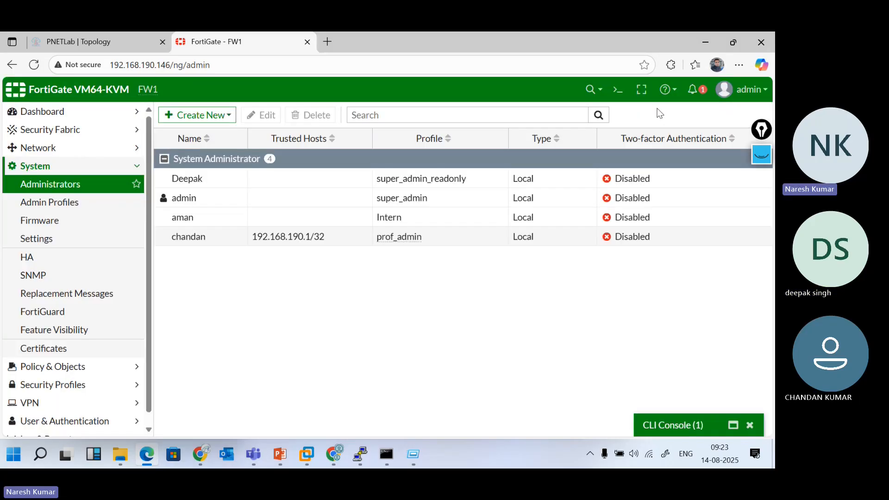
# Log the admin account out of the FortiGate web GUI
pyautogui.click(756, 91)
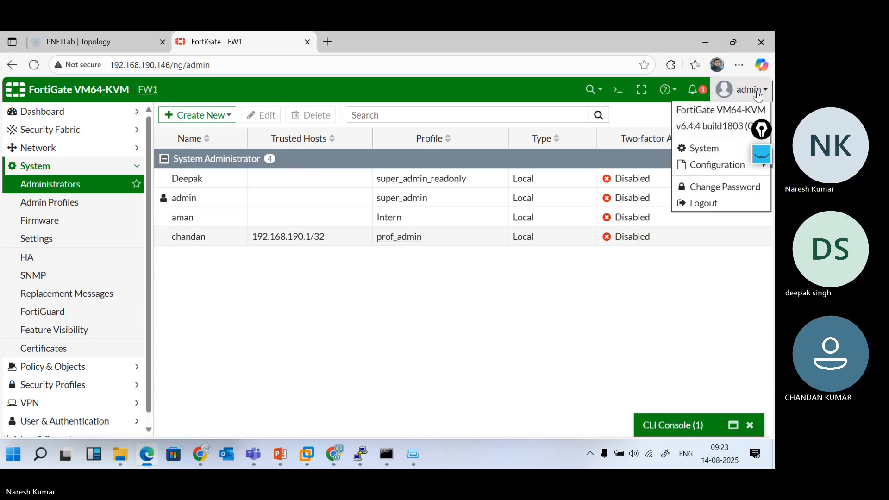
pyautogui.click(704, 202)
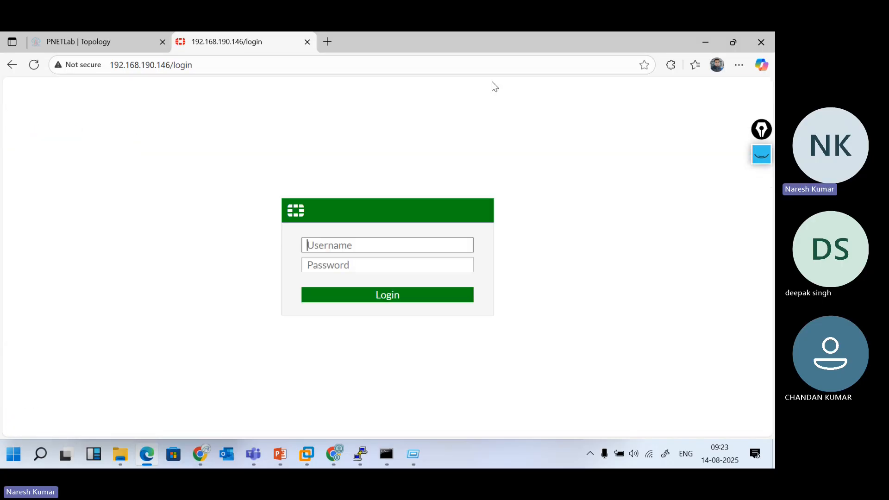
pyautogui.click(447, 43)
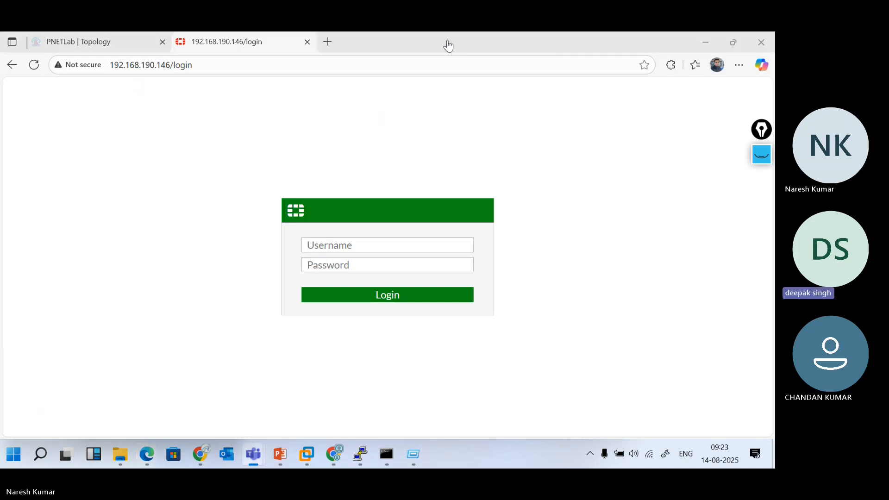